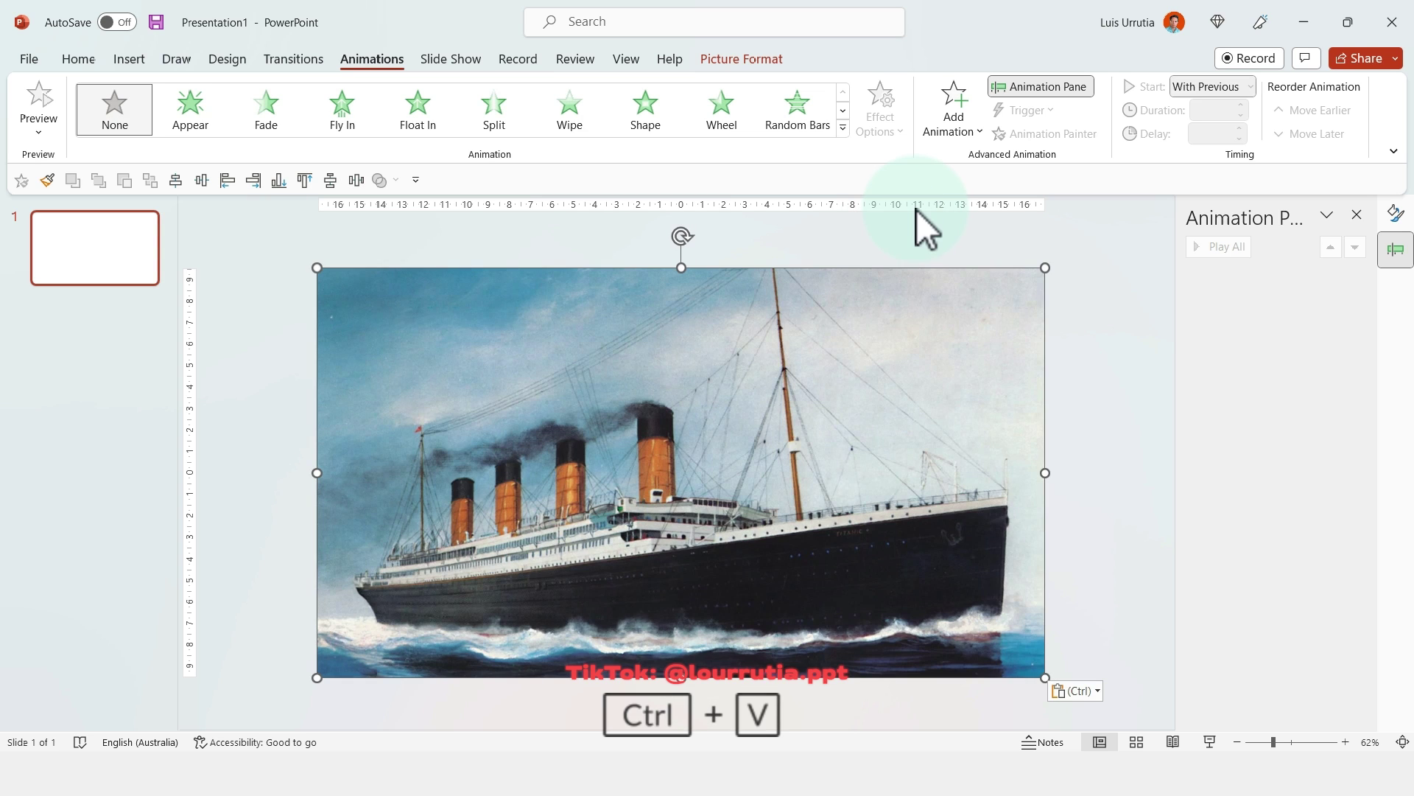
Crop the ship painting to a closer hull-and-funnels view filling the slide at 33.87 × 19.03 cm.
{"action": "left_click", "coordinate": [730, 53]}
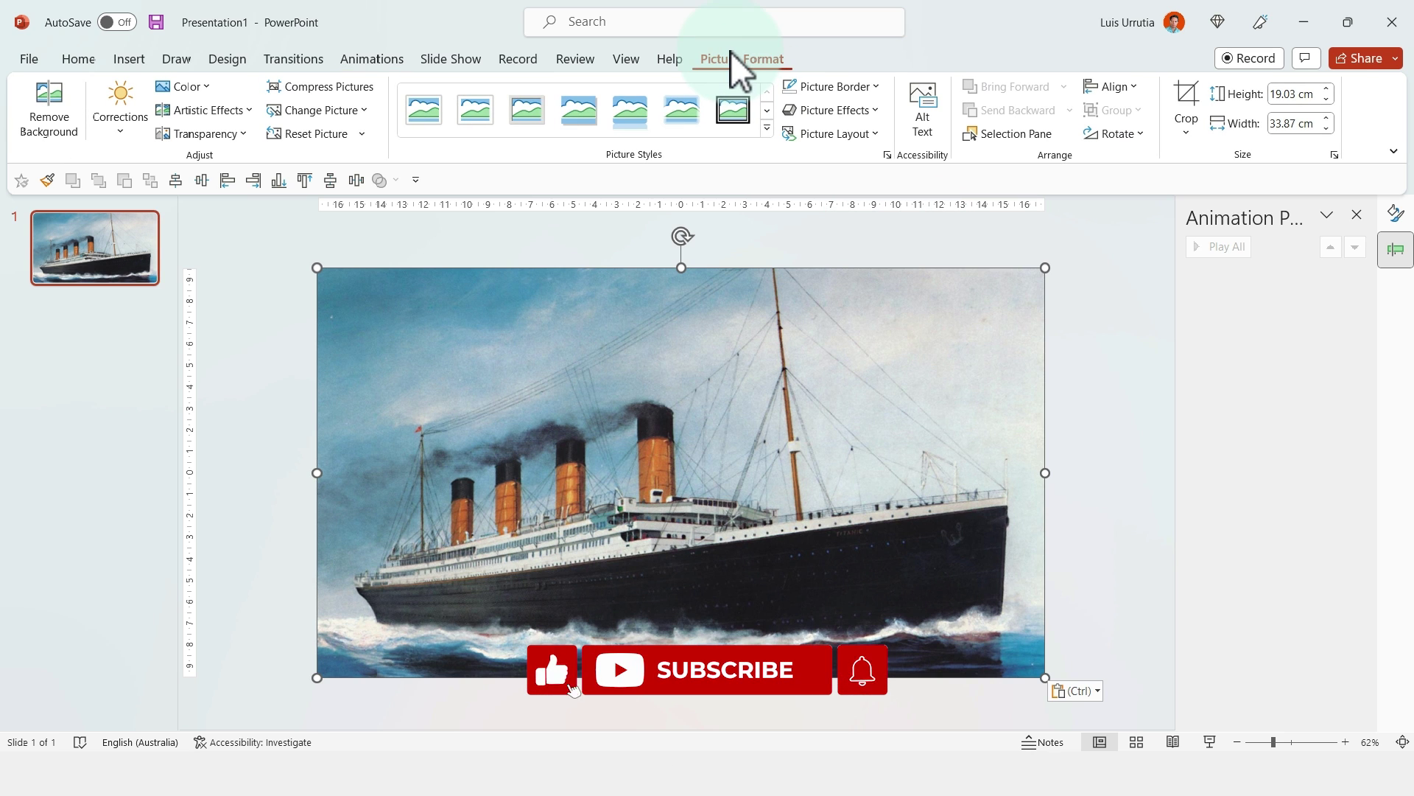
{"action": "right_click", "coordinate": [877, 347]}
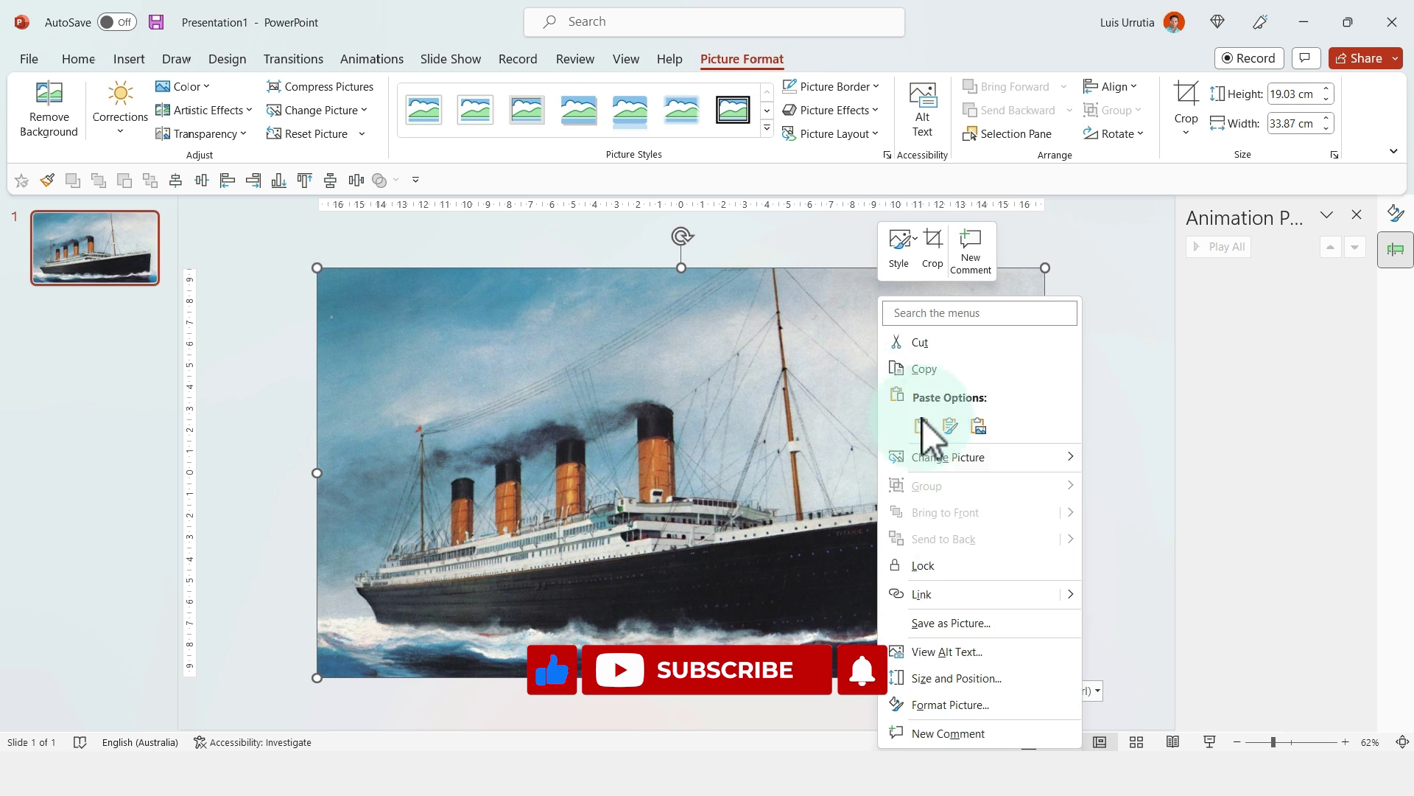
{"action": "left_click", "coordinate": [943, 711]}
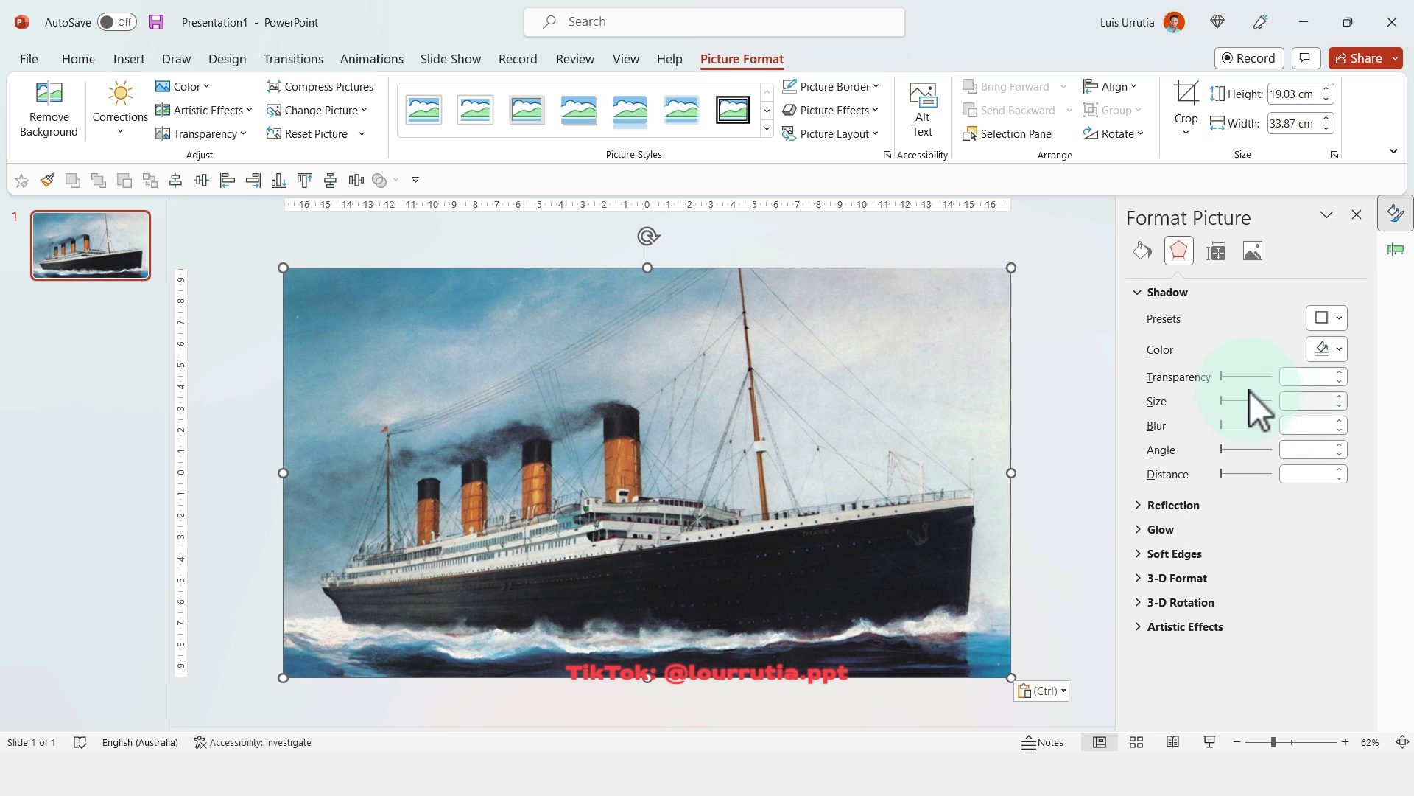
{"action": "left_click", "coordinate": [1189, 96]}
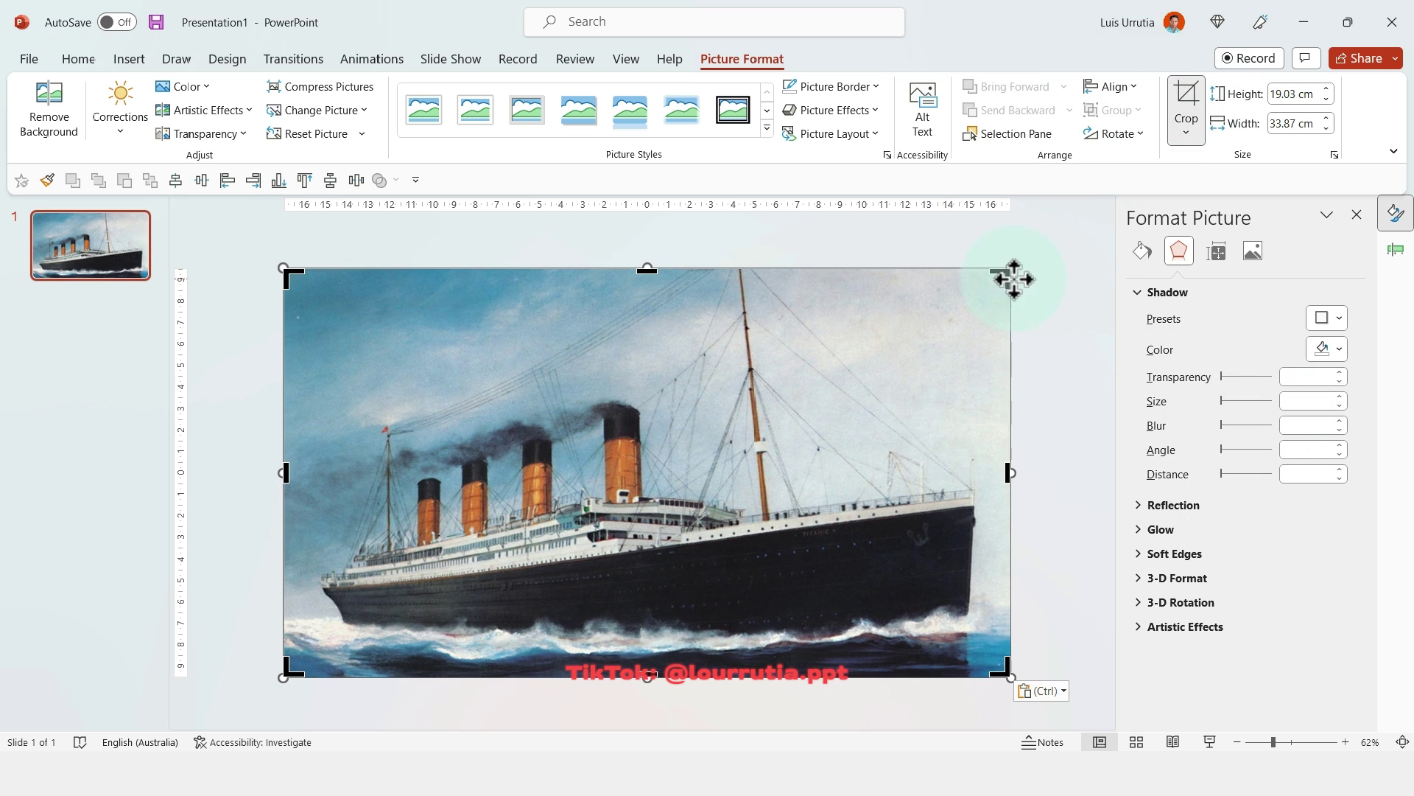
{"action": "left_click_drag", "start_coordinate": [1015, 266], "coordinate": [1178, 224]}
{"action": "left_click_drag", "start_coordinate": [814, 520], "coordinate": [822, 473]}
{"action": "scroll", "coordinate": [822, 478], "scroll_direction": "up", "scroll_amount": 1}
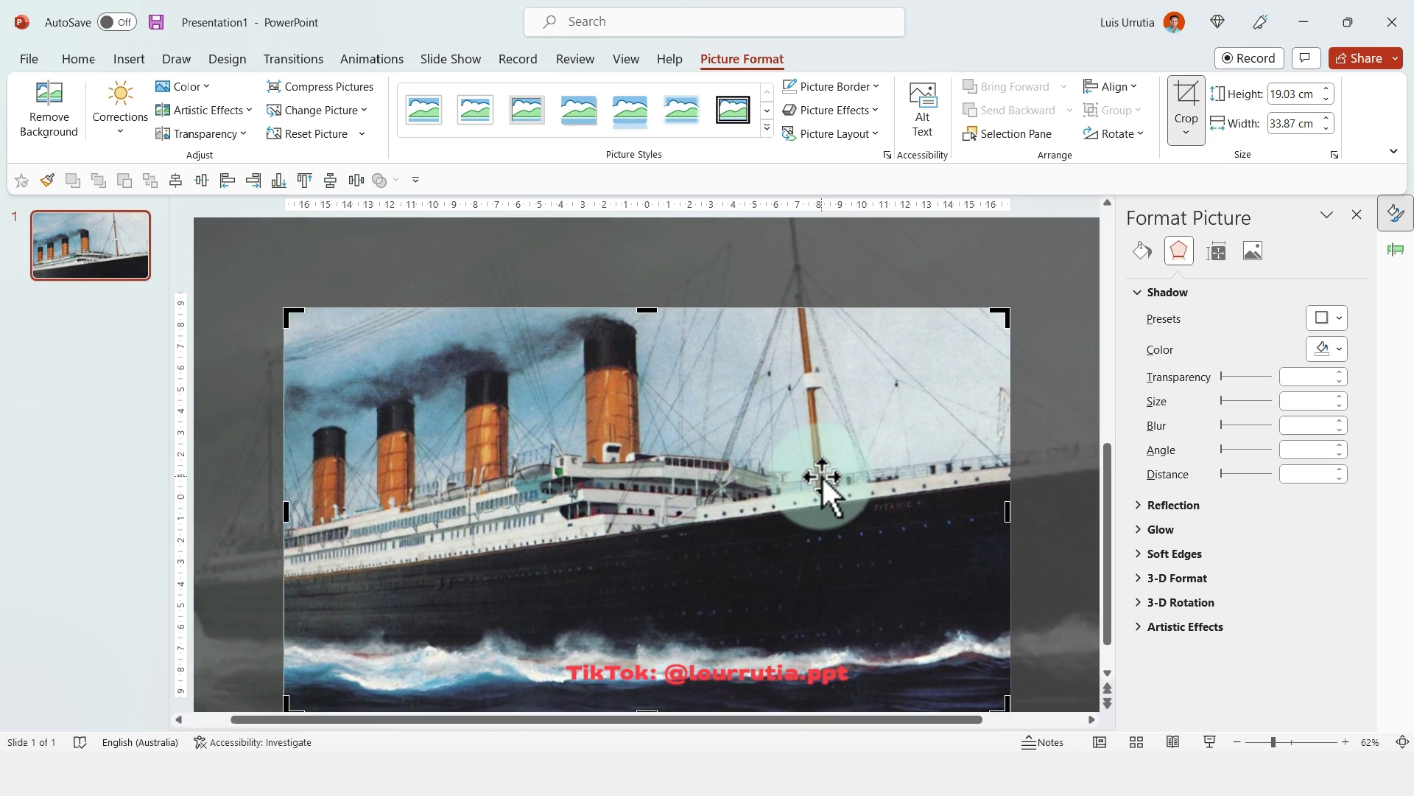
{"action": "left_click", "coordinate": [1189, 95]}
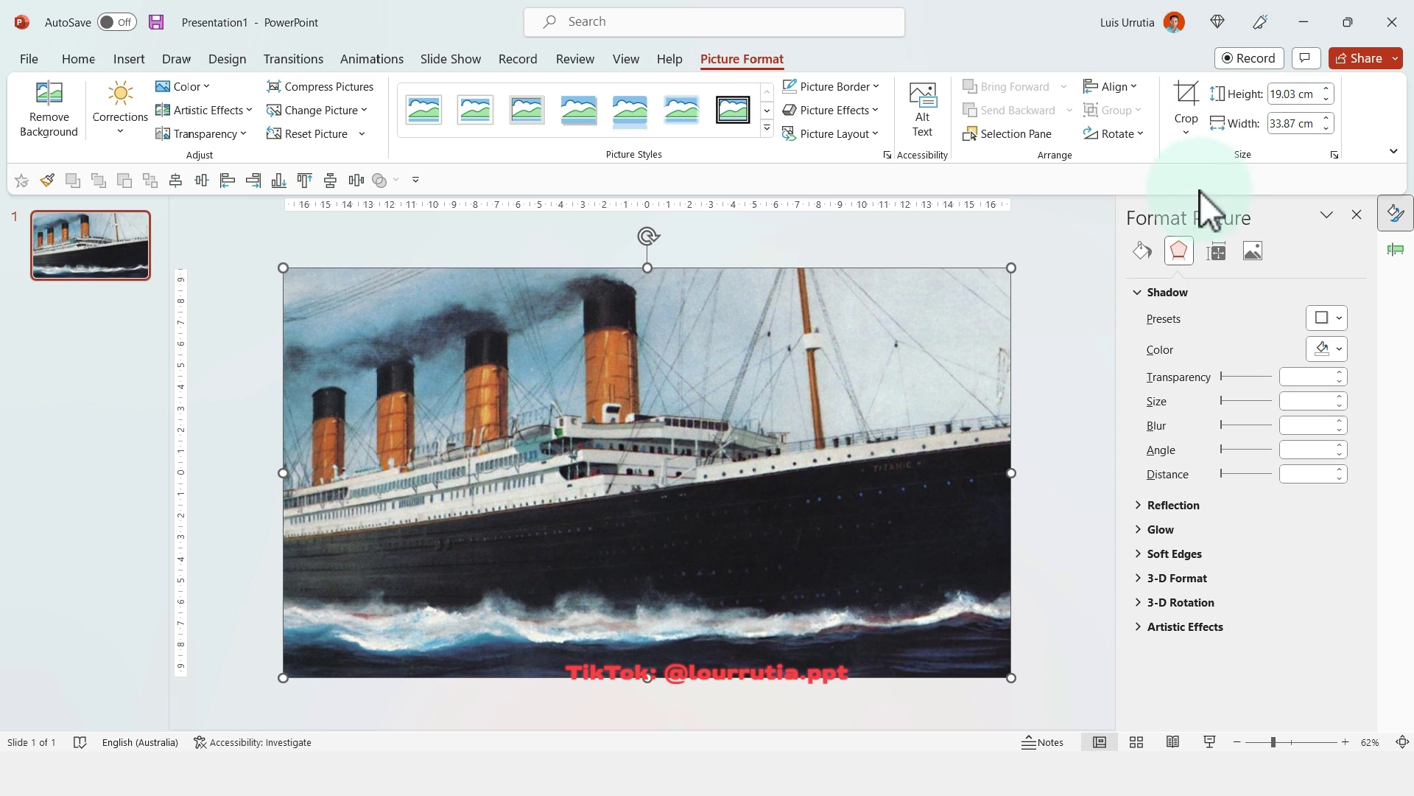
Darken the painting to -19% brightness in Picture Corrections.
{"action": "left_click", "coordinate": [1252, 256]}
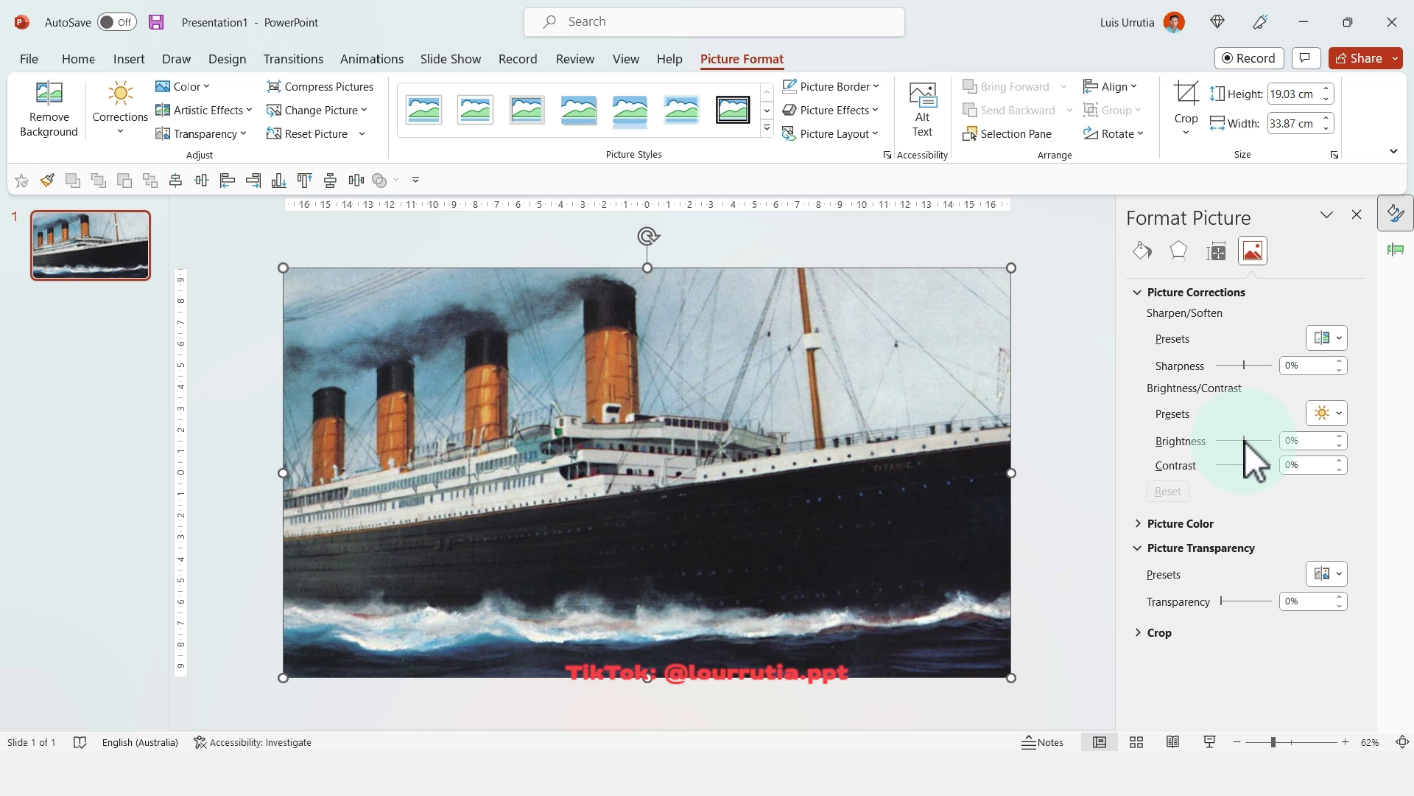
{"action": "left_click_drag", "start_coordinate": [1244, 440], "coordinate": [1240, 441]}
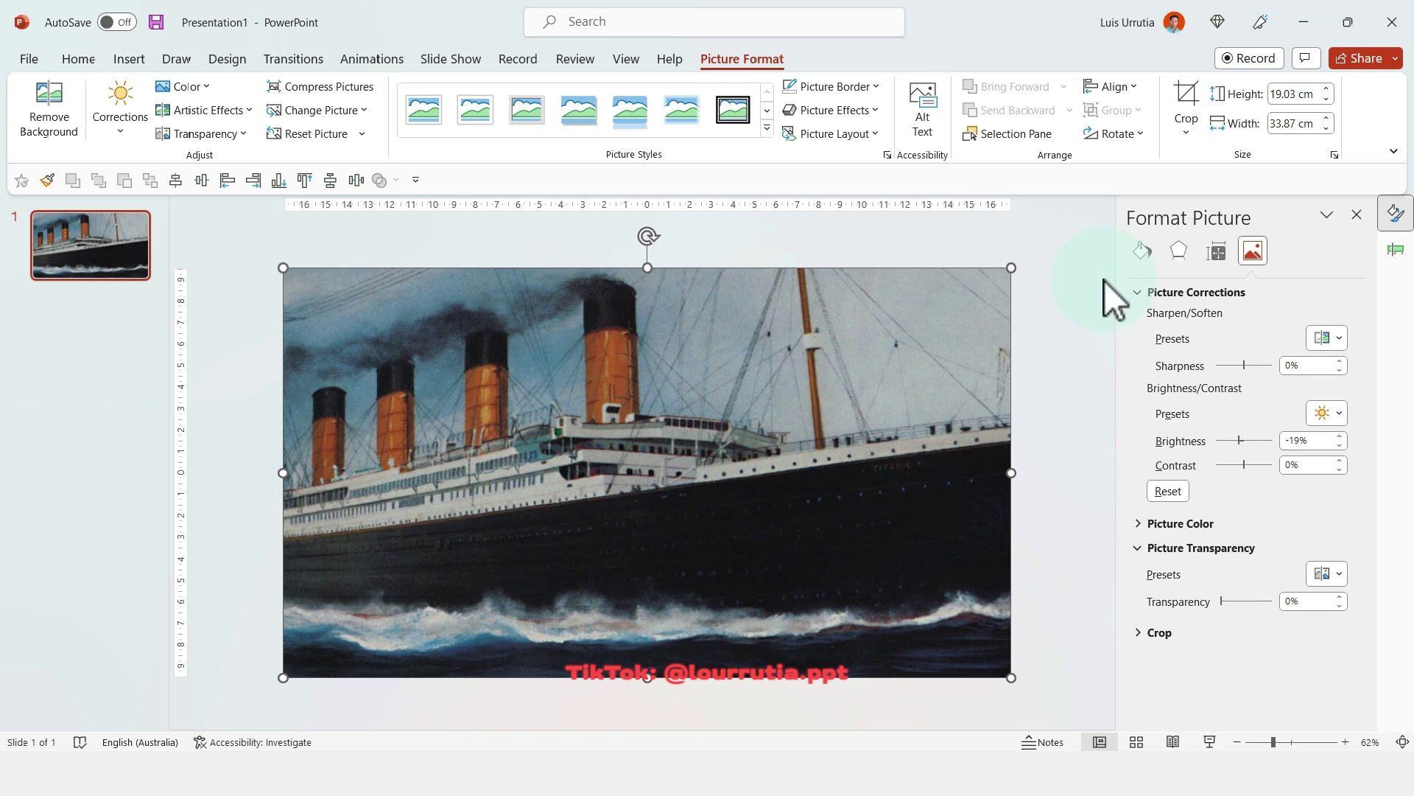
{"action": "left_click", "coordinate": [1085, 286]}
Draw a rounded rectangle over the lower middle of the ship picture.
{"action": "left_click", "coordinate": [129, 58]}
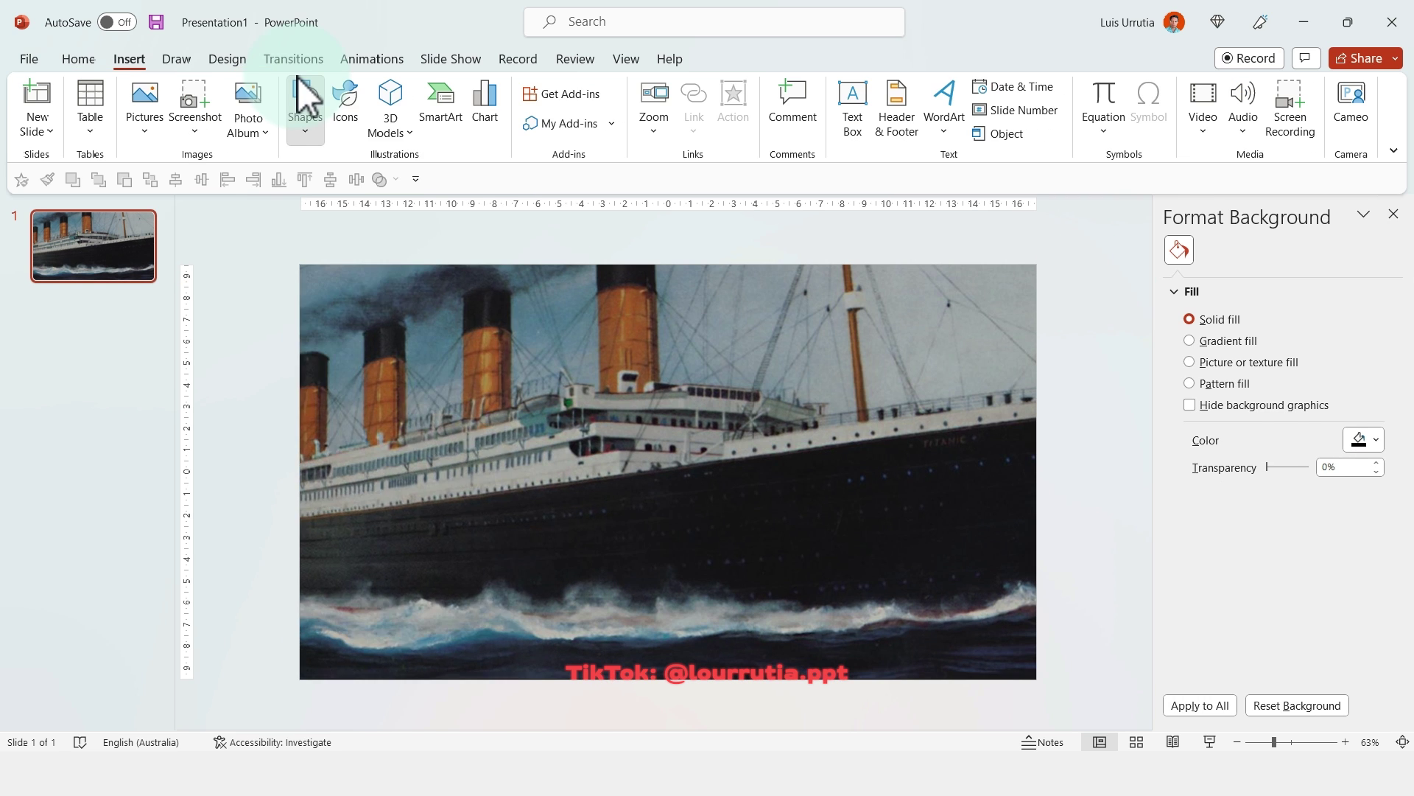
{"action": "left_click", "coordinate": [305, 103]}
{"action": "left_click", "coordinate": [385, 182]}
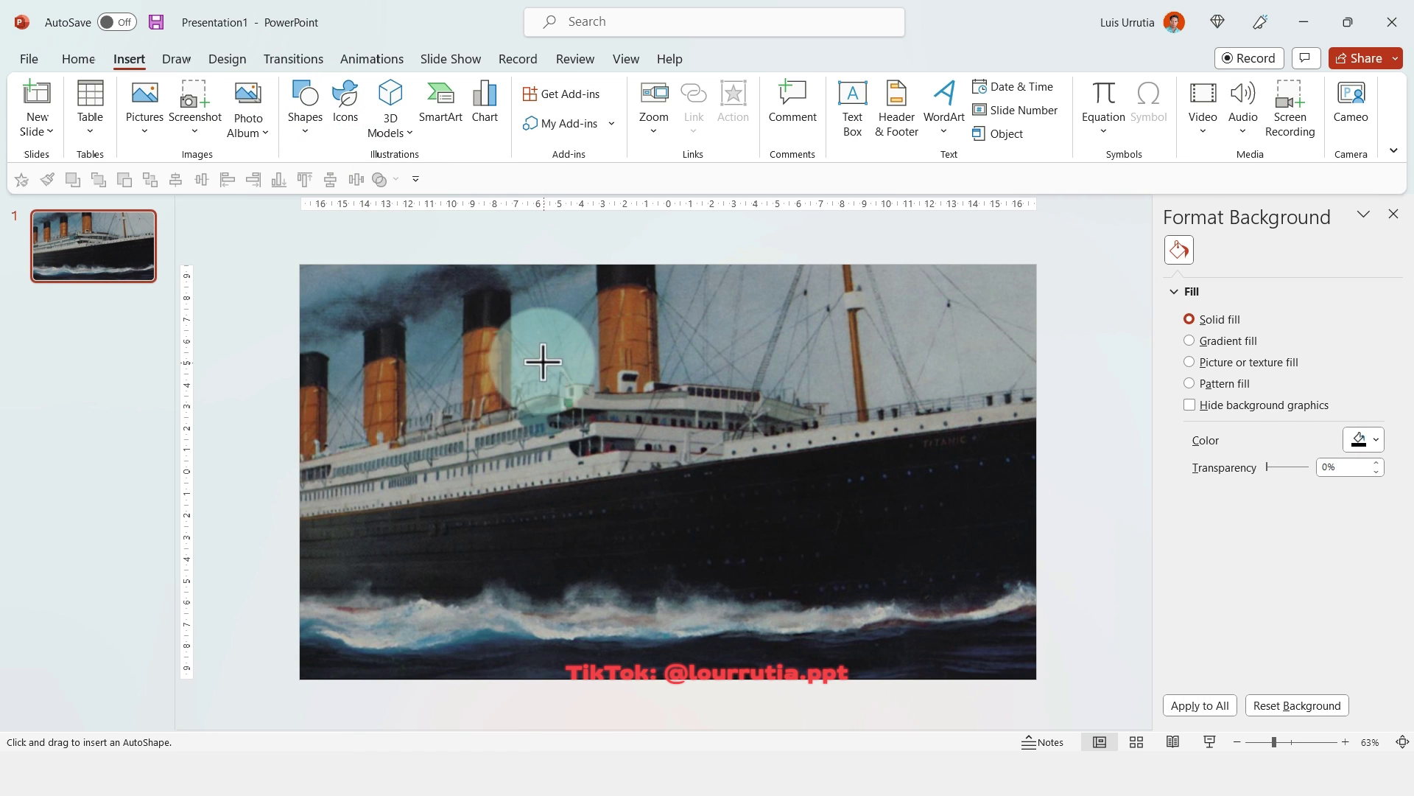
{"action": "left_click_drag", "start_coordinate": [468, 381], "coordinate": [894, 618]}
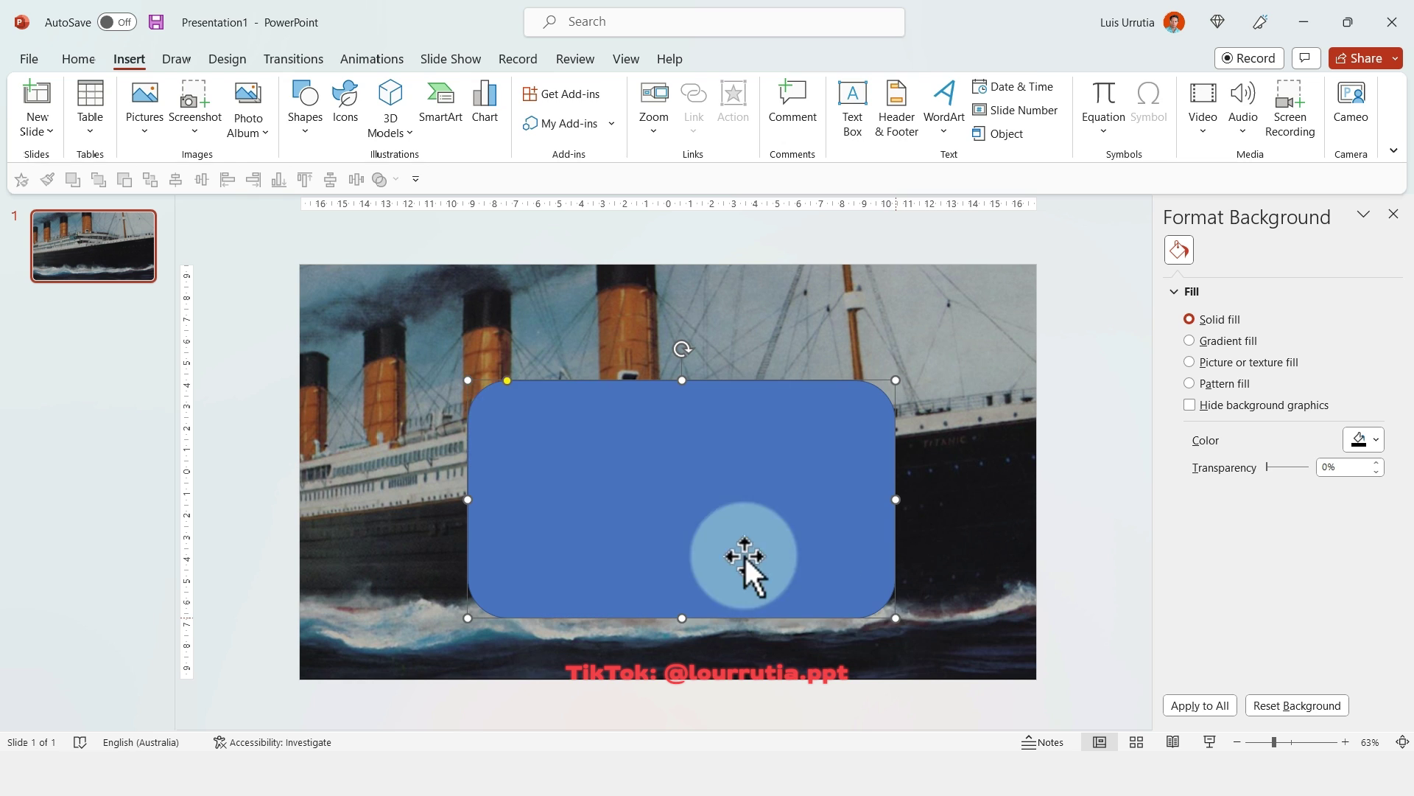
{"action": "left_click_drag", "start_coordinate": [510, 378], "coordinate": [489, 387]}
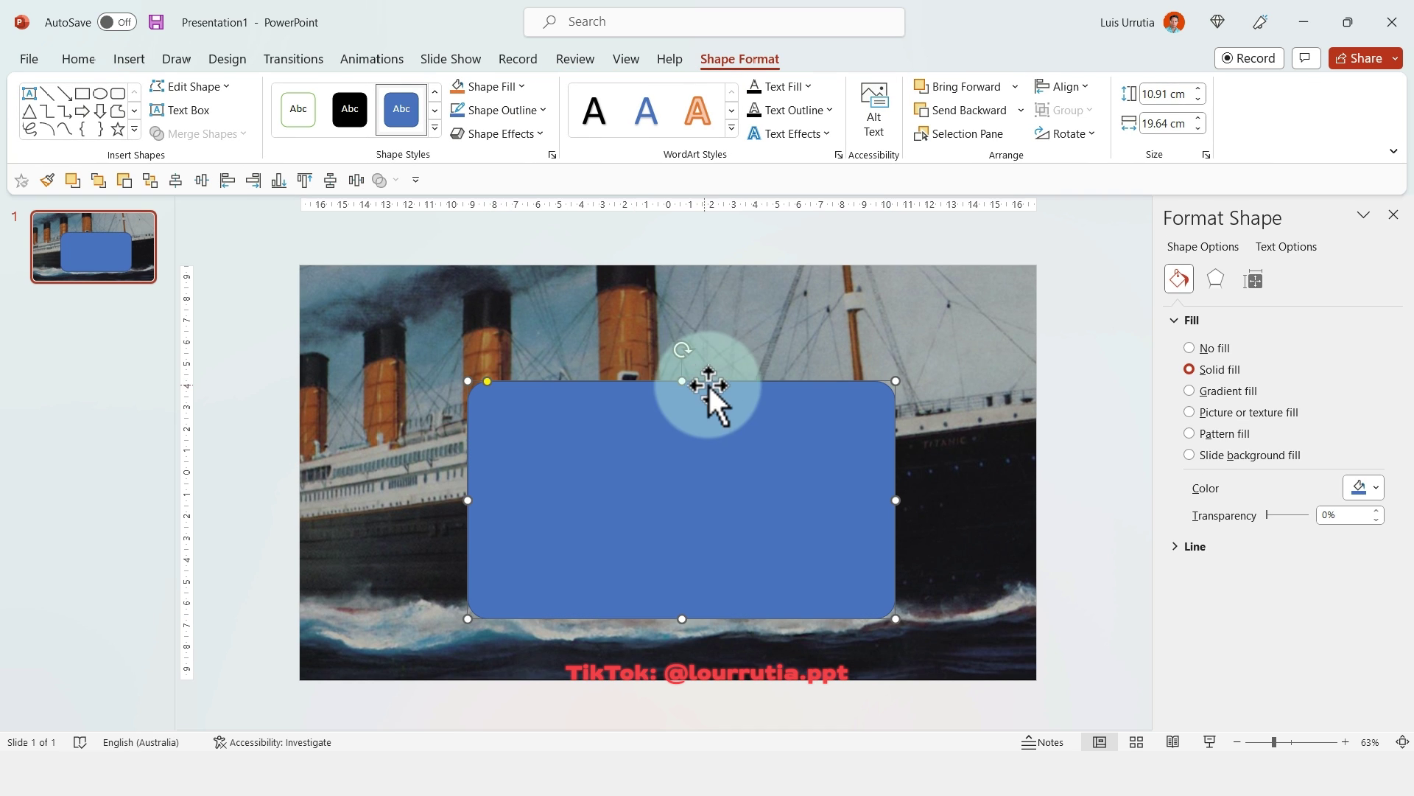
{"action": "left_click_drag", "start_coordinate": [678, 380], "coordinate": [678, 417]}
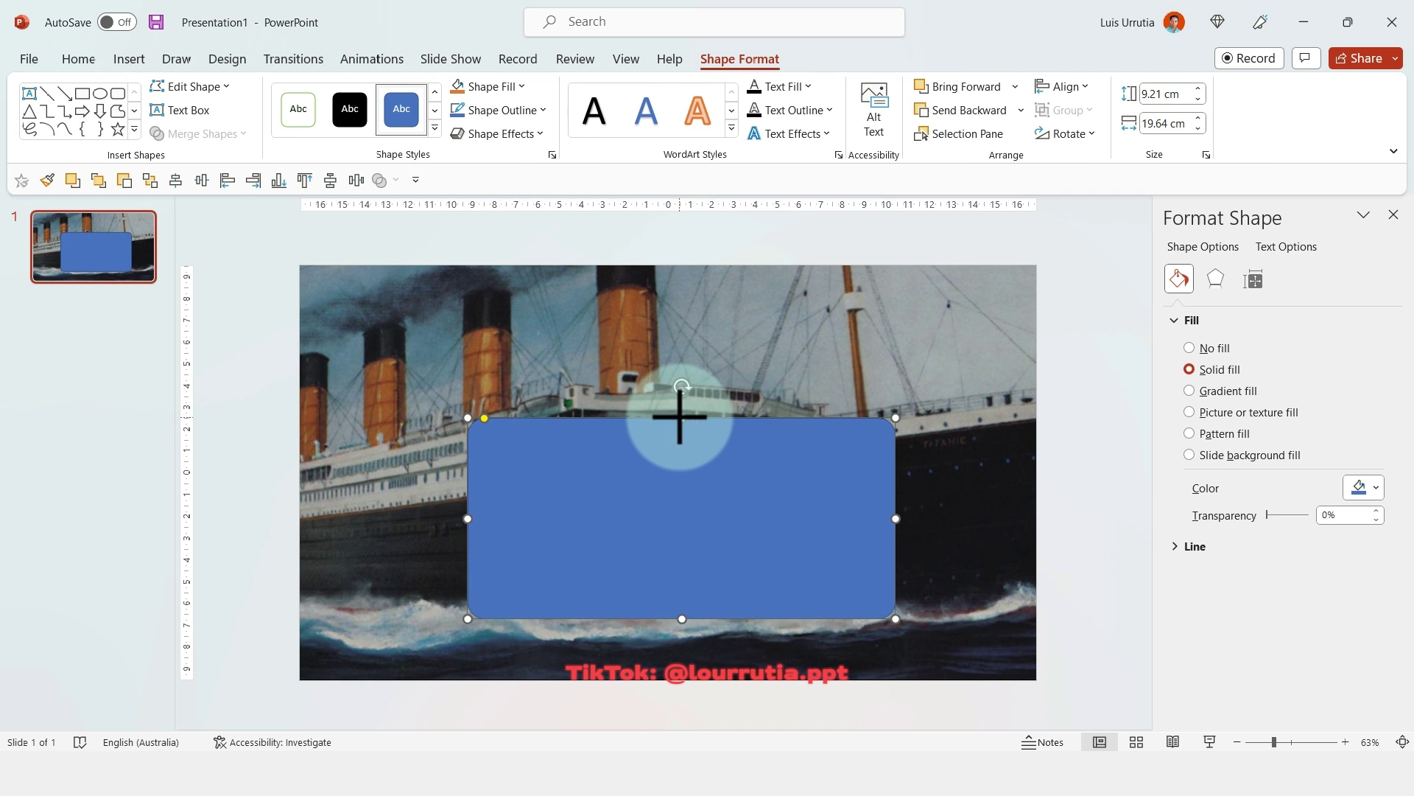
Give the rectangle no outline, a white fill and 34% transparency.
{"action": "left_click", "coordinate": [545, 118]}
{"action": "left_click", "coordinate": [506, 315]}
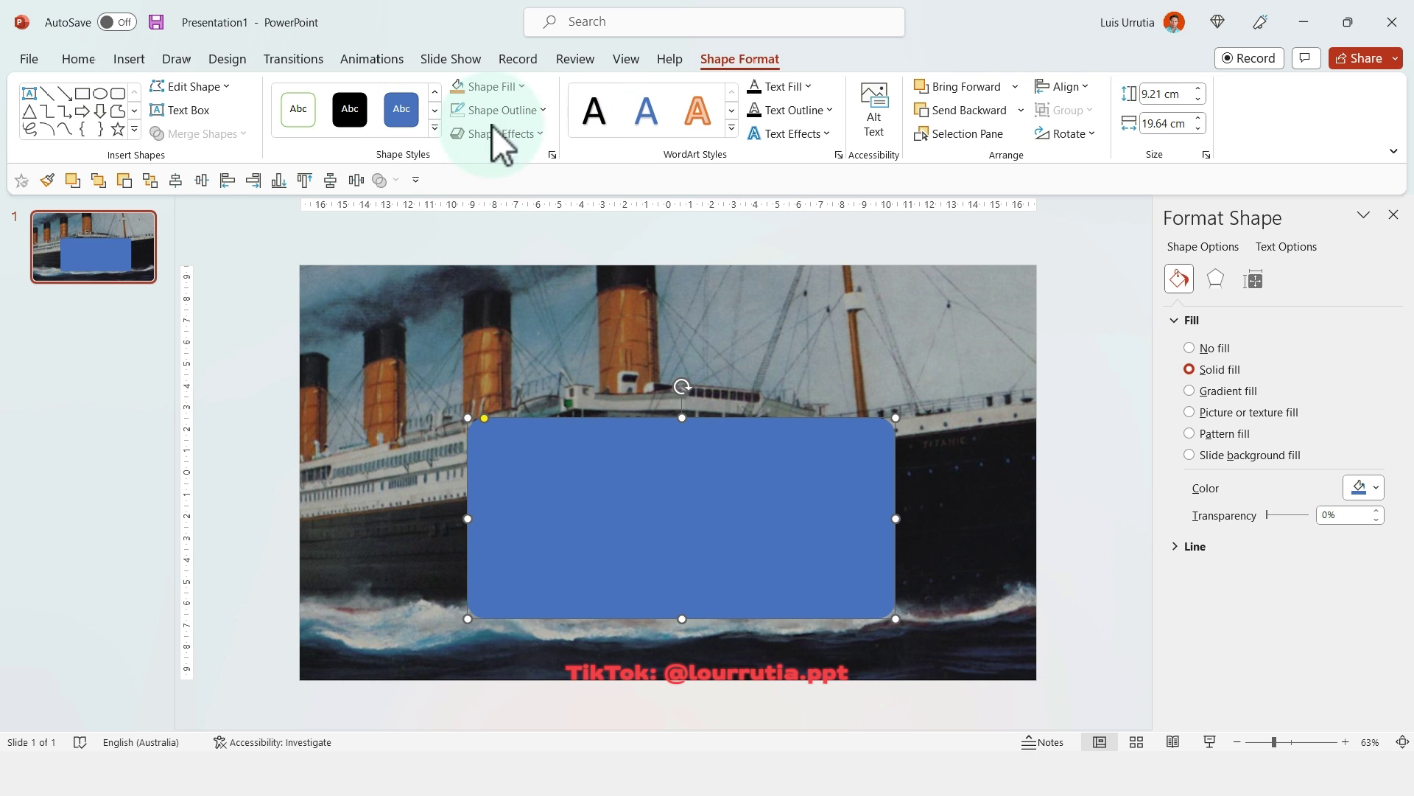
{"action": "left_click", "coordinate": [520, 88]}
{"action": "left_click", "coordinate": [457, 134]}
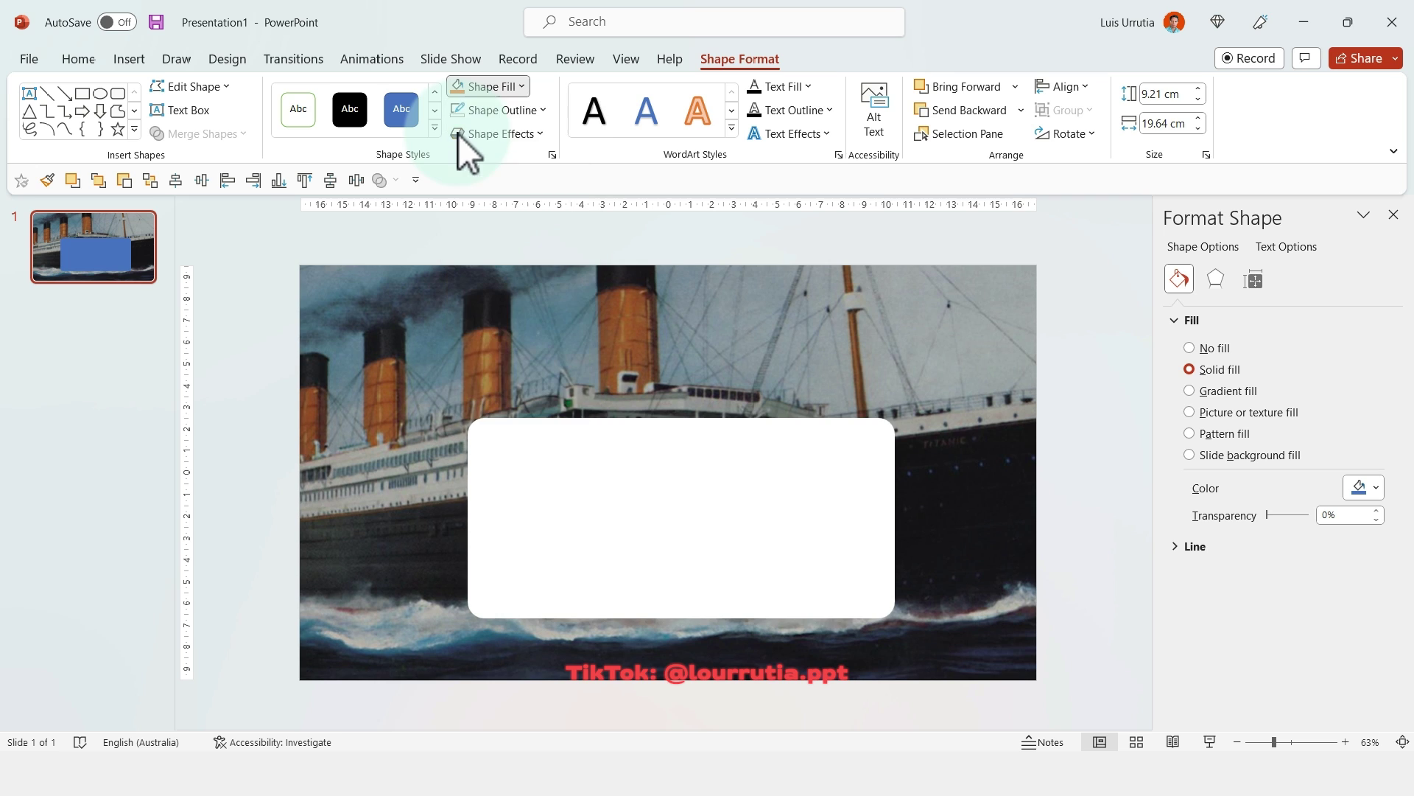
{"action": "left_click_drag", "start_coordinate": [1272, 517], "coordinate": [1280, 510]}
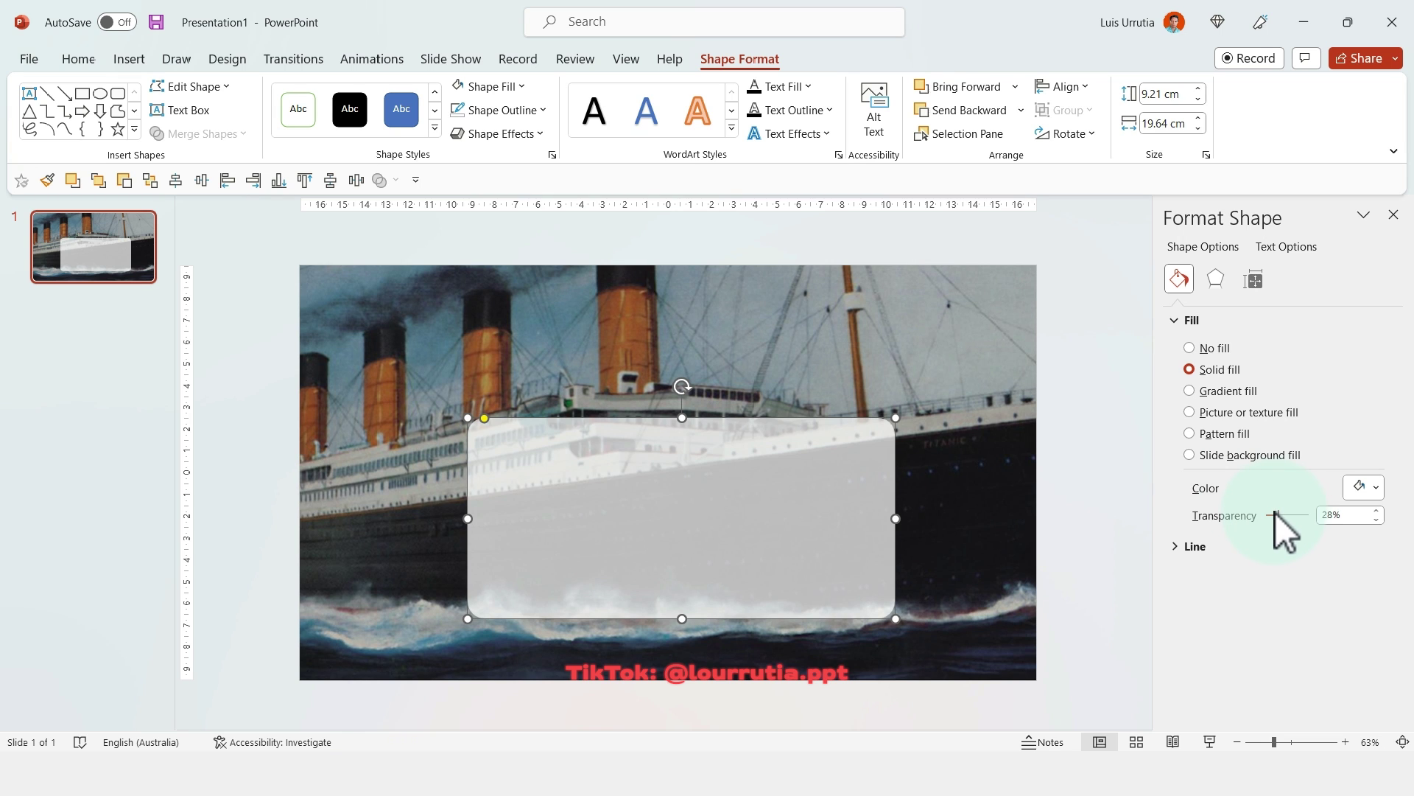
{"action": "left_click_drag", "start_coordinate": [1279, 515], "coordinate": [1282, 515]}
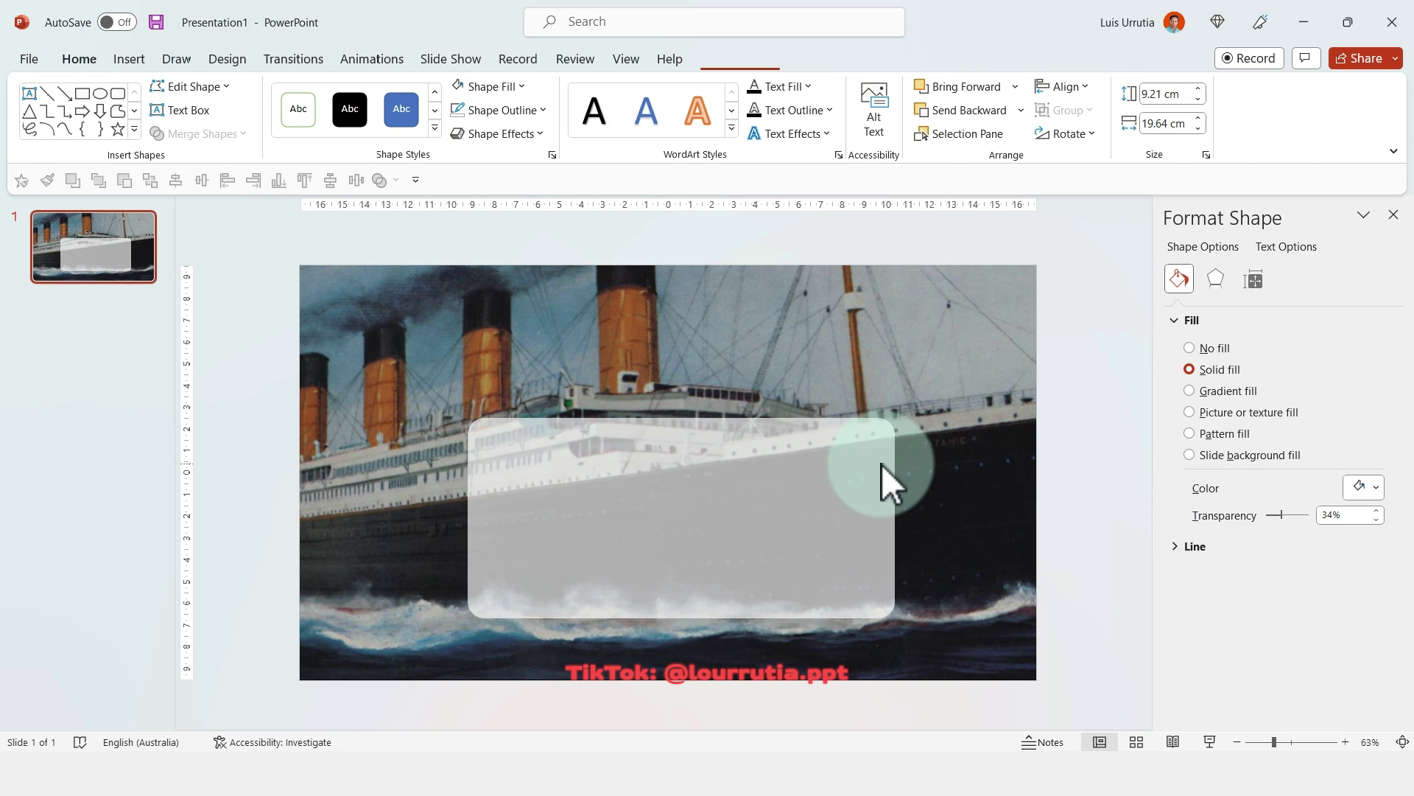
Shorten the translucent panel and centre it horizontally on the slide.
{"action": "left_click", "coordinate": [762, 465]}
{"action": "left_click", "coordinate": [762, 465]}
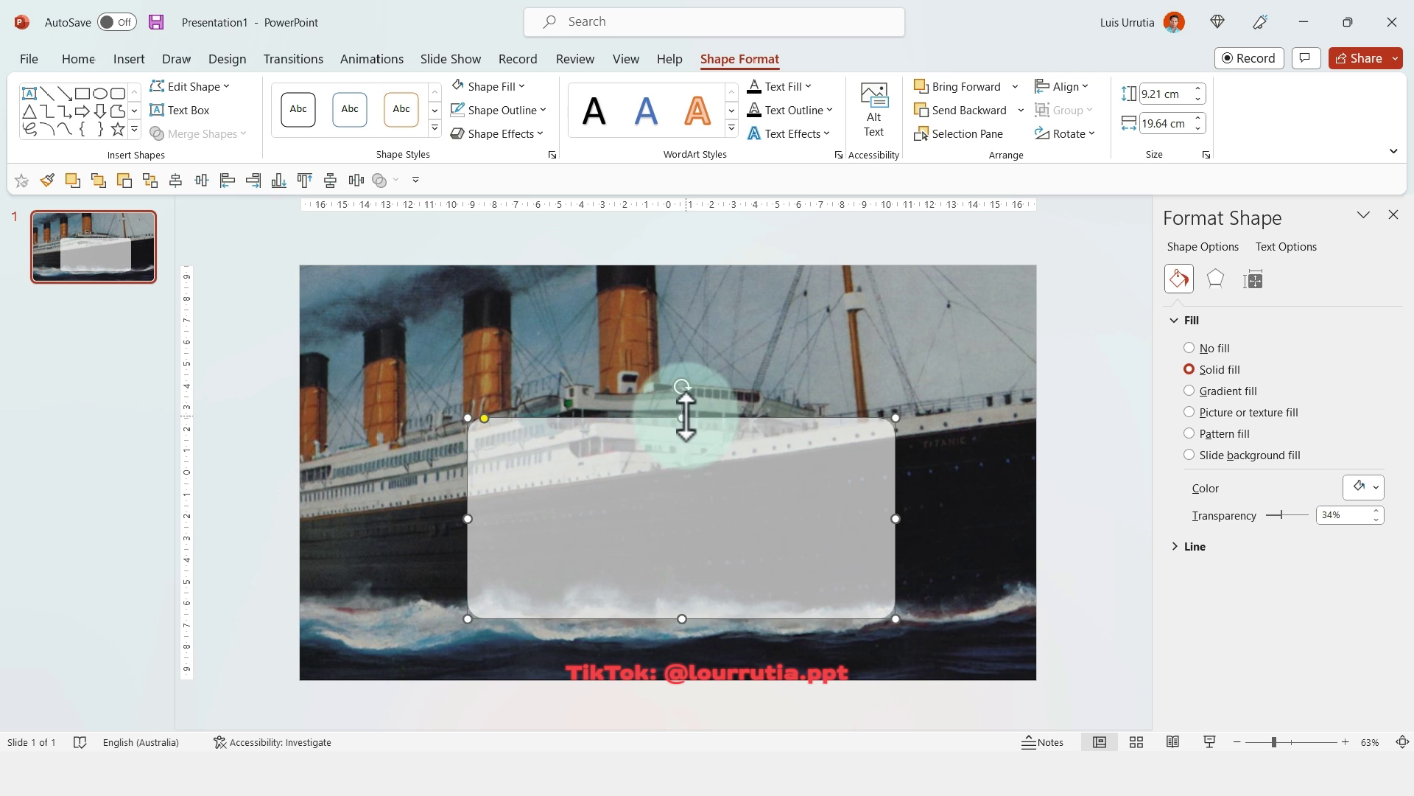
{"action": "left_click_drag", "start_coordinate": [685, 418], "coordinate": [679, 544]}
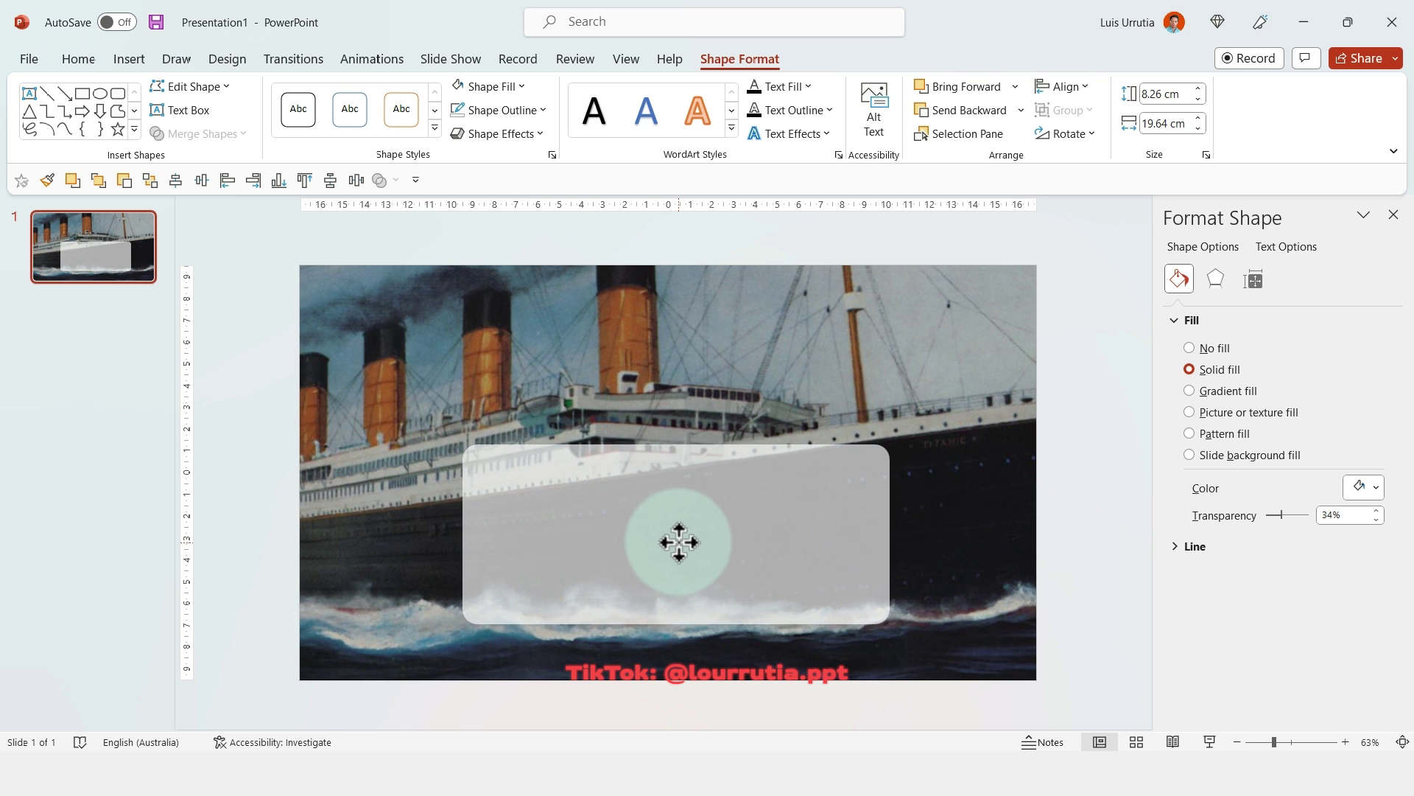
{"action": "left_click", "coordinate": [1077, 92]}
{"action": "left_click", "coordinate": [1068, 140]}
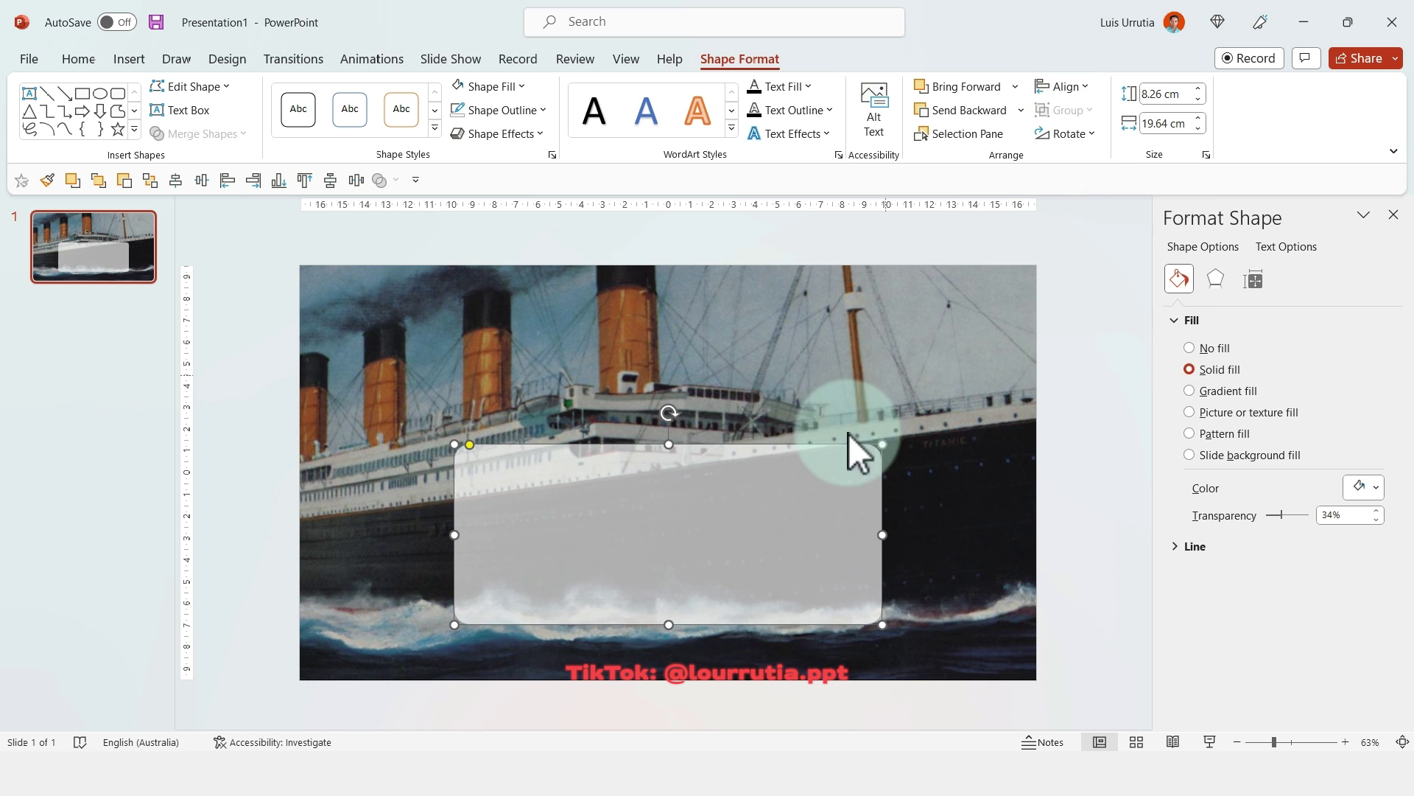
Duplicate the panel into an opaque white 3.01 × 20.74 cm pill bar overlapping its top.
{"action": "key", "text": "ctrl+c"}
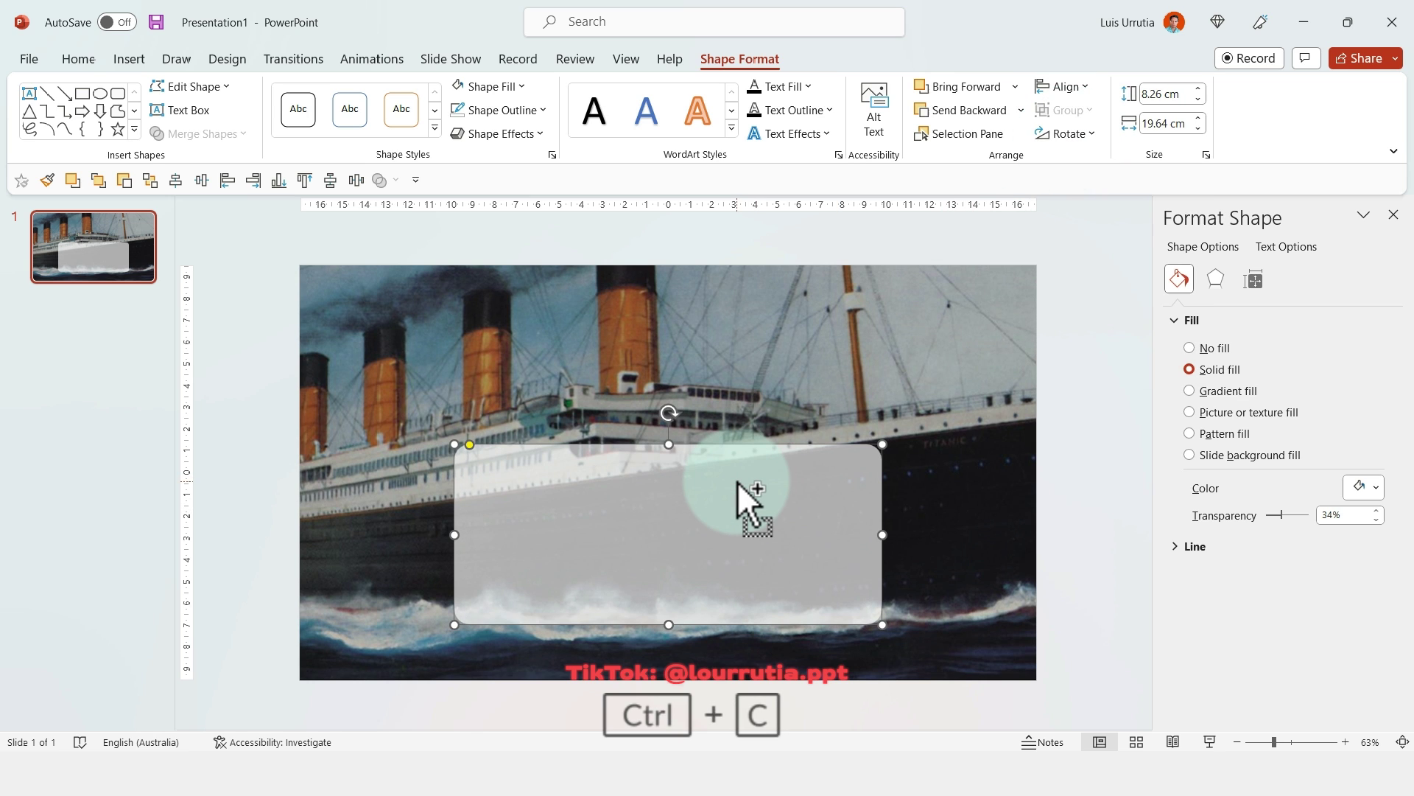
{"action": "key", "text": "ctrl+v"}
{"action": "left_click_drag", "start_coordinate": [736, 489], "coordinate": [710, 451]}
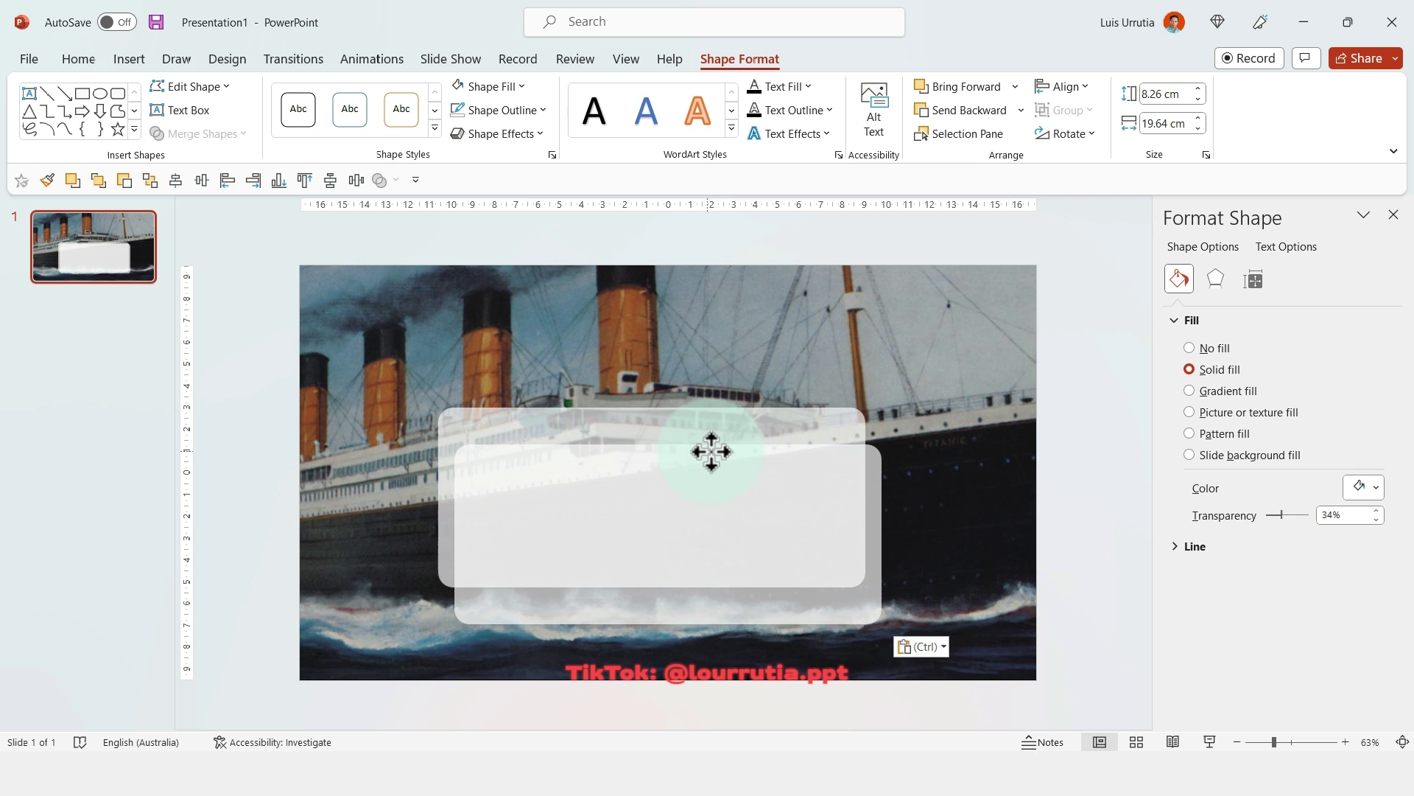
{"action": "left_click_drag", "start_coordinate": [876, 592], "coordinate": [894, 472]}
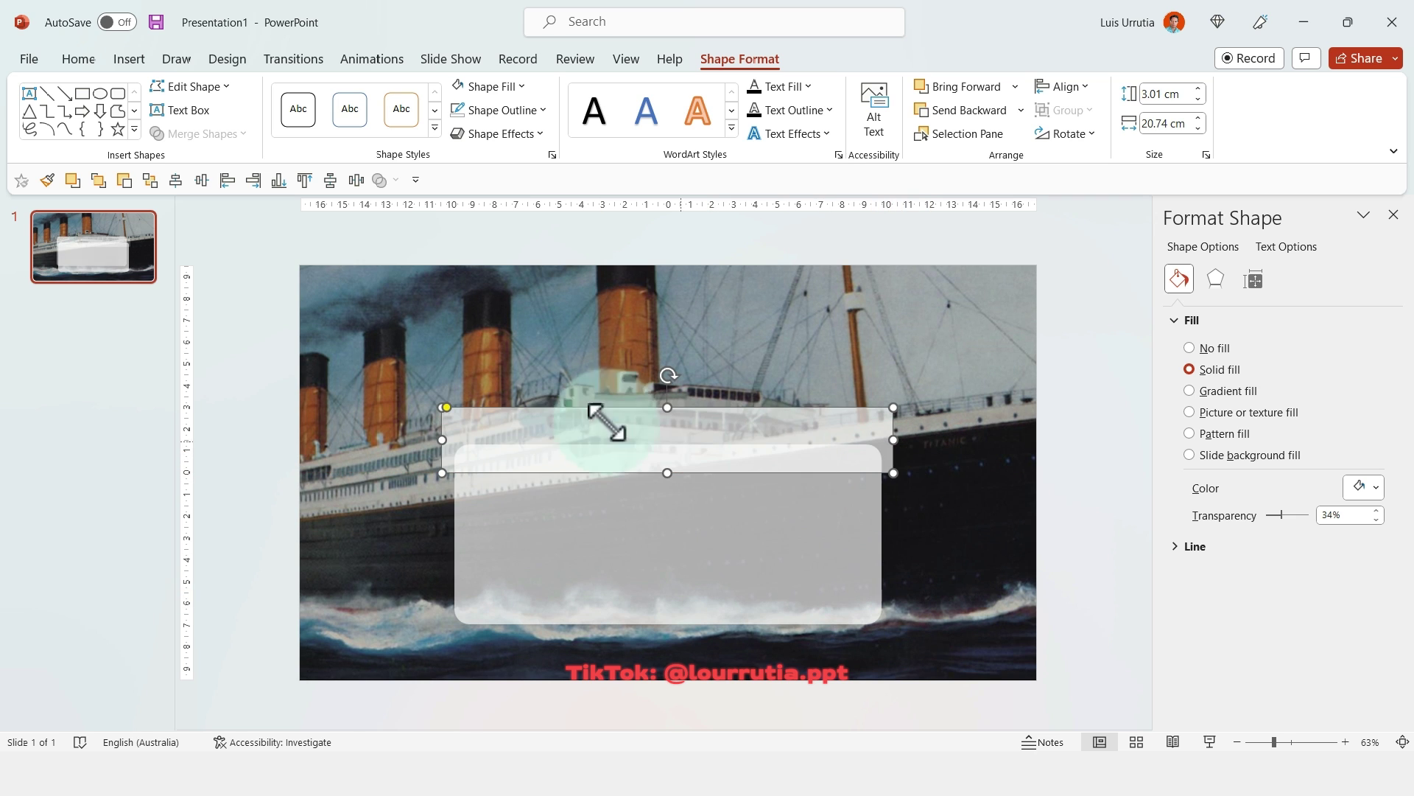
{"action": "left_click_drag", "start_coordinate": [1312, 746], "coordinate": [1290, 744]}
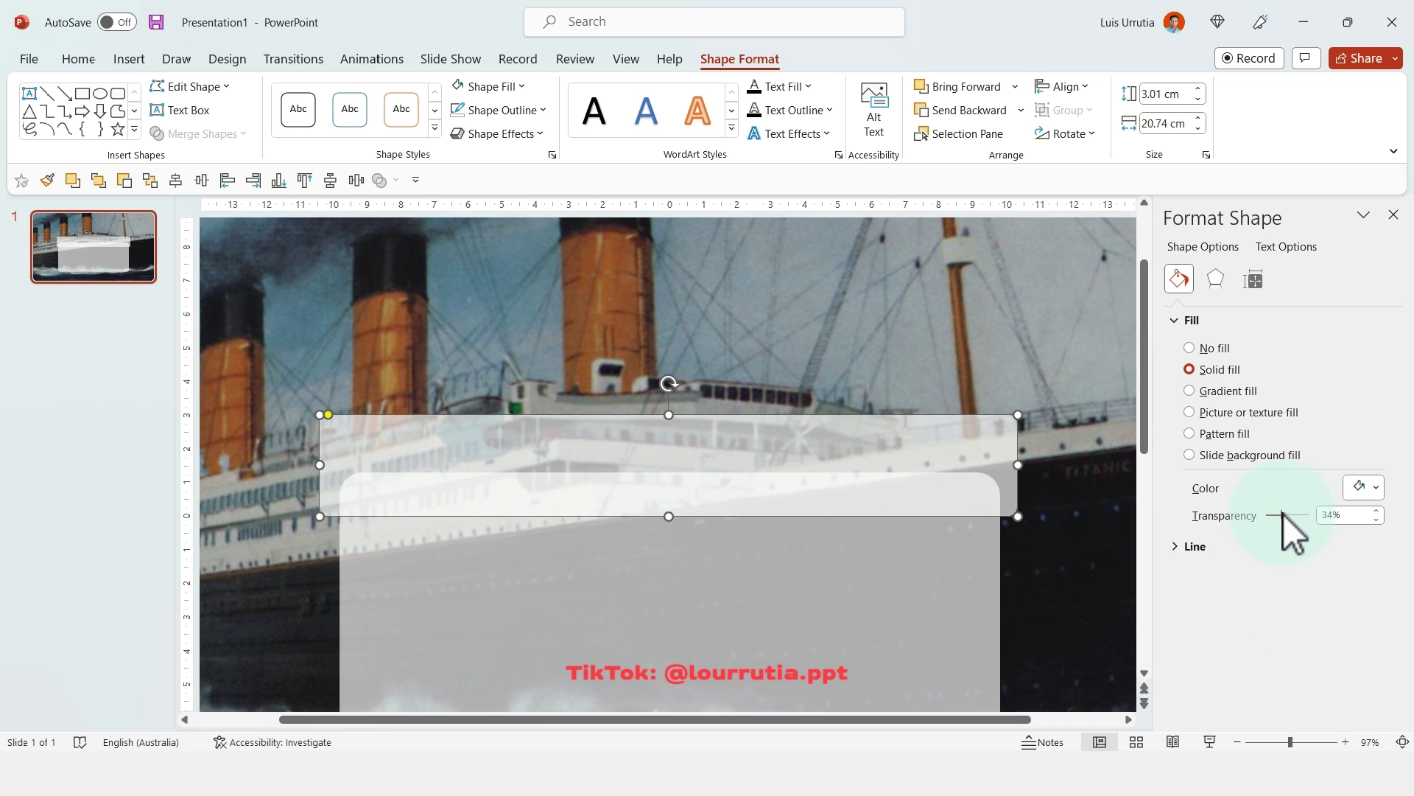
{"action": "left_click_drag", "start_coordinate": [1283, 515], "coordinate": [1240, 516]}
{"action": "left_click_drag", "start_coordinate": [321, 415], "coordinate": [416, 423]}
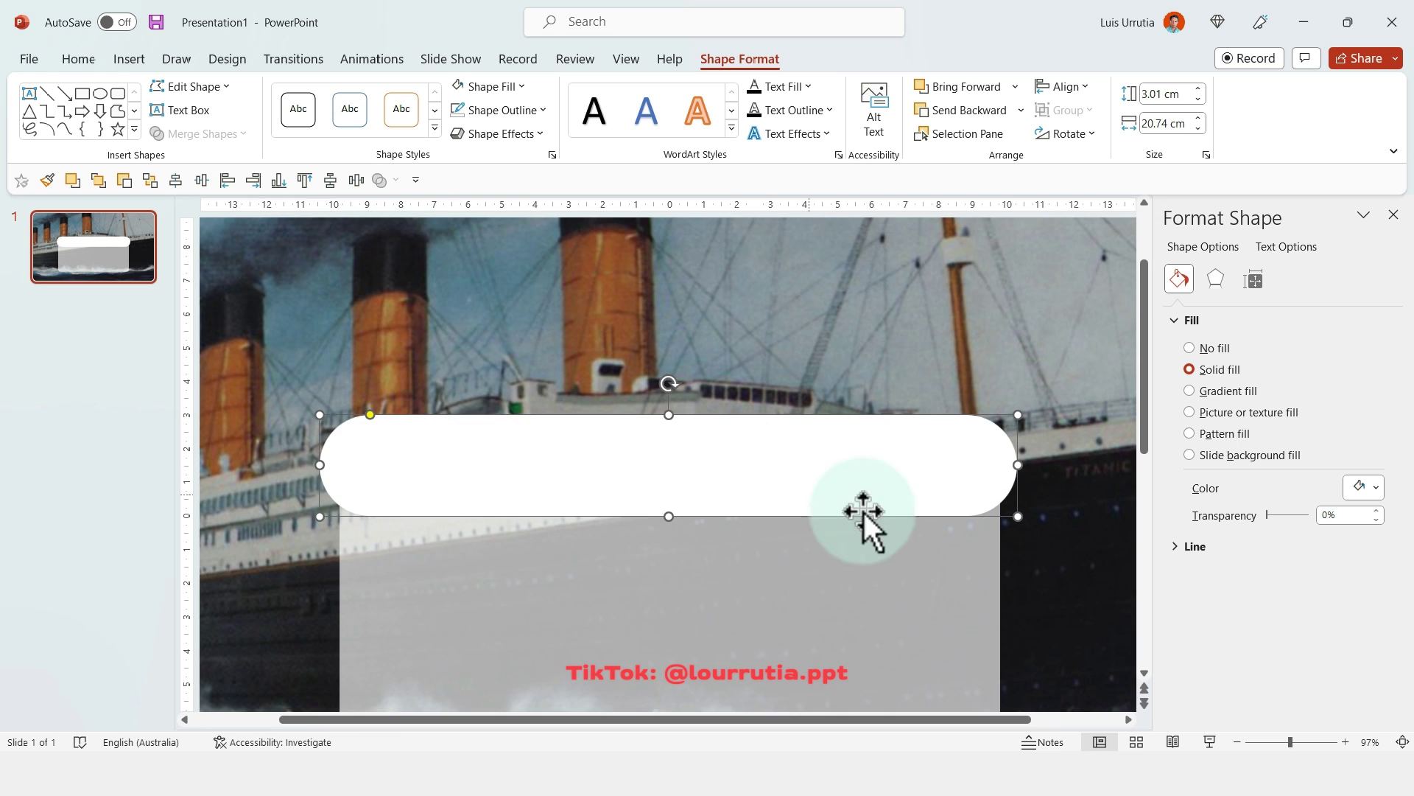
Centre the pill bar and add an outer shadow with 12 pt blur and 71% transparency.
{"action": "left_click", "coordinate": [1064, 84]}
{"action": "left_click", "coordinate": [1108, 137]}
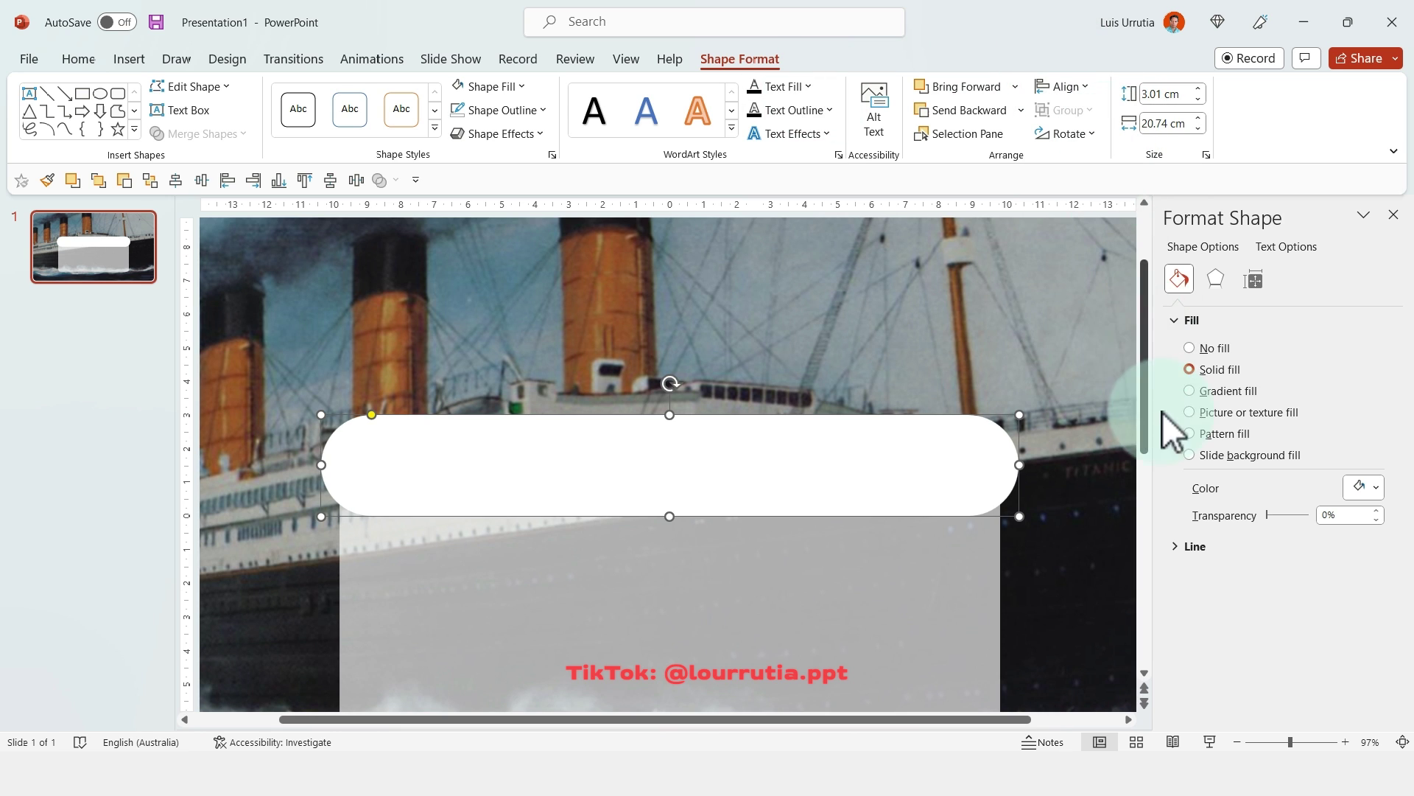
{"action": "left_click", "coordinate": [1222, 275]}
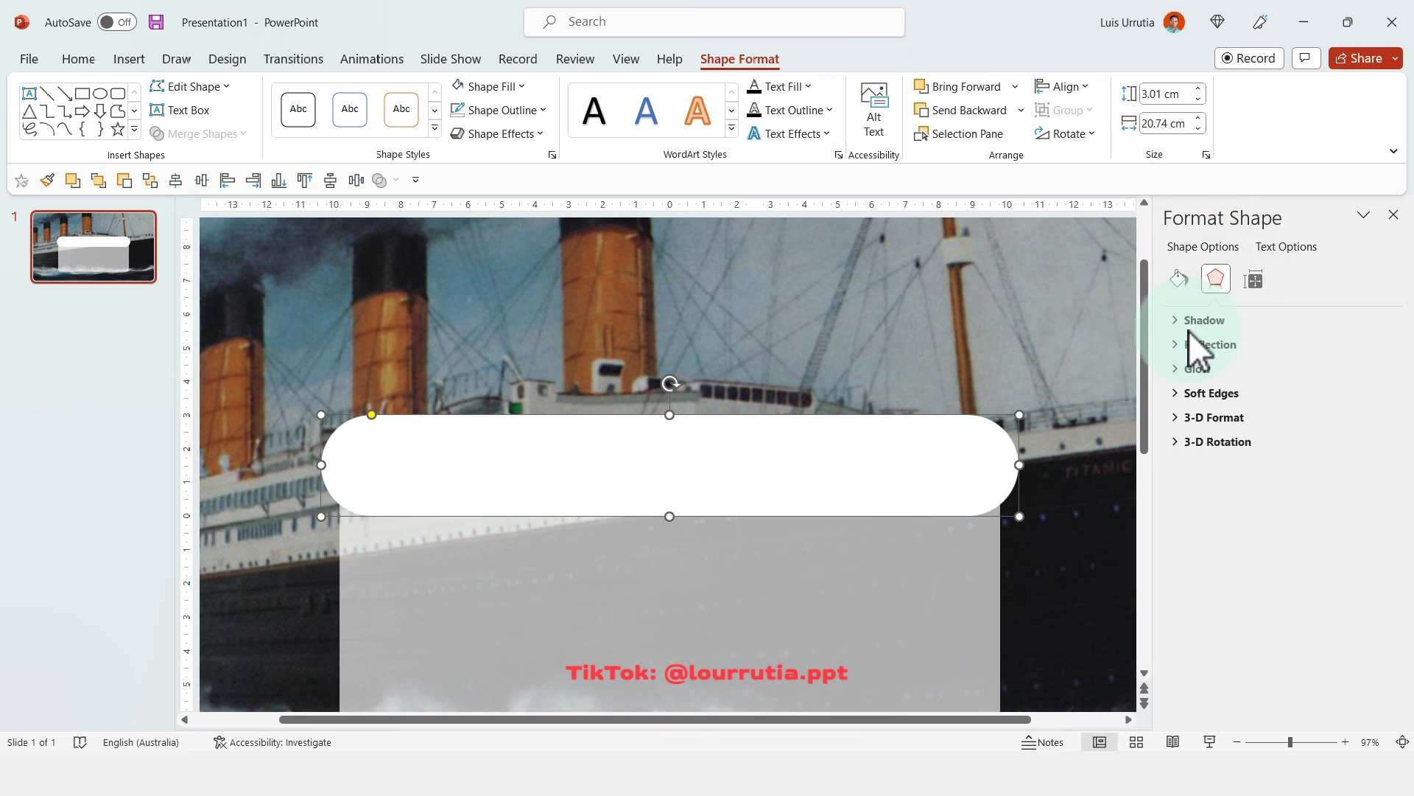
{"action": "left_click", "coordinate": [1185, 321]}
{"action": "left_click", "coordinate": [1365, 346]}
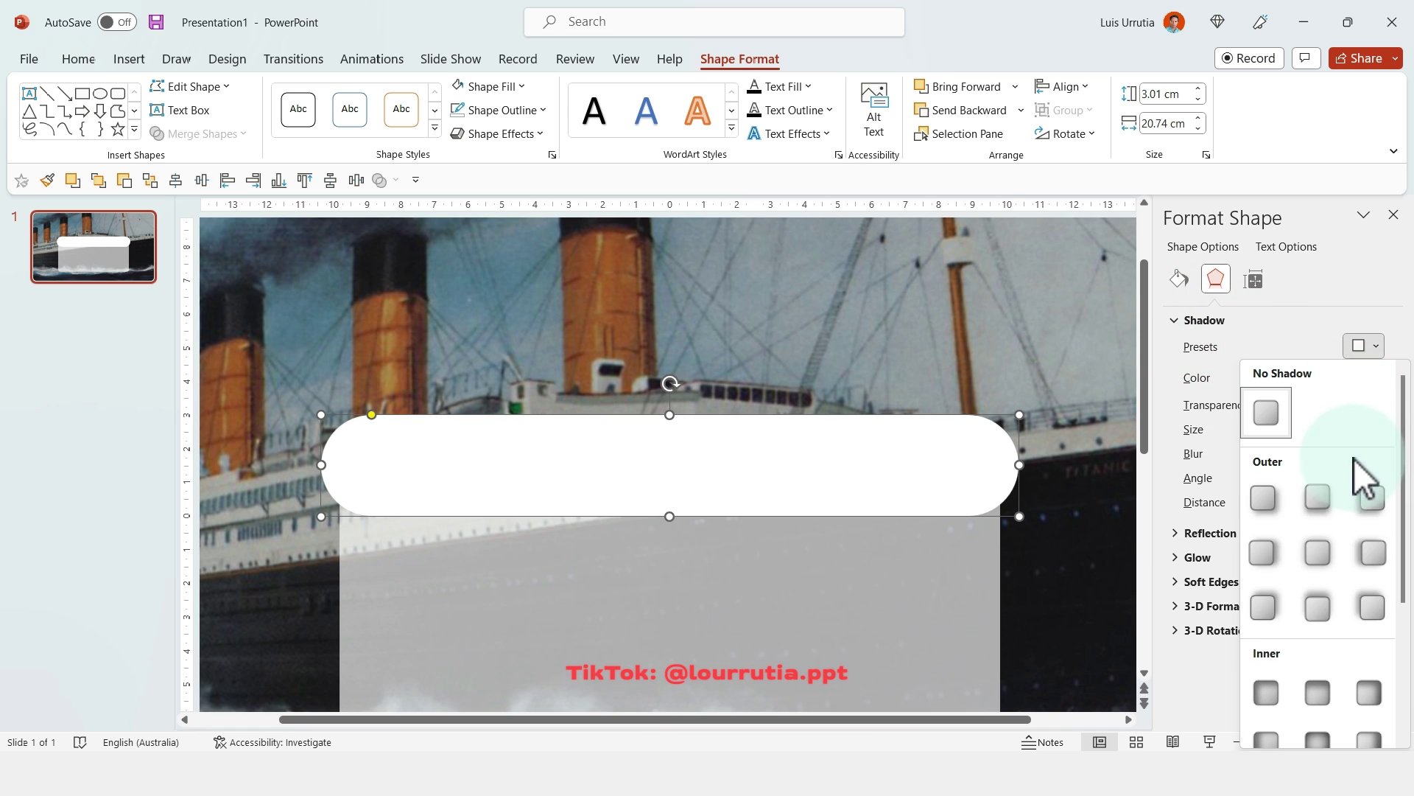
{"action": "left_click", "coordinate": [1296, 572]}
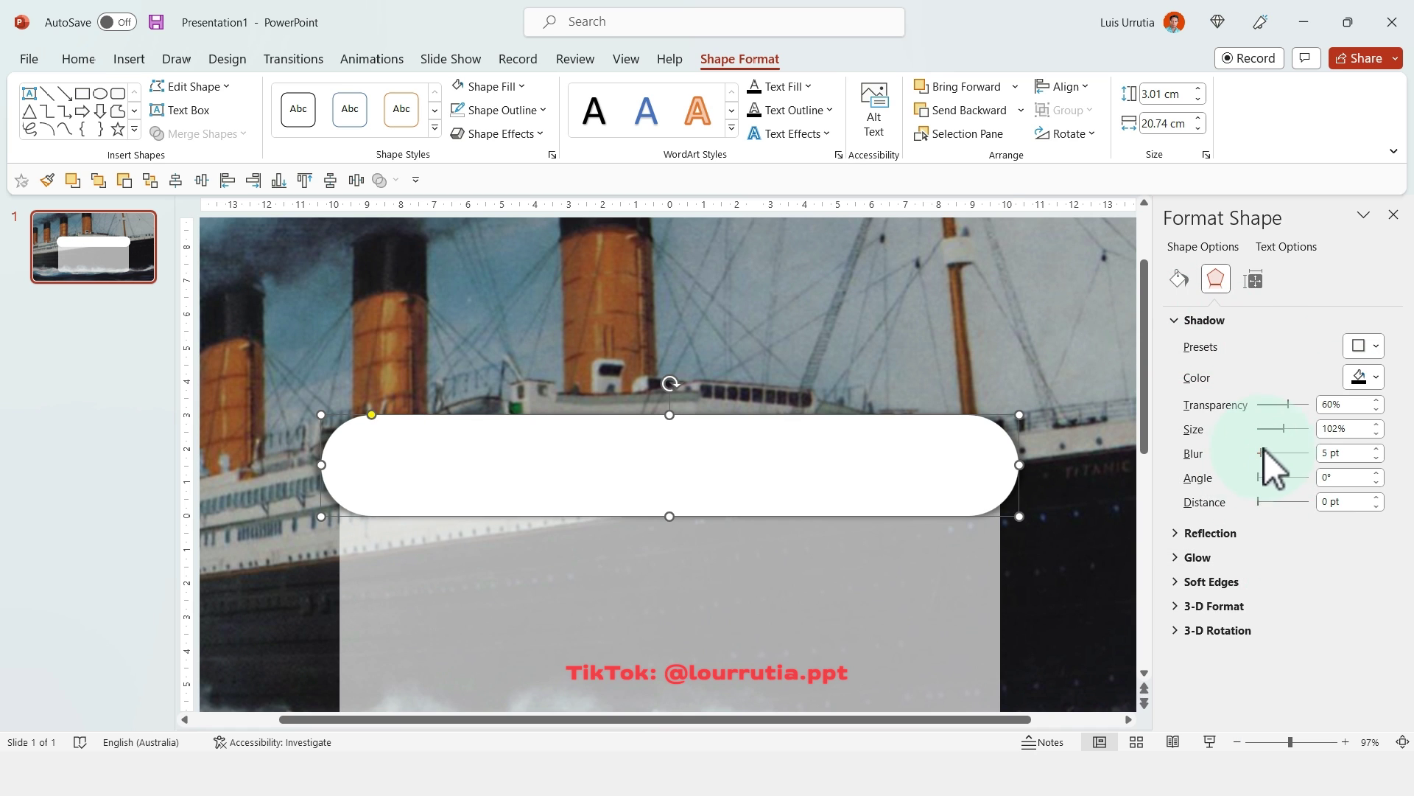
{"action": "left_click_drag", "start_coordinate": [1264, 449], "coordinate": [1262, 454]}
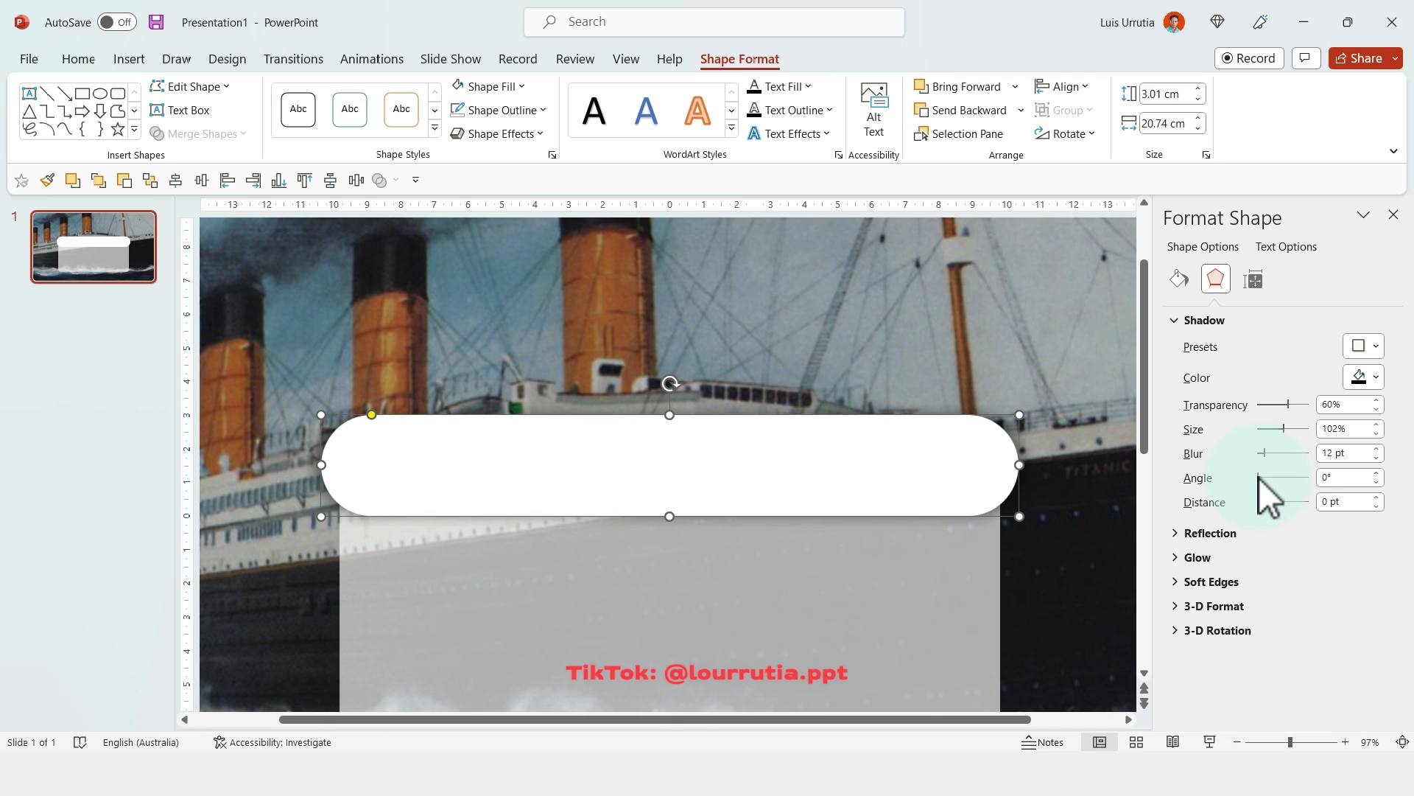
{"action": "mouse_move", "coordinate": [1285, 408]}
{"action": "left_mouse_down"}
{"action": "mouse_move", "coordinate": [1274, 401]}
{"action": "mouse_move", "coordinate": [1294, 401]}
{"action": "left_mouse_up"}
{"action": "left_click_drag", "start_coordinate": [1290, 742], "coordinate": [1274, 742]}
Insert a magnifying-glass icon, place it at the bar's left end and shrink it to 1.87 cm.
{"action": "left_click", "coordinate": [1096, 469]}
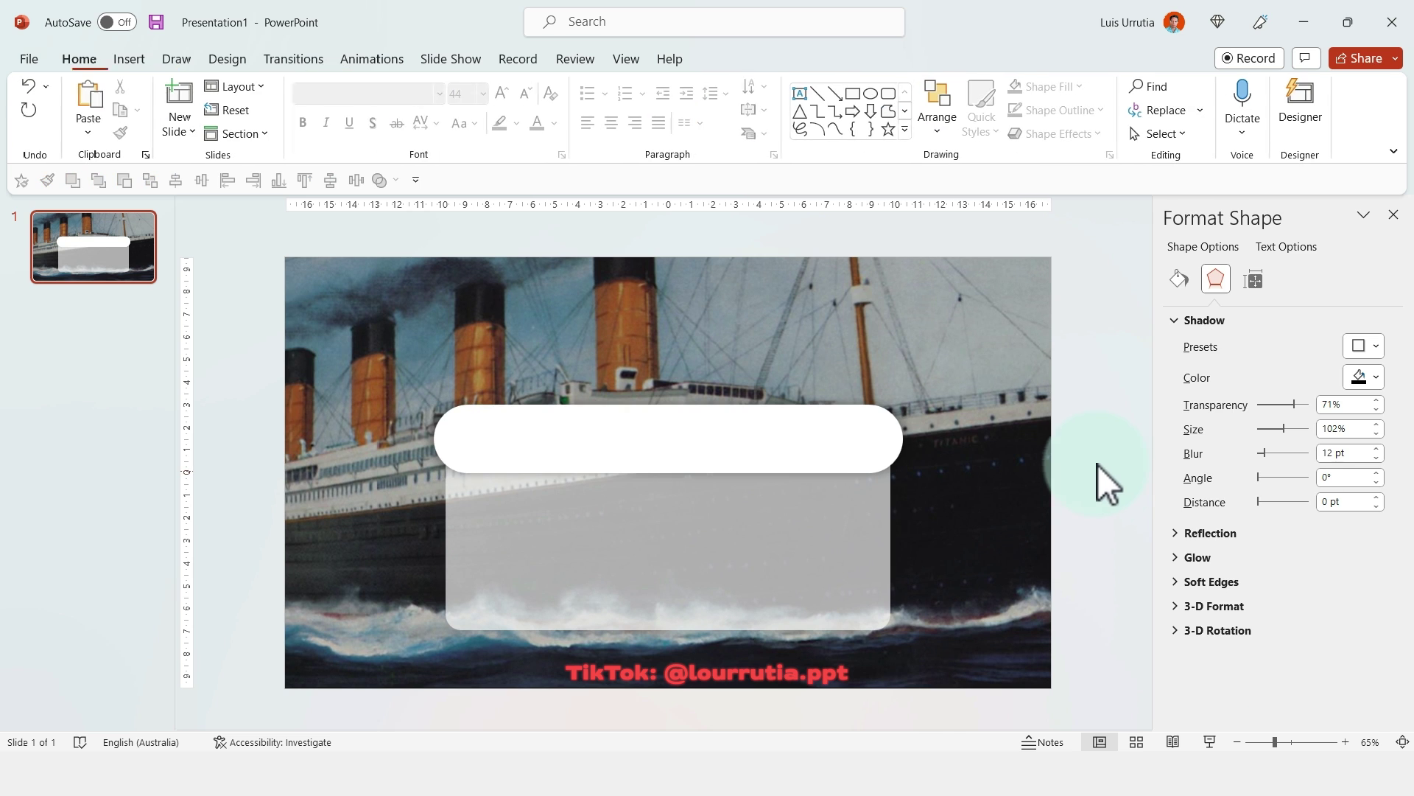
{"action": "left_click", "coordinate": [143, 59]}
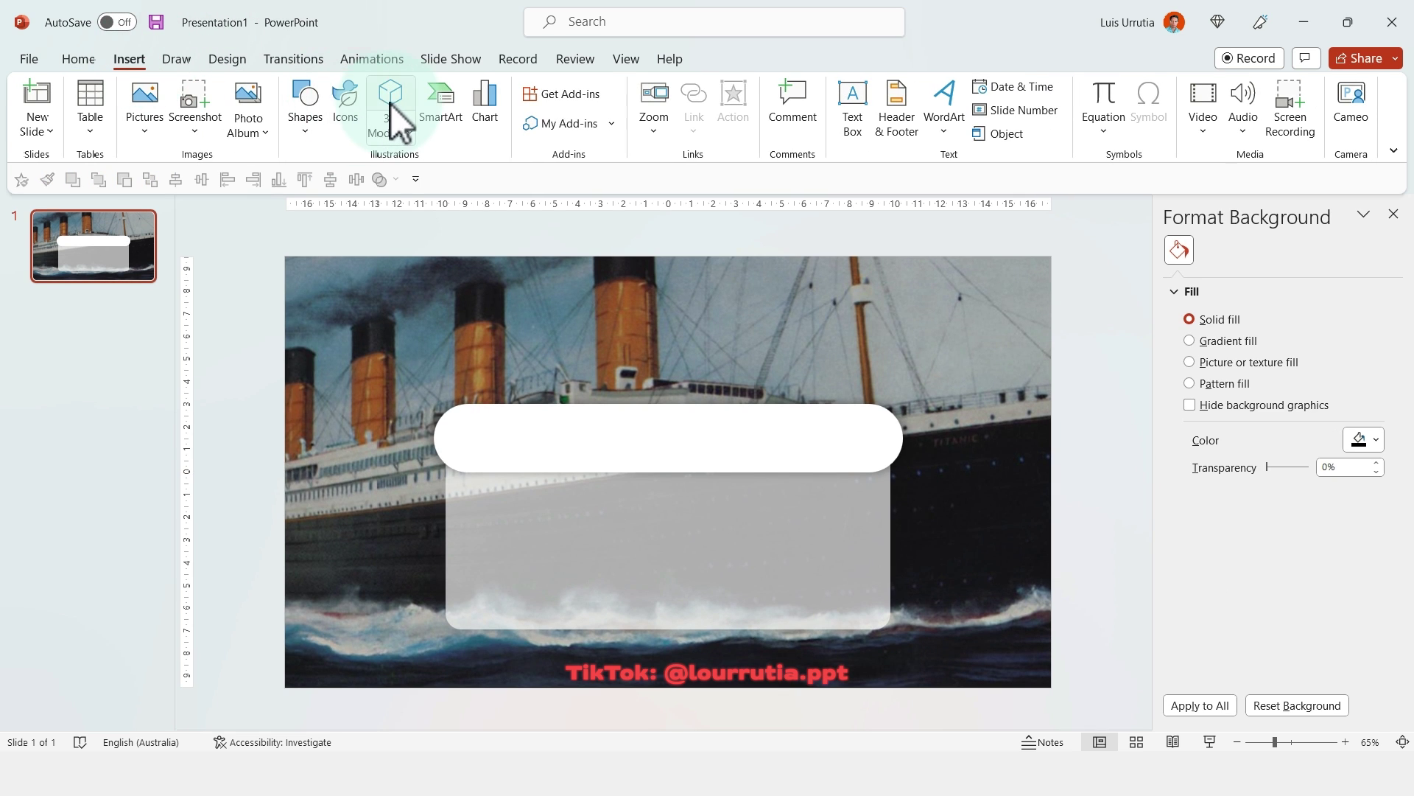
{"action": "left_click", "coordinate": [352, 87]}
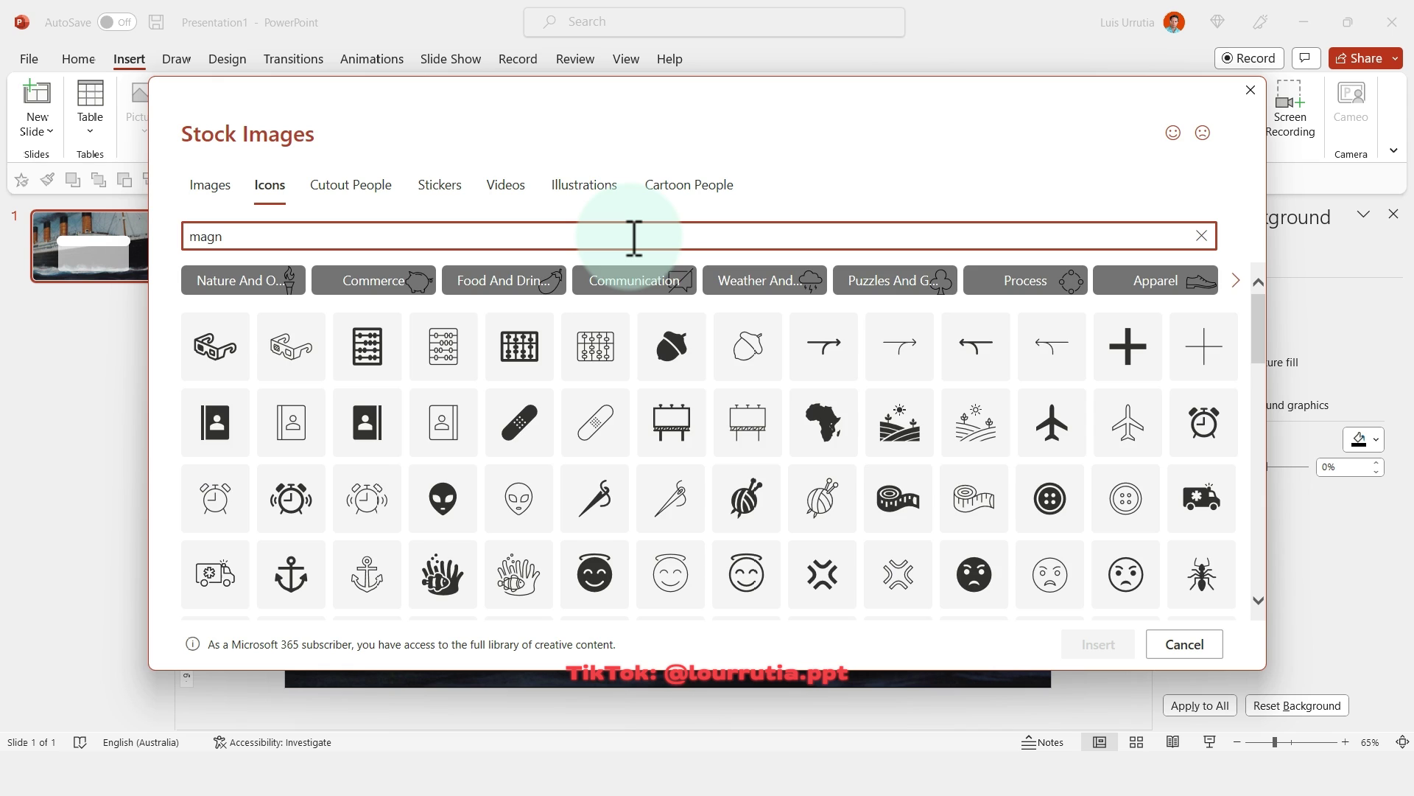
{"action": "type", "text": "fy"}
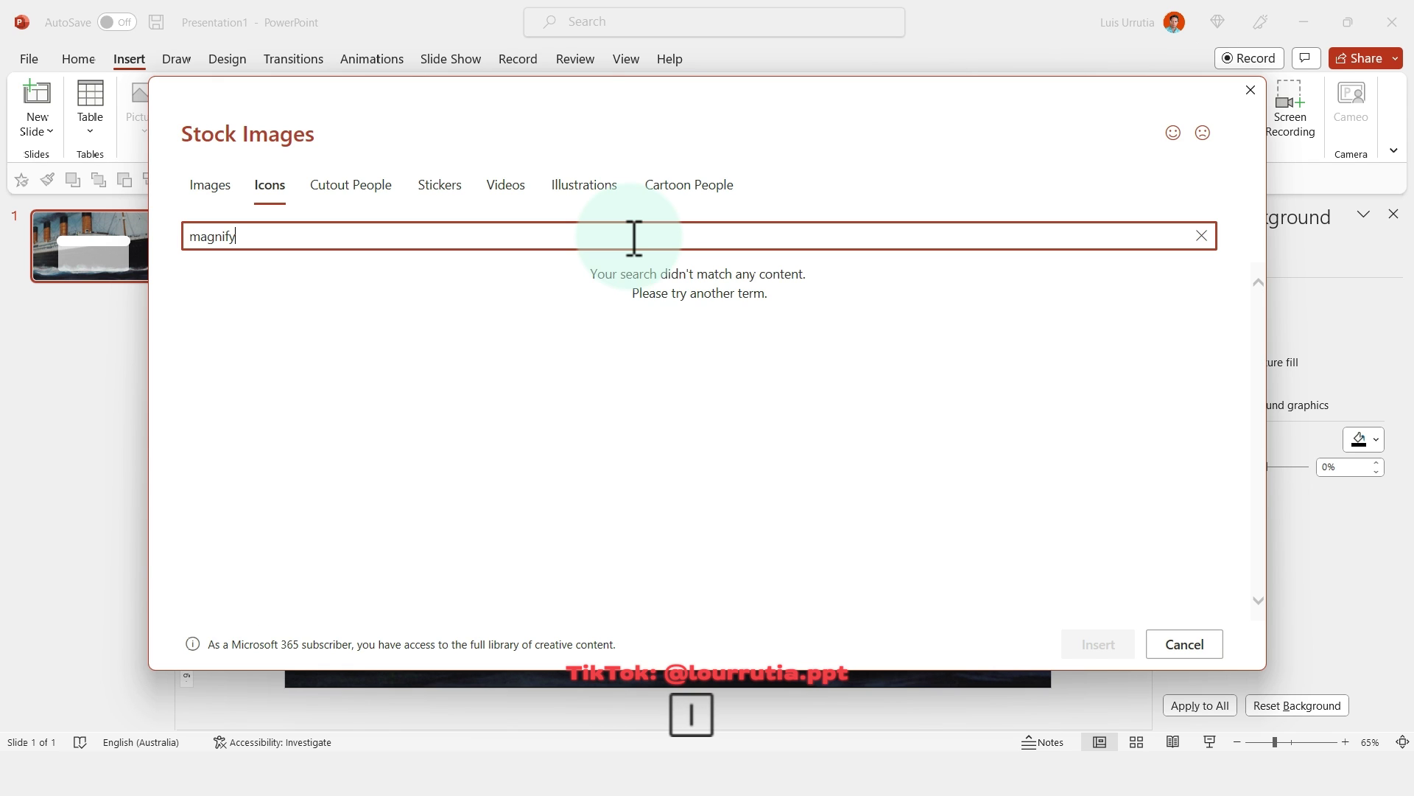
{"action": "type", "text": "ing"}
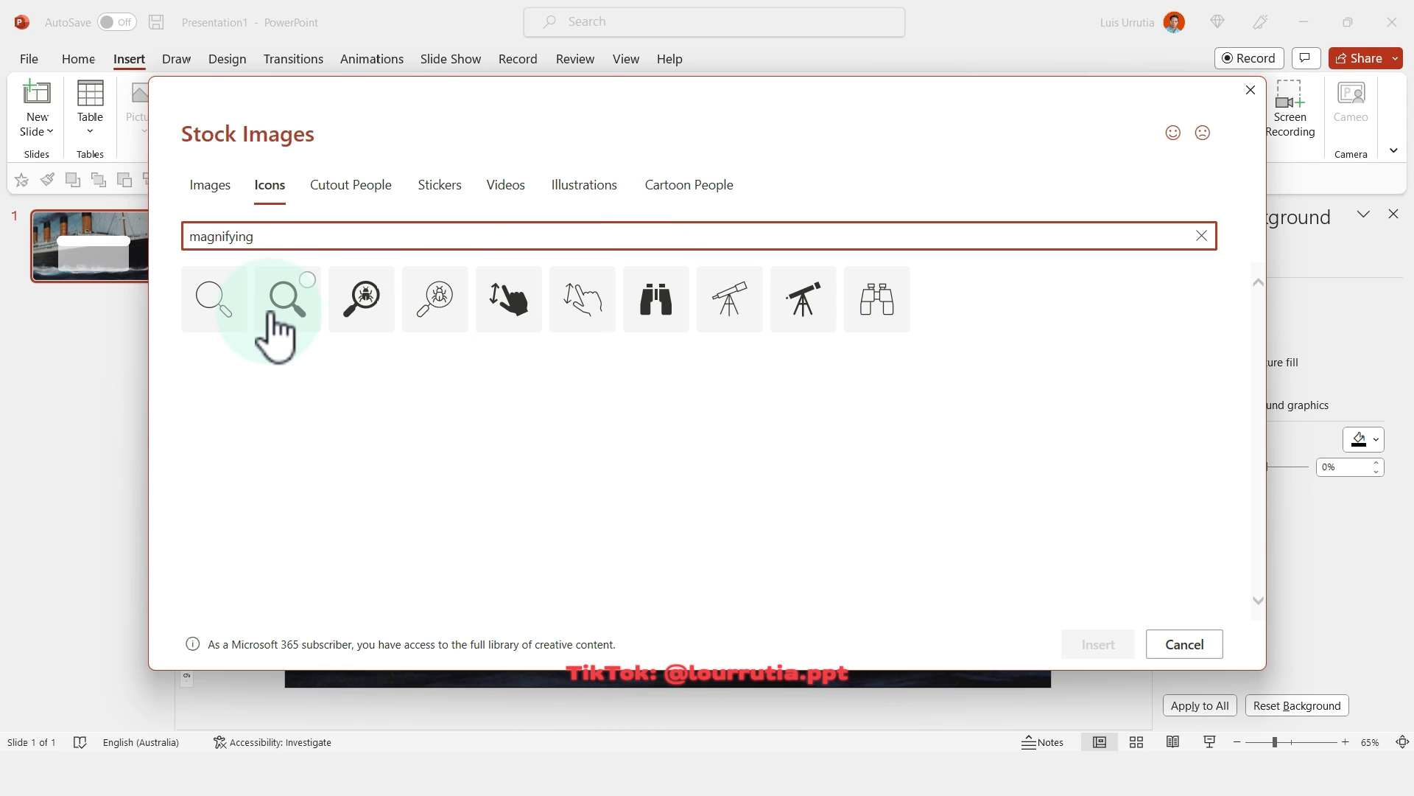
{"action": "left_click", "coordinate": [276, 324]}
{"action": "left_click", "coordinate": [1096, 648]}
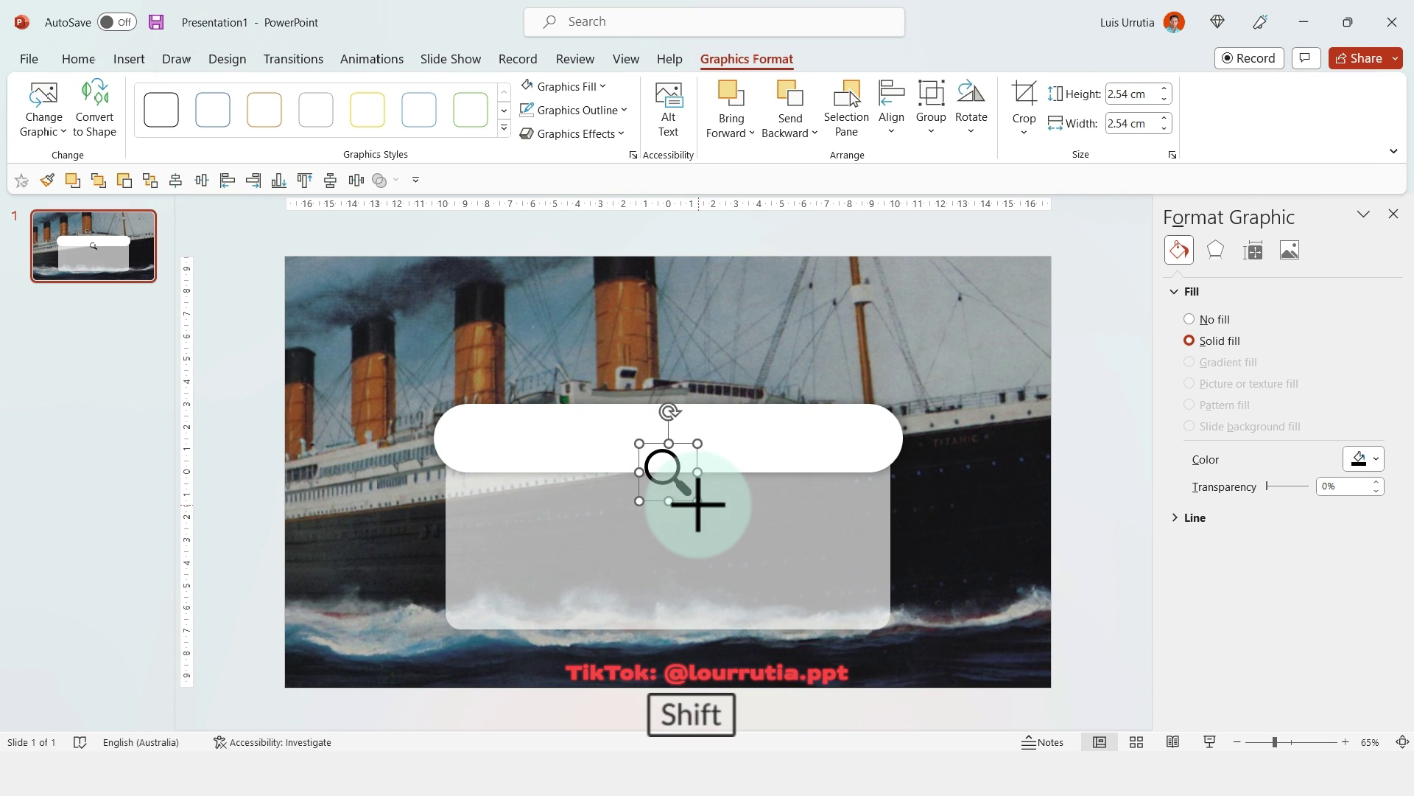
{"action": "left_click_drag", "start_coordinate": [672, 489], "coordinate": [474, 451]}
{"action": "left_click_drag", "start_coordinate": [1277, 742], "coordinate": [1289, 741]}
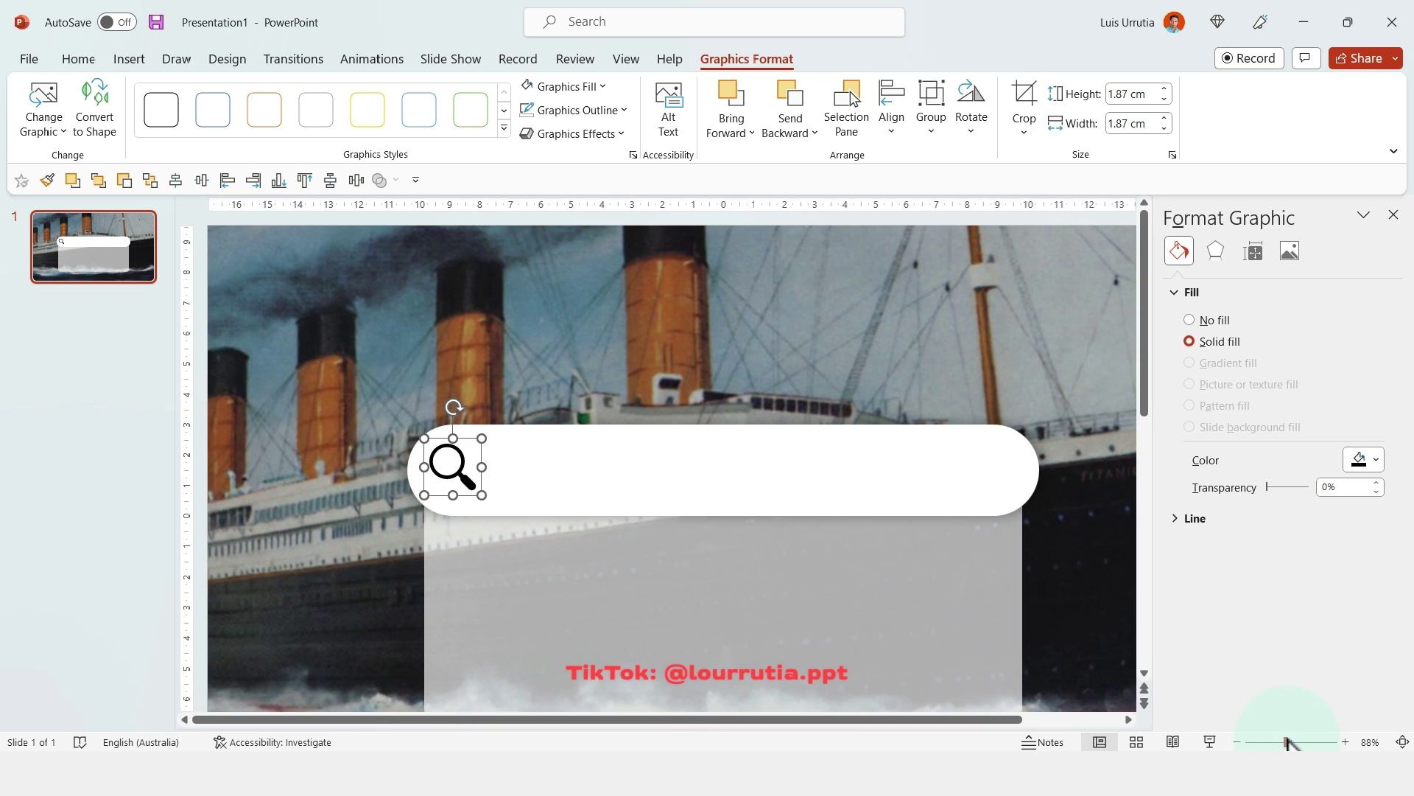
{"action": "scroll", "coordinate": [950, 559], "scroll_direction": "down", "scroll_amount": 2}
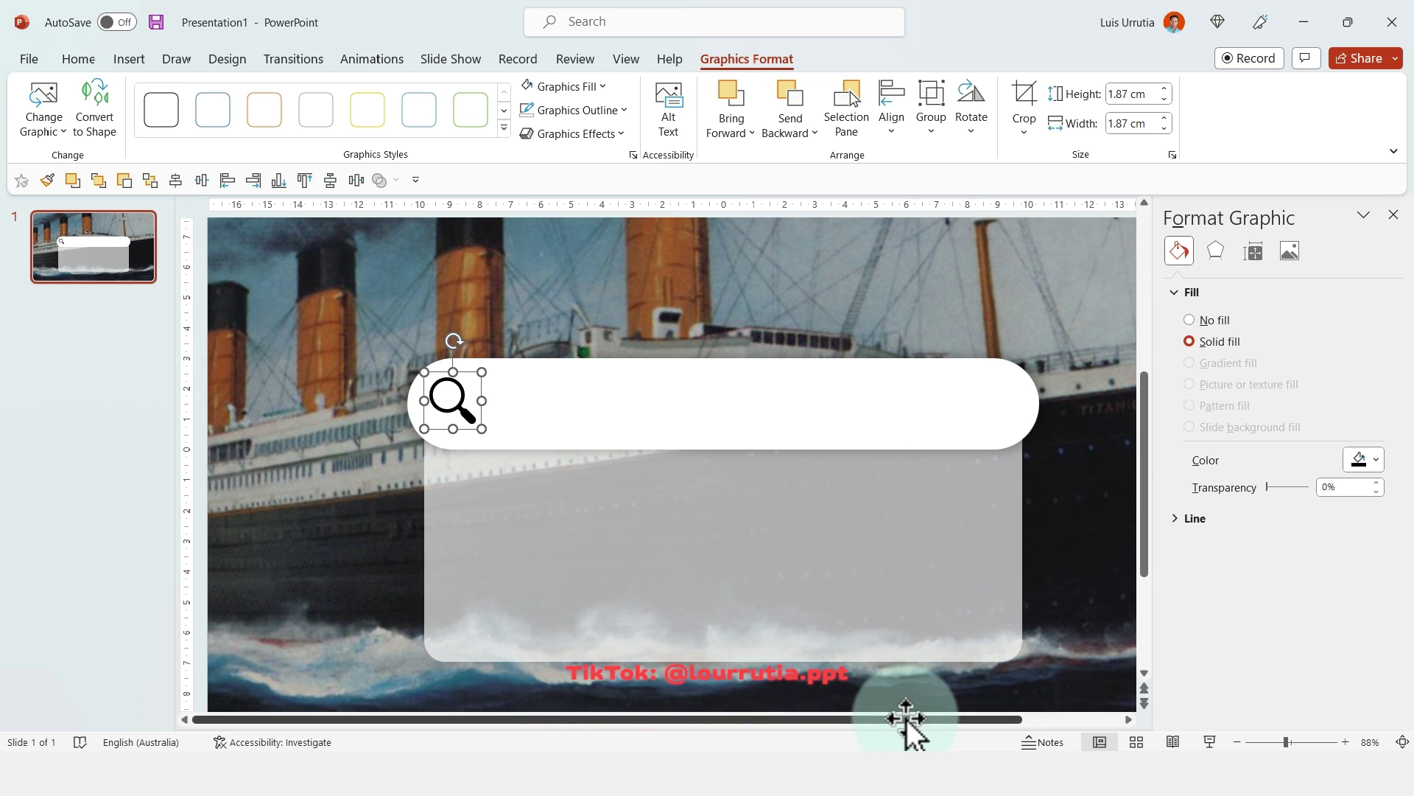
{"action": "scroll", "coordinate": [980, 720], "scroll_direction": "right", "scroll_amount": 2}
Select the grey rounded panel below the search bar.
{"action": "left_click", "coordinate": [410, 643]}
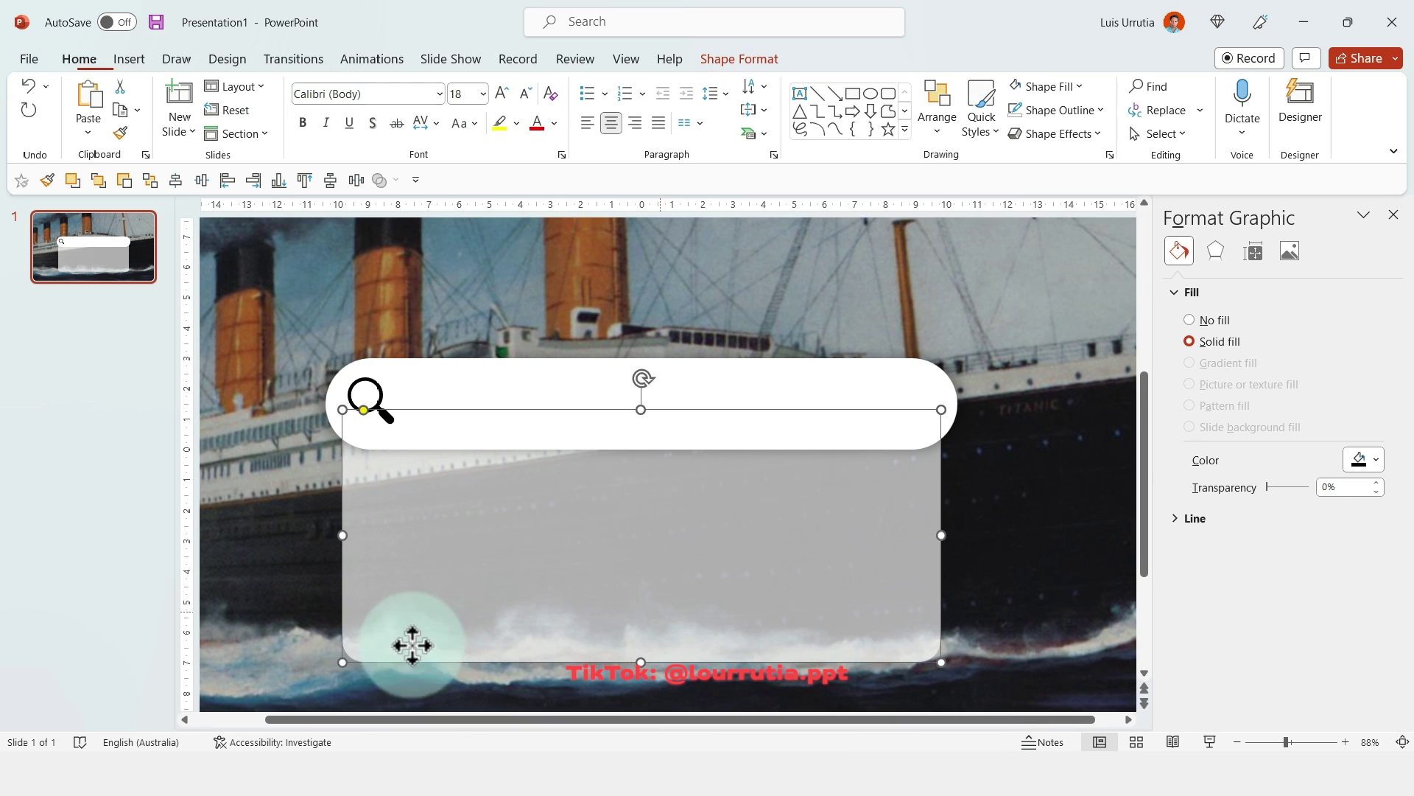
{"action": "left_click", "coordinate": [368, 426]}
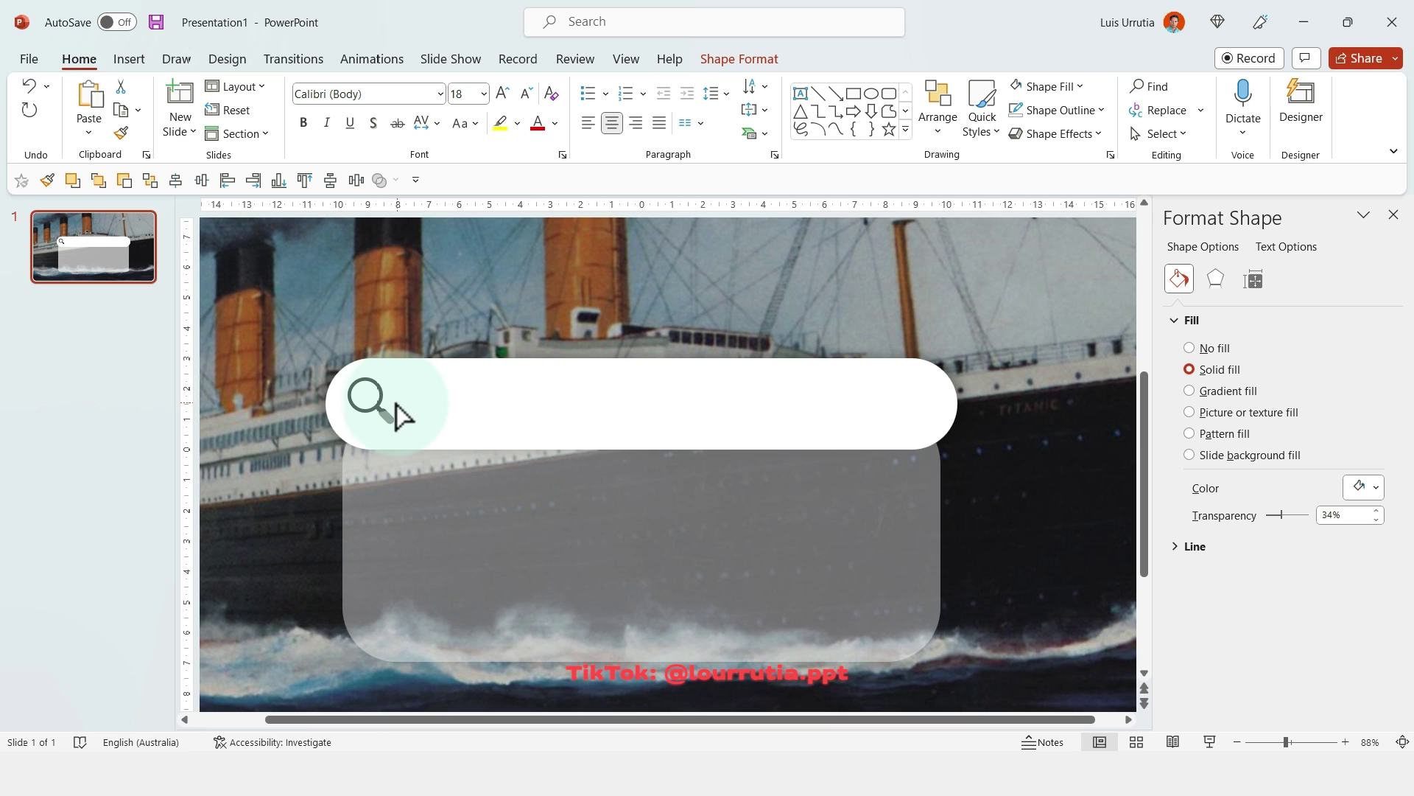
{"action": "left_click", "coordinate": [381, 412]}
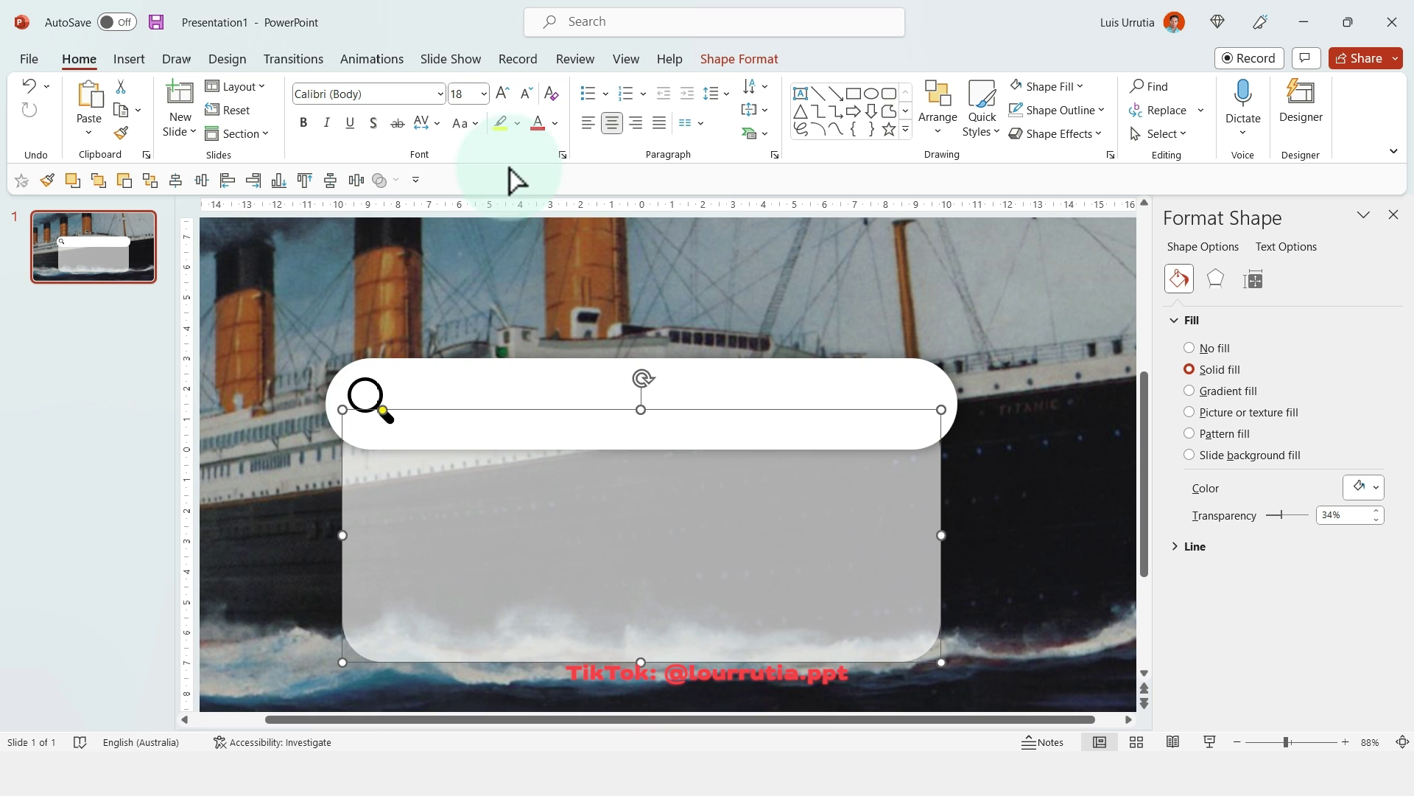
{"action": "left_click", "coordinate": [127, 61]}
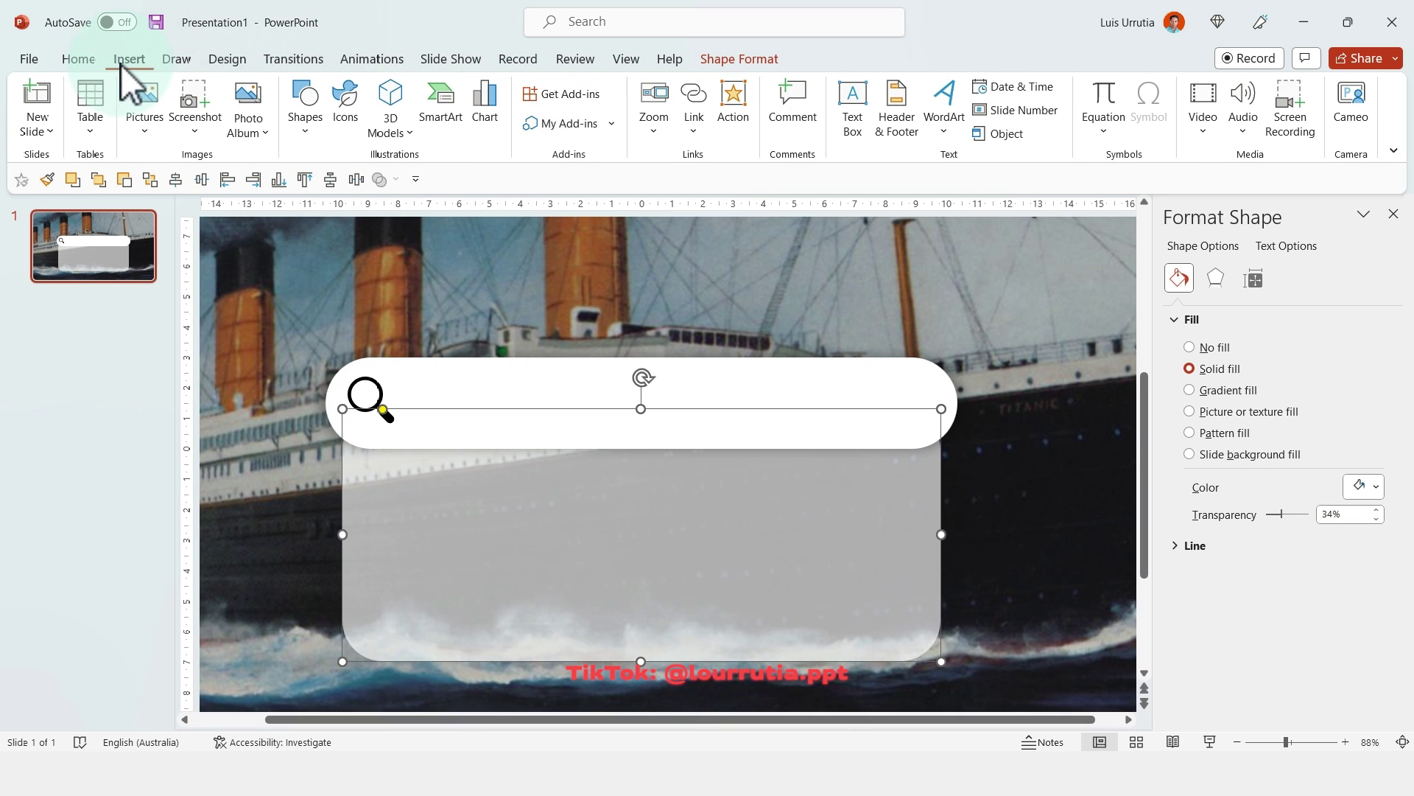
Add a text box reading 'The Titanic' in the search bar, set in 48 pt Gotham.
{"action": "left_click", "coordinate": [859, 104]}
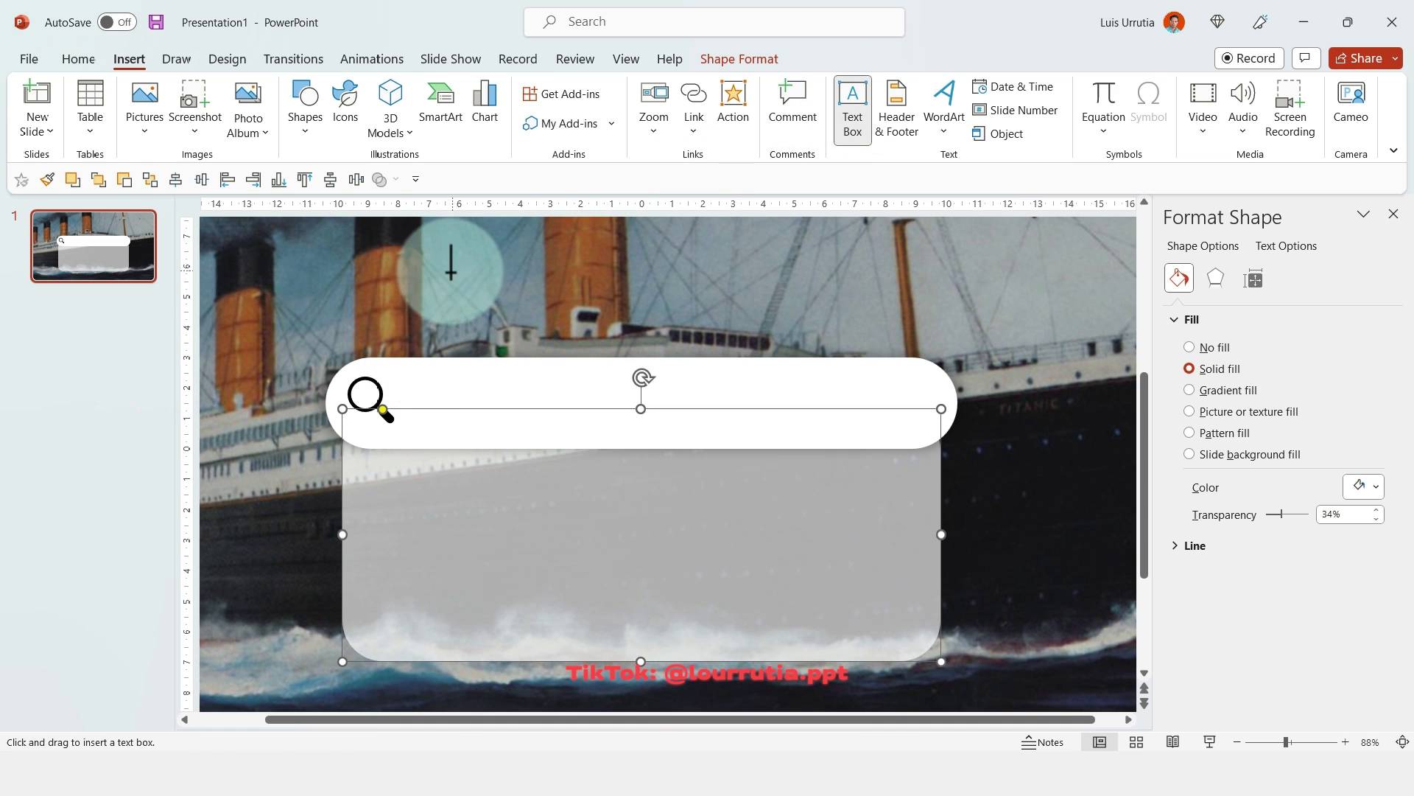
{"action": "left_click_drag", "start_coordinate": [484, 389], "coordinate": [794, 421]}
{"action": "type", "text": "The Titanic"}
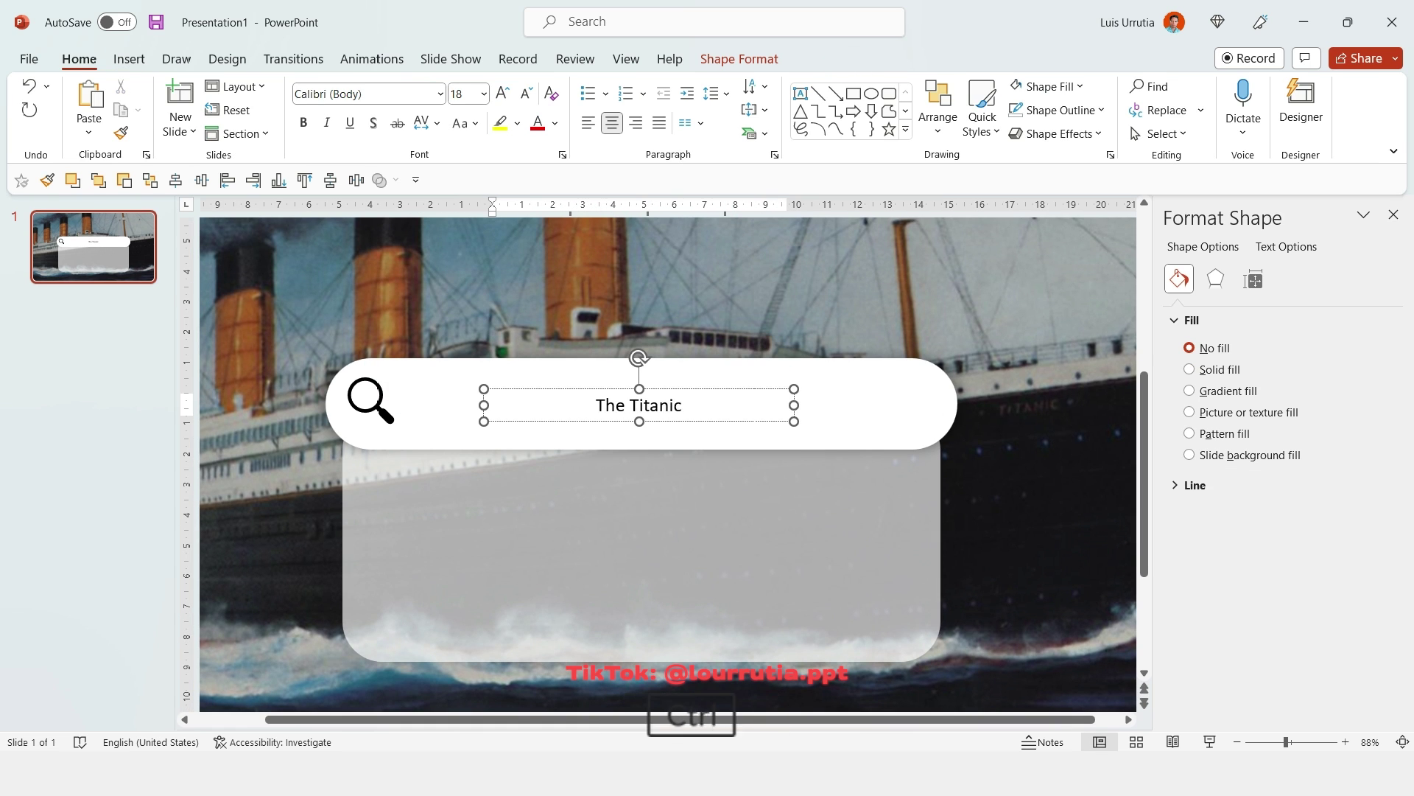
{"action": "key", "text": "ctrl+a"}
{"action": "left_click", "coordinate": [503, 91]}
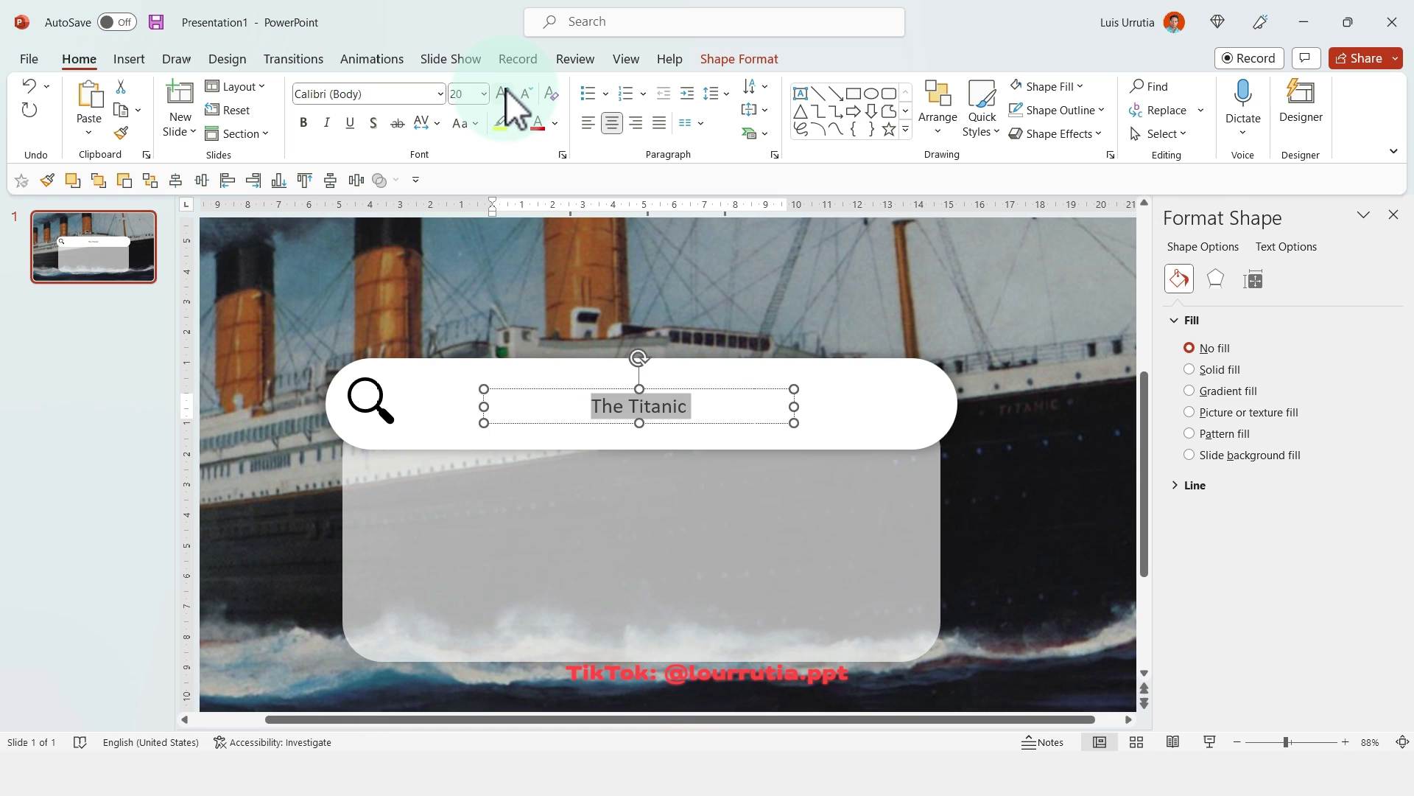
{"action": "left_click", "coordinate": [503, 91]}
{"action": "left_click", "coordinate": [504, 92]}
{"action": "left_click", "coordinate": [504, 92]}
{"action": "left_click", "coordinate": [503, 92]}
{"action": "left_click", "coordinate": [503, 91]}
{"action": "left_click", "coordinate": [503, 91]}
{"action": "left_click_drag", "start_coordinate": [766, 386], "coordinate": [764, 369]}
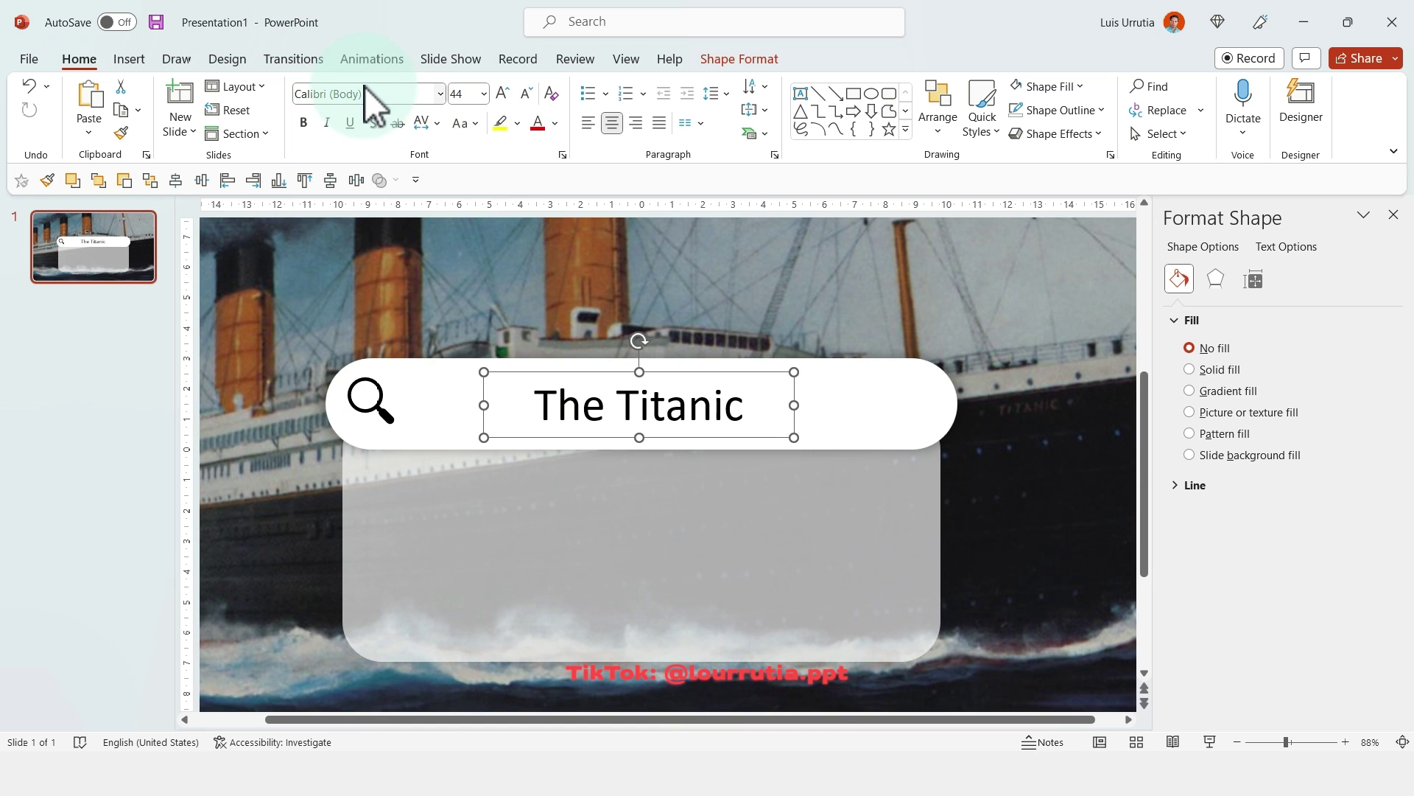
{"action": "left_click", "coordinate": [382, 94]}
{"action": "type", "text": "Gotham"}
{"action": "key", "text": "Return"}
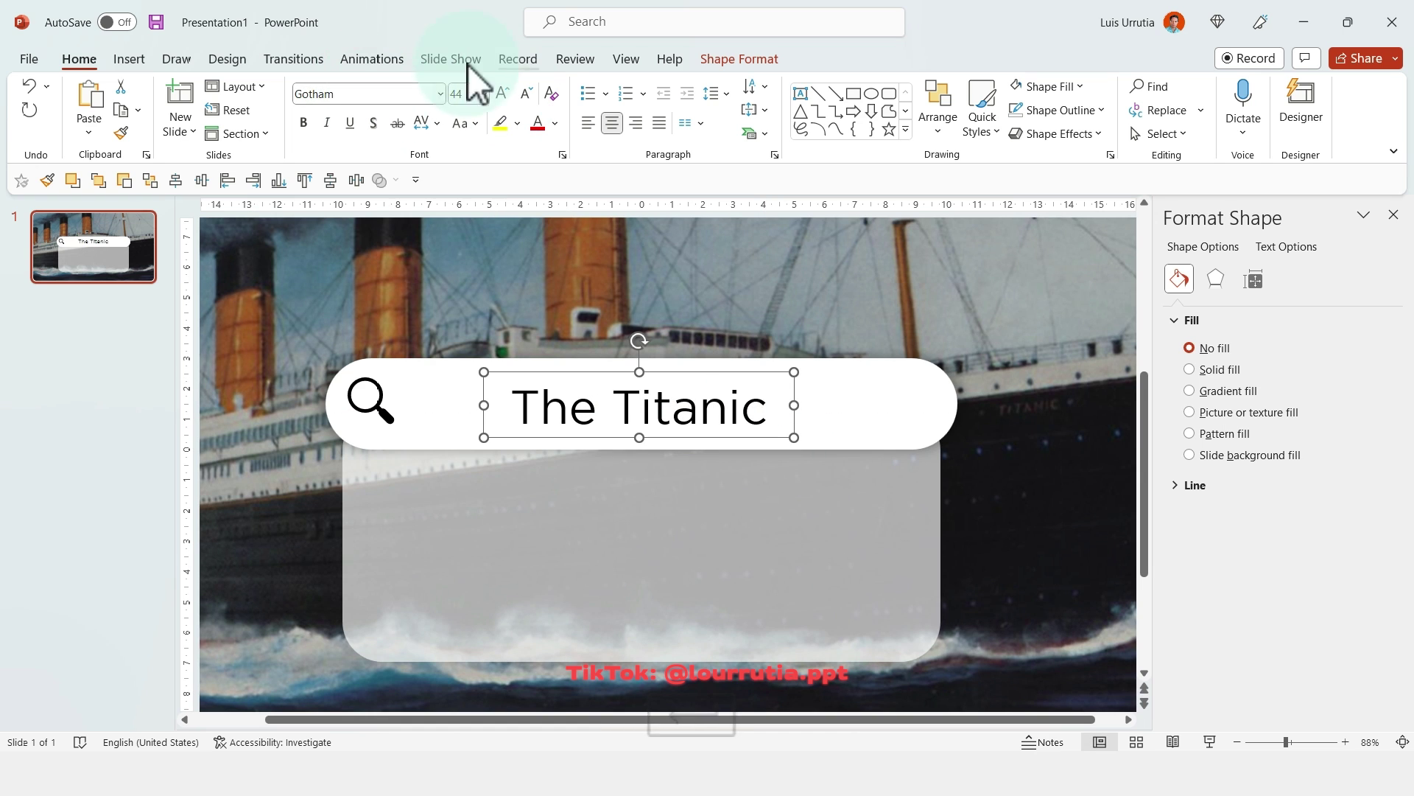
{"action": "left_click", "coordinate": [503, 91]}
Place a copy of the title below on the grey panel, reduced to 28 pt.
{"action": "left_click_drag", "start_coordinate": [698, 372], "coordinate": [700, 448]}
{"action": "left_click", "coordinate": [528, 91]}
{"action": "left_click", "coordinate": [528, 91]}
{"action": "left_click", "coordinate": [528, 92]}
{"action": "left_click", "coordinate": [527, 91]}
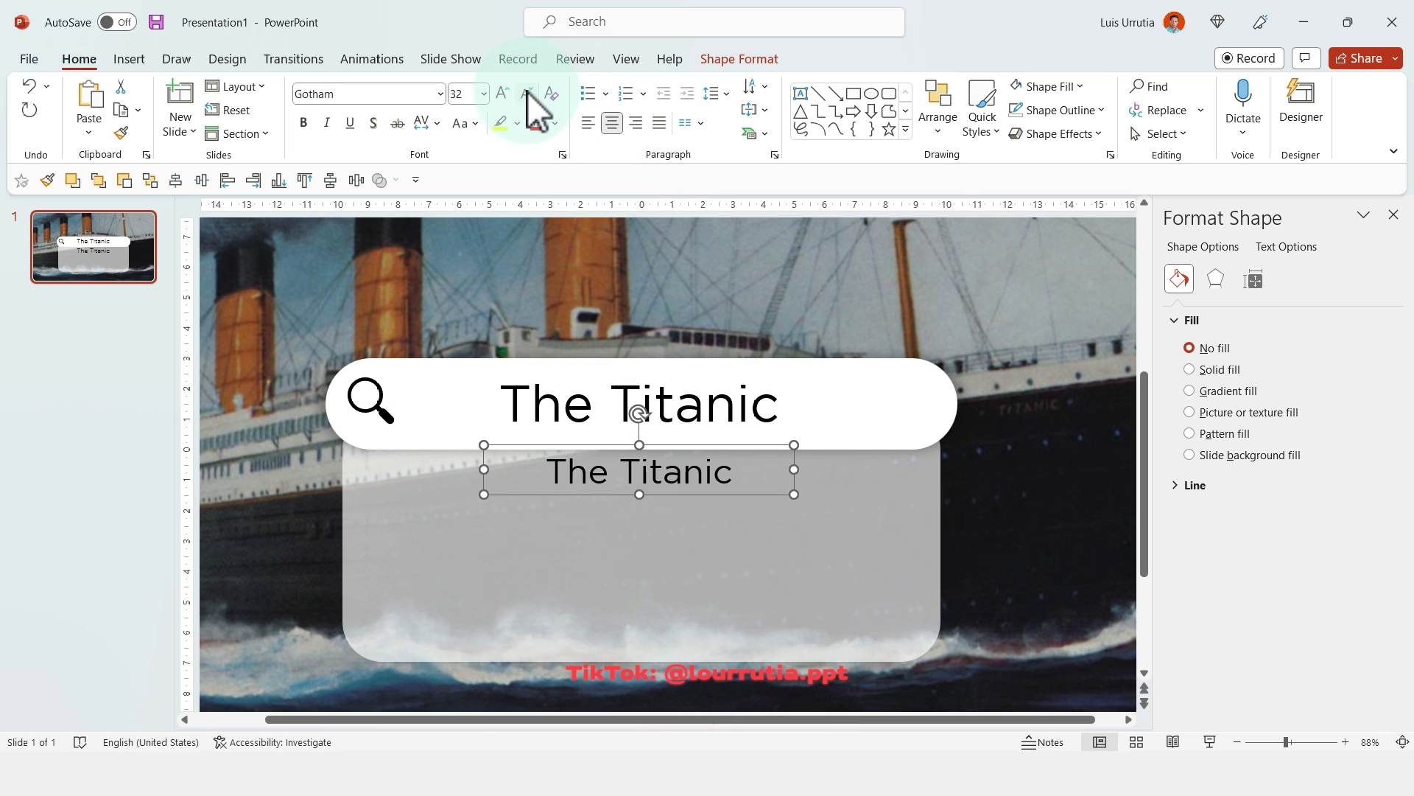
{"action": "left_click", "coordinate": [527, 91]}
Turn the copied box into the one-line fact 'There were 2,240 passengers aboard'.
{"action": "key", "text": "Down"}
{"action": "left_click", "coordinate": [676, 495]}
{"action": "key", "text": "ctrl+a"}
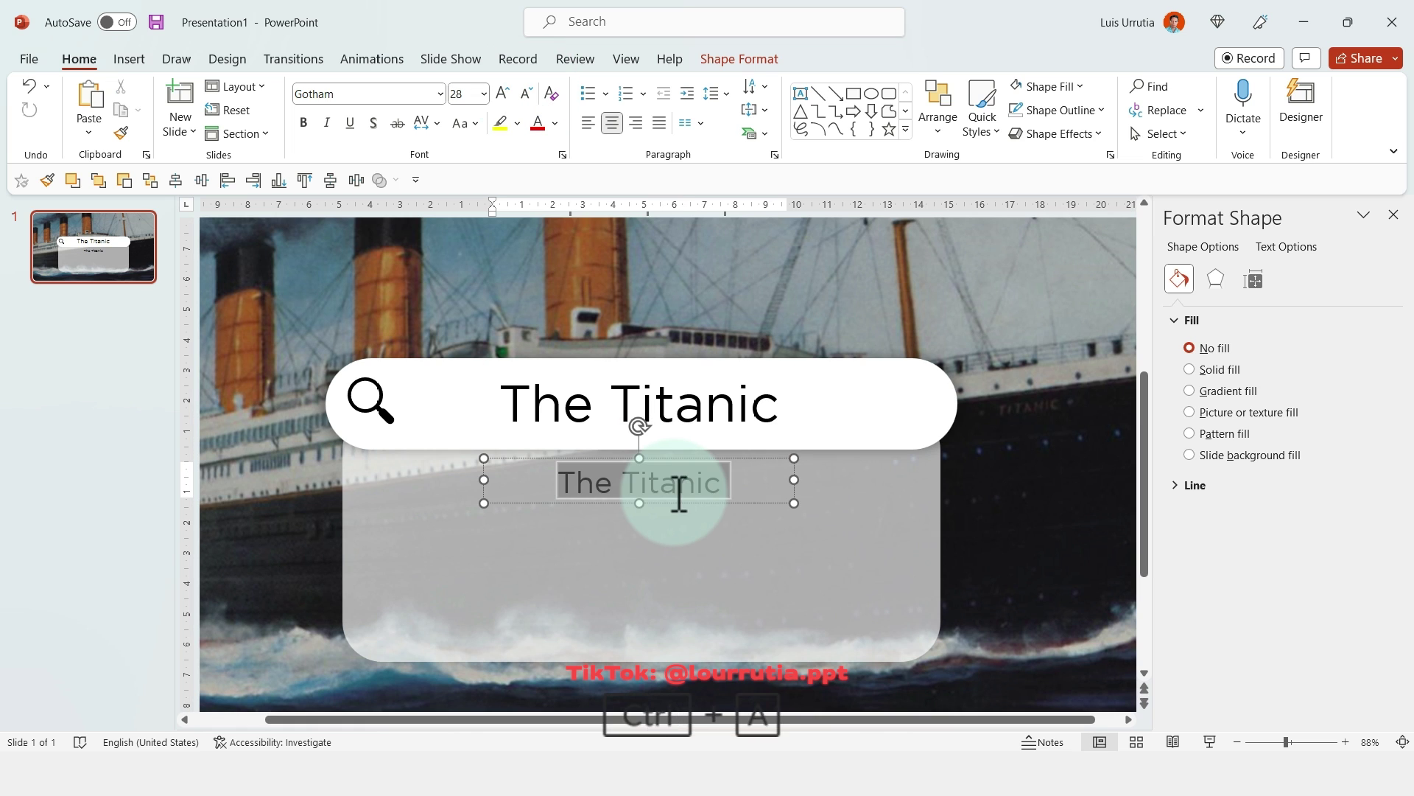
{"action": "type", "text": "There "}
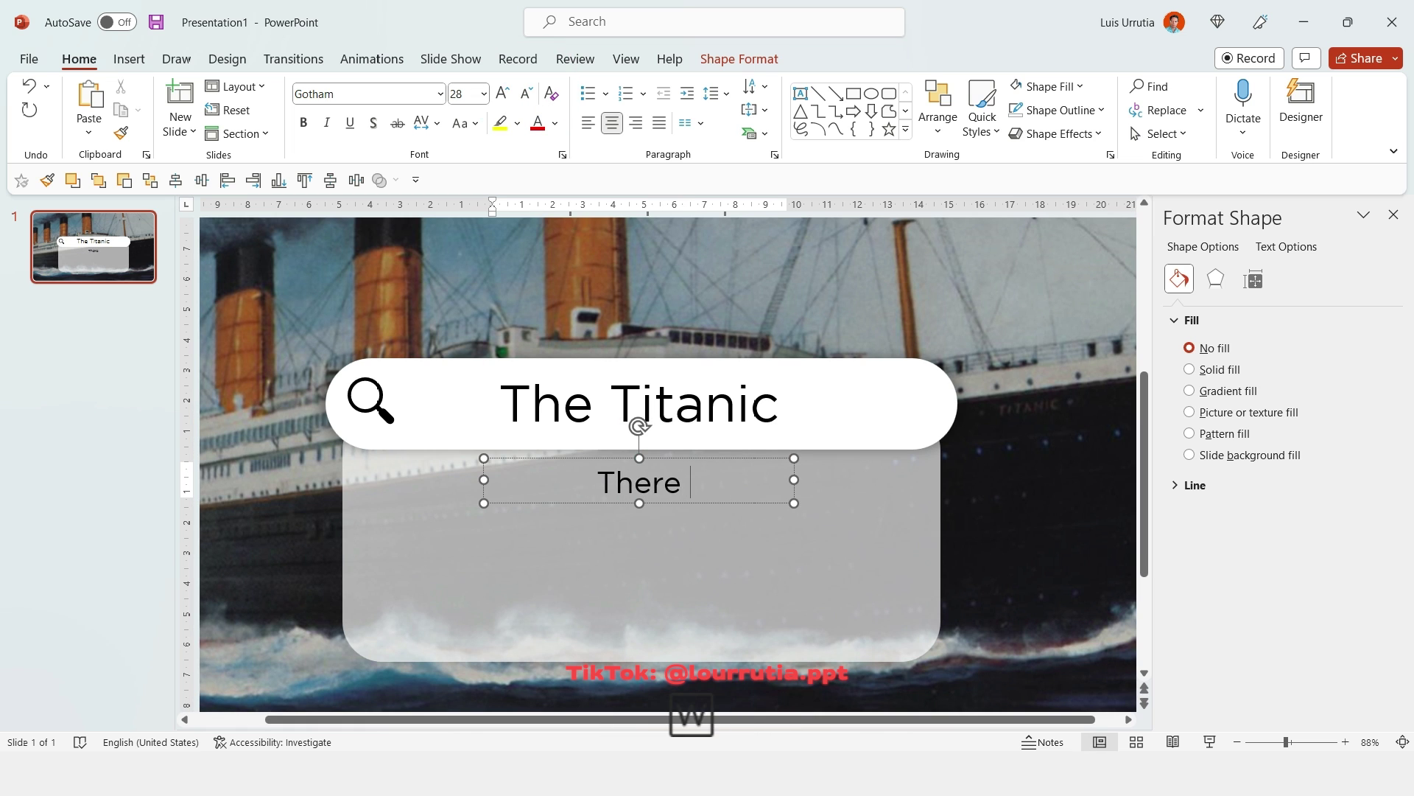
{"action": "type", "text": "were 2,2"}
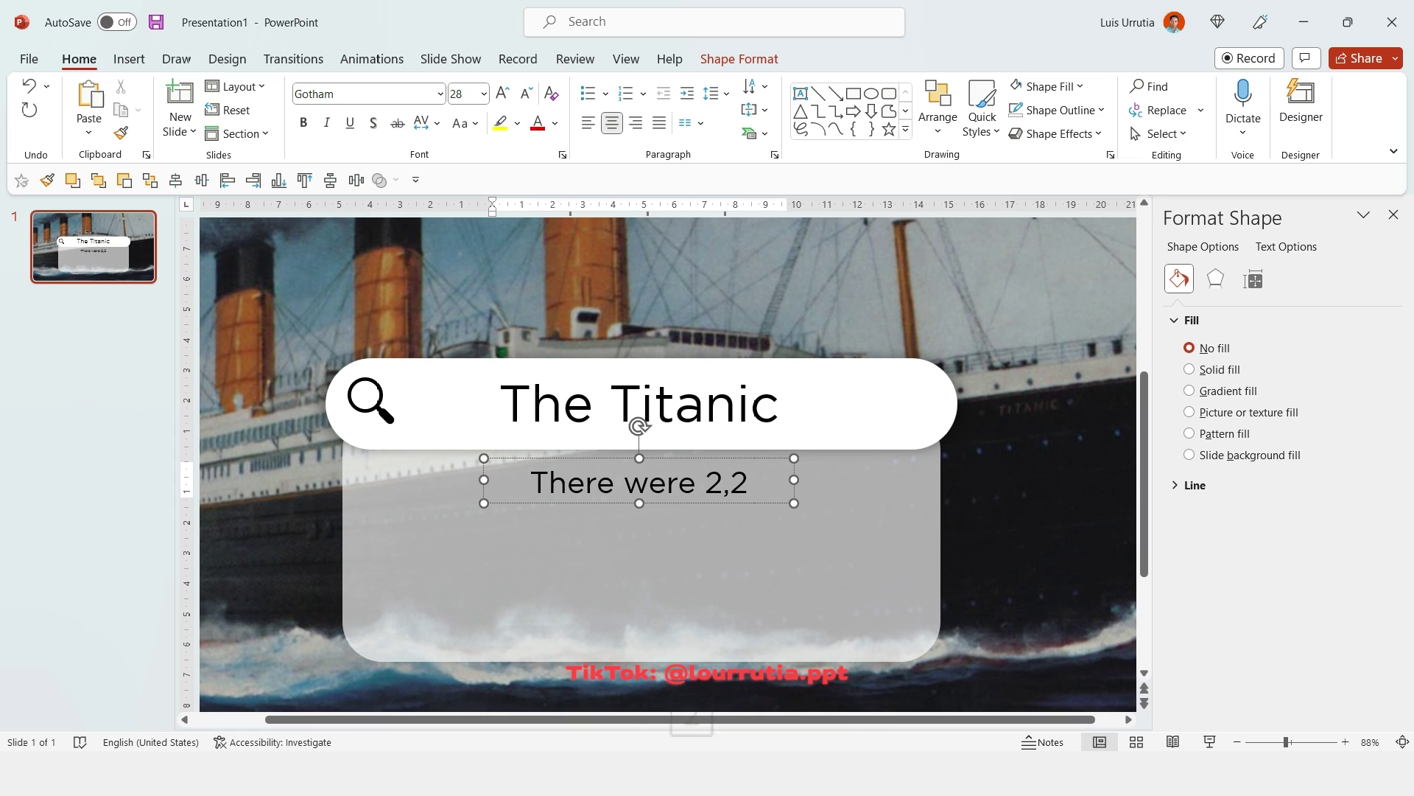
{"action": "type", "text": "40 pass"}
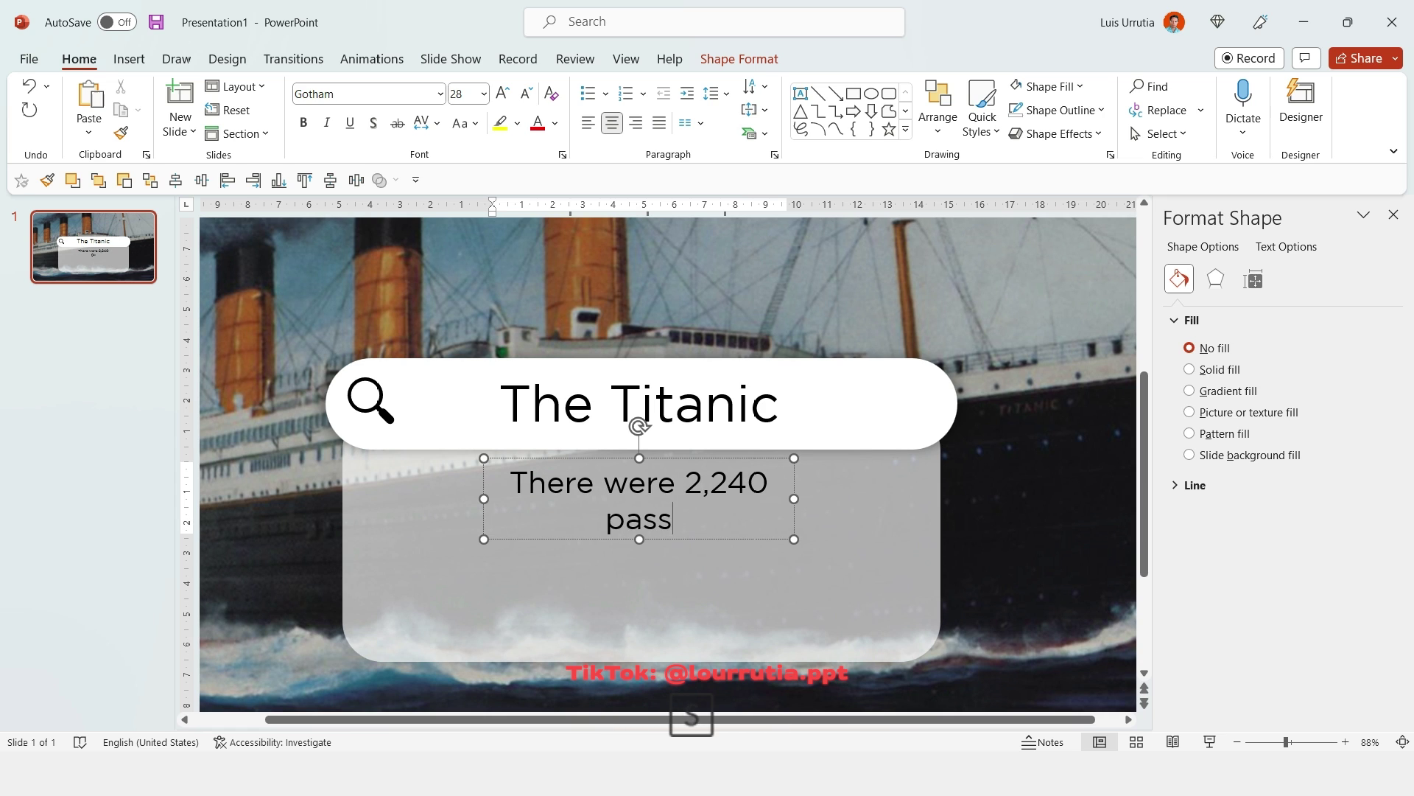
{"action": "type", "text": "engers aboard"}
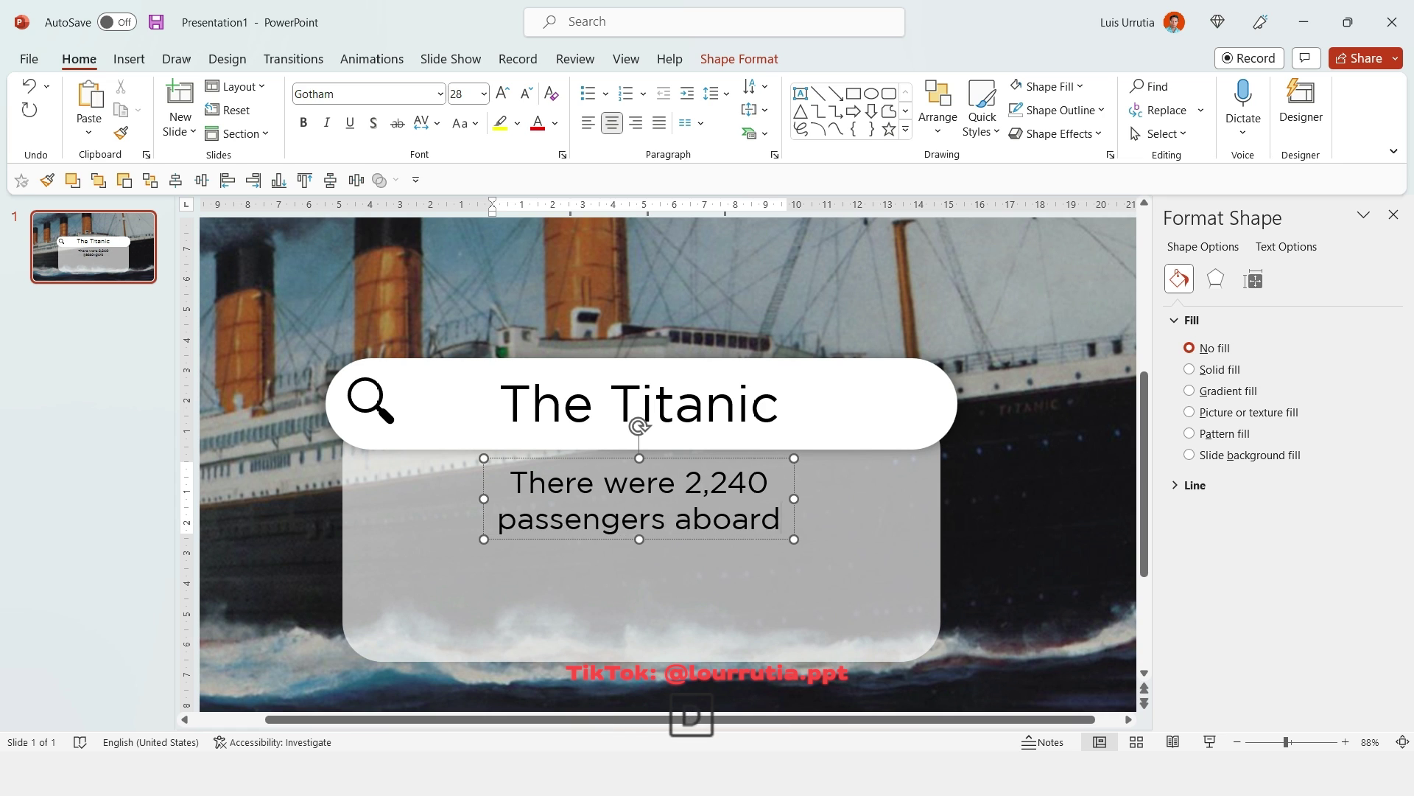
{"action": "left_click_drag", "start_coordinate": [791, 501], "coordinate": [931, 474]}
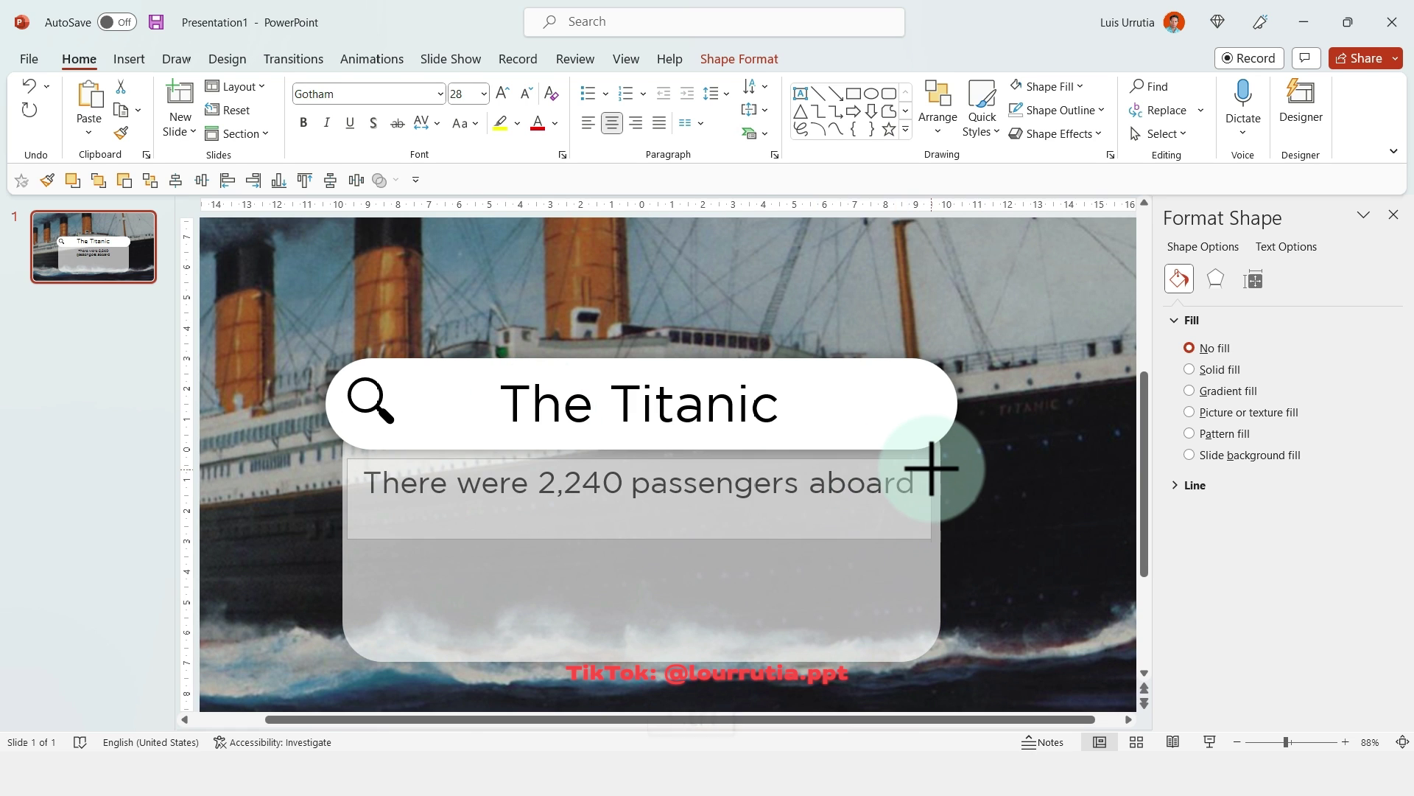
{"action": "left_click", "coordinate": [525, 94]}
{"action": "left_click", "coordinate": [525, 93]}
{"action": "left_click", "coordinate": [503, 94]}
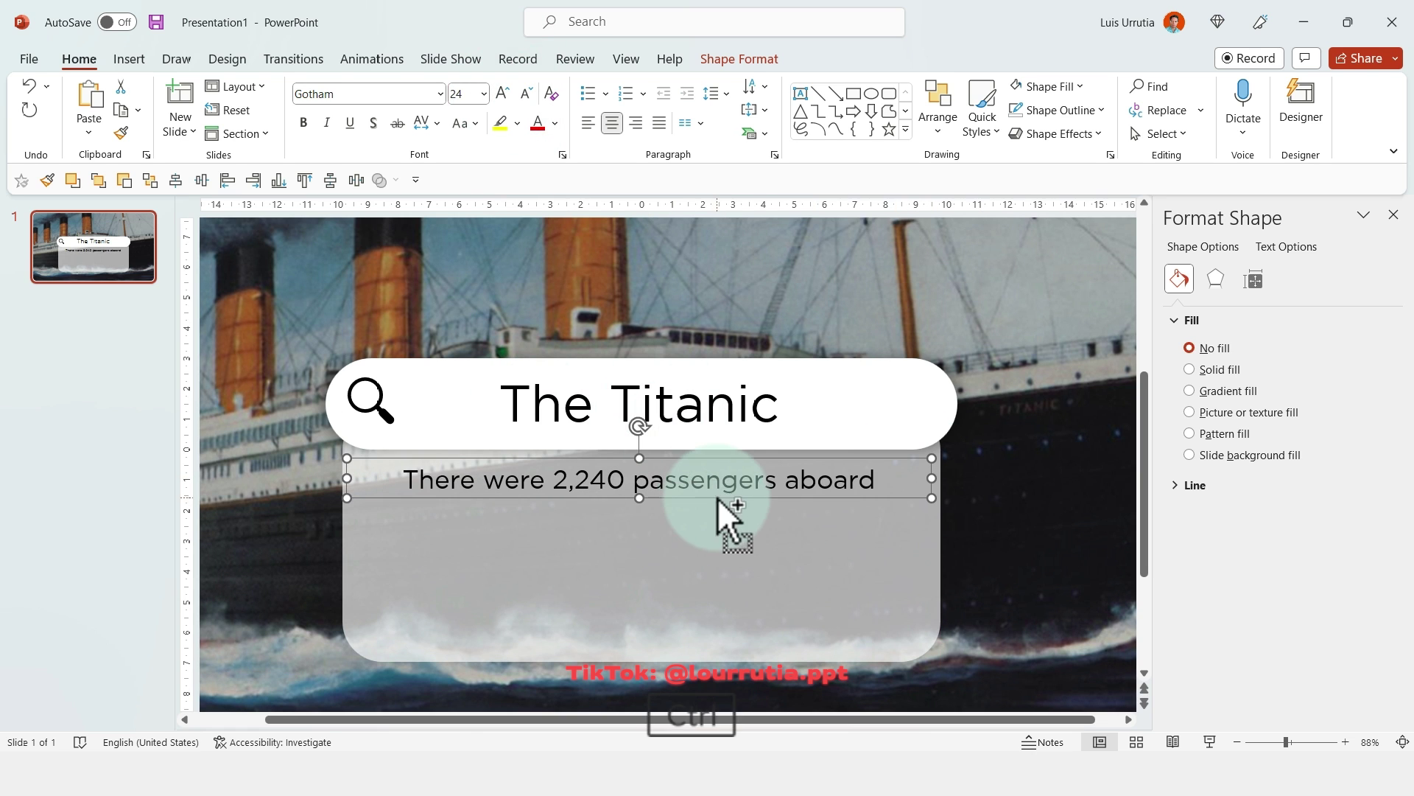
Add the fact lines 'It sank on April 15, 1912' and 'Its length was 269m' below it.
{"action": "left_click_drag", "start_coordinate": [717, 497], "coordinate": [723, 545]}
{"action": "left_click", "coordinate": [627, 521]}
{"action": "key", "text": "ctrl+a"}
{"action": "key", "text": "BackSpace"}
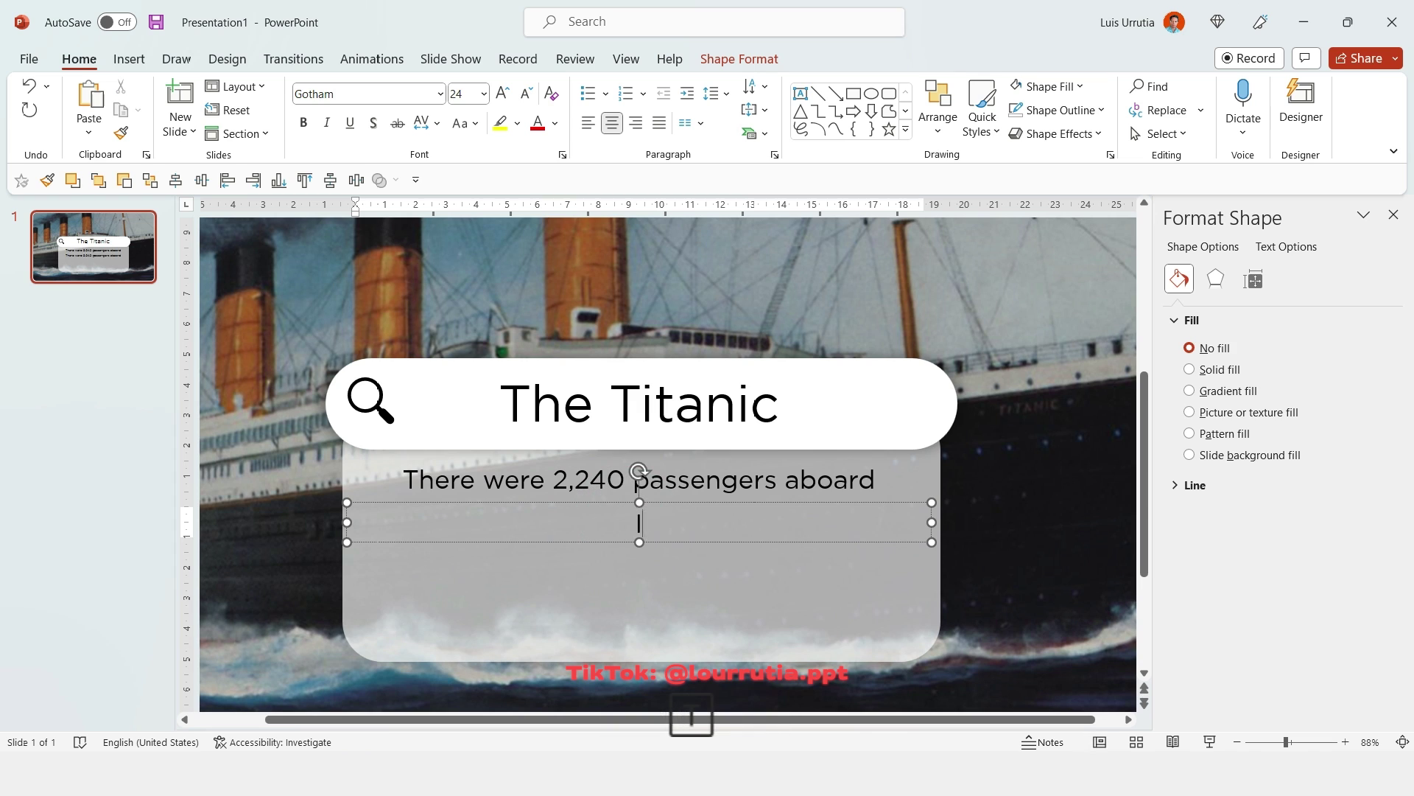
{"action": "type", "text": "It sank on A"}
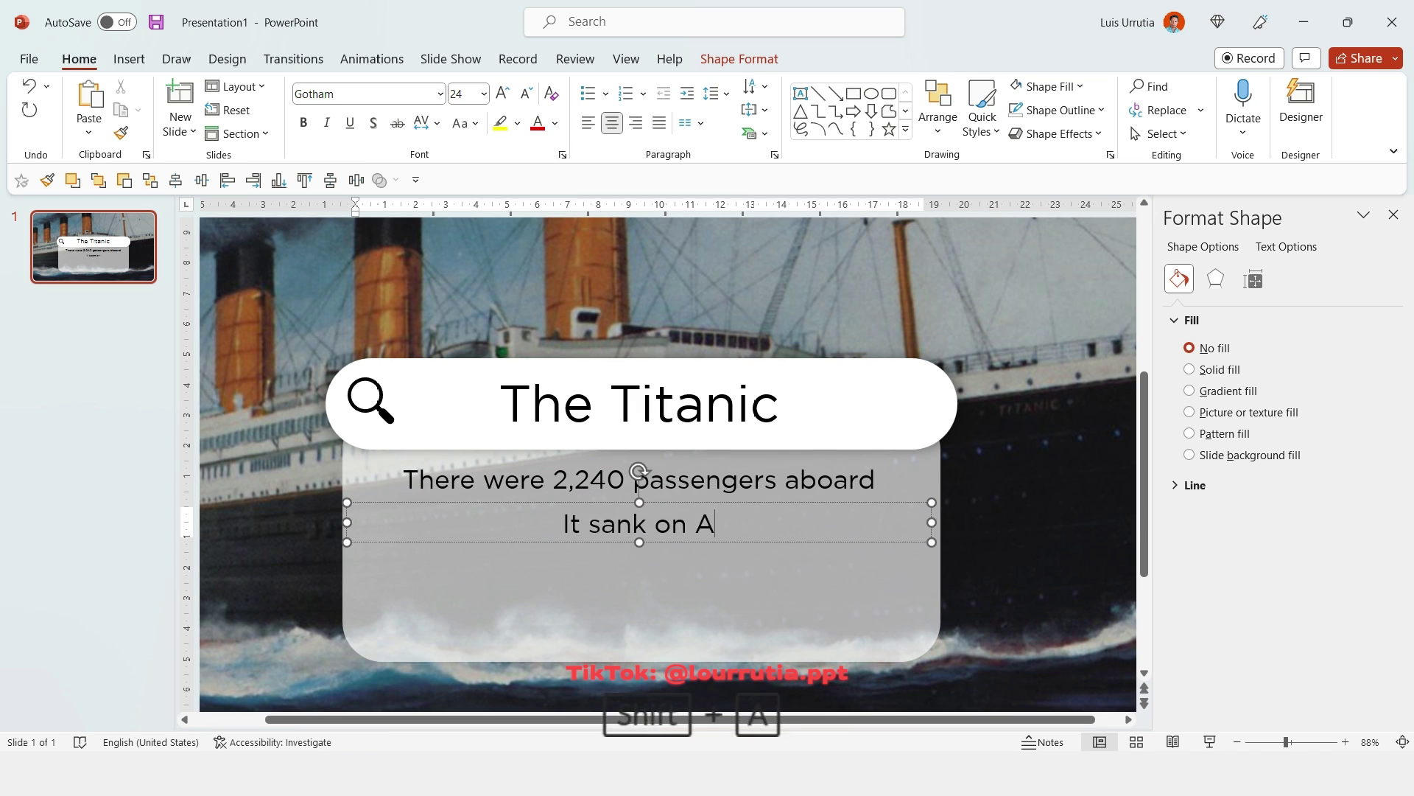
{"action": "type", "text": "pril 15, "}
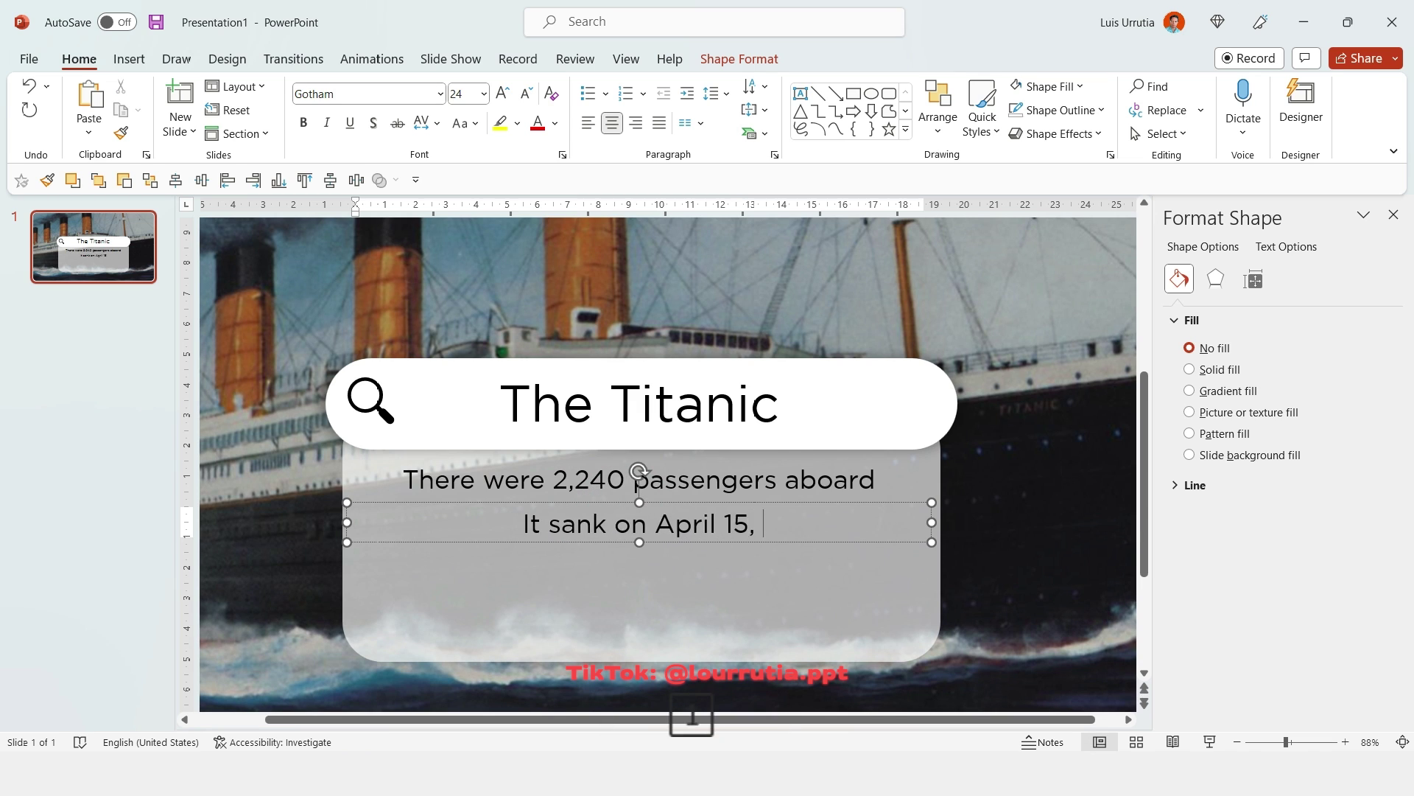
{"action": "type", "text": "1912"}
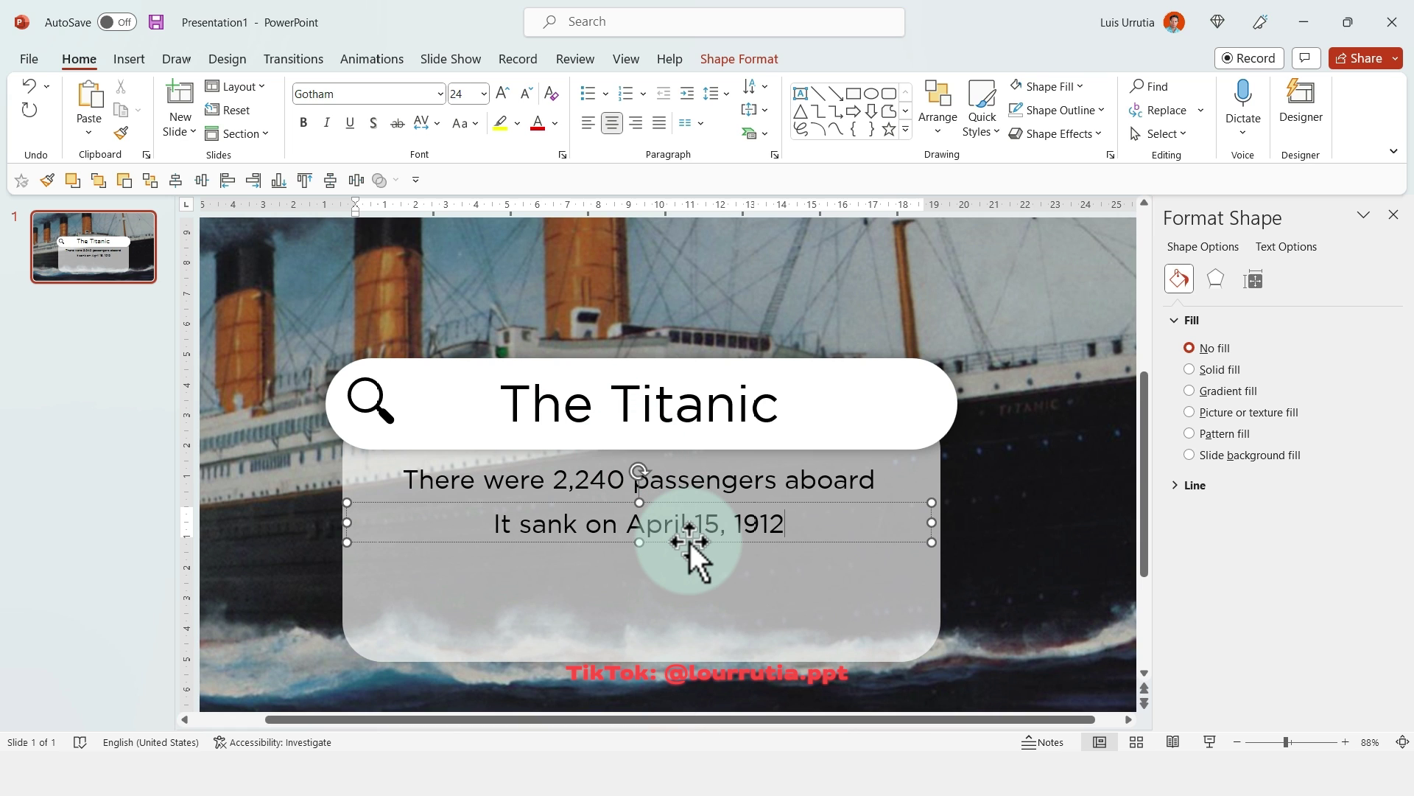
{"action": "left_click_drag", "start_coordinate": [689, 542], "coordinate": [700, 585]}
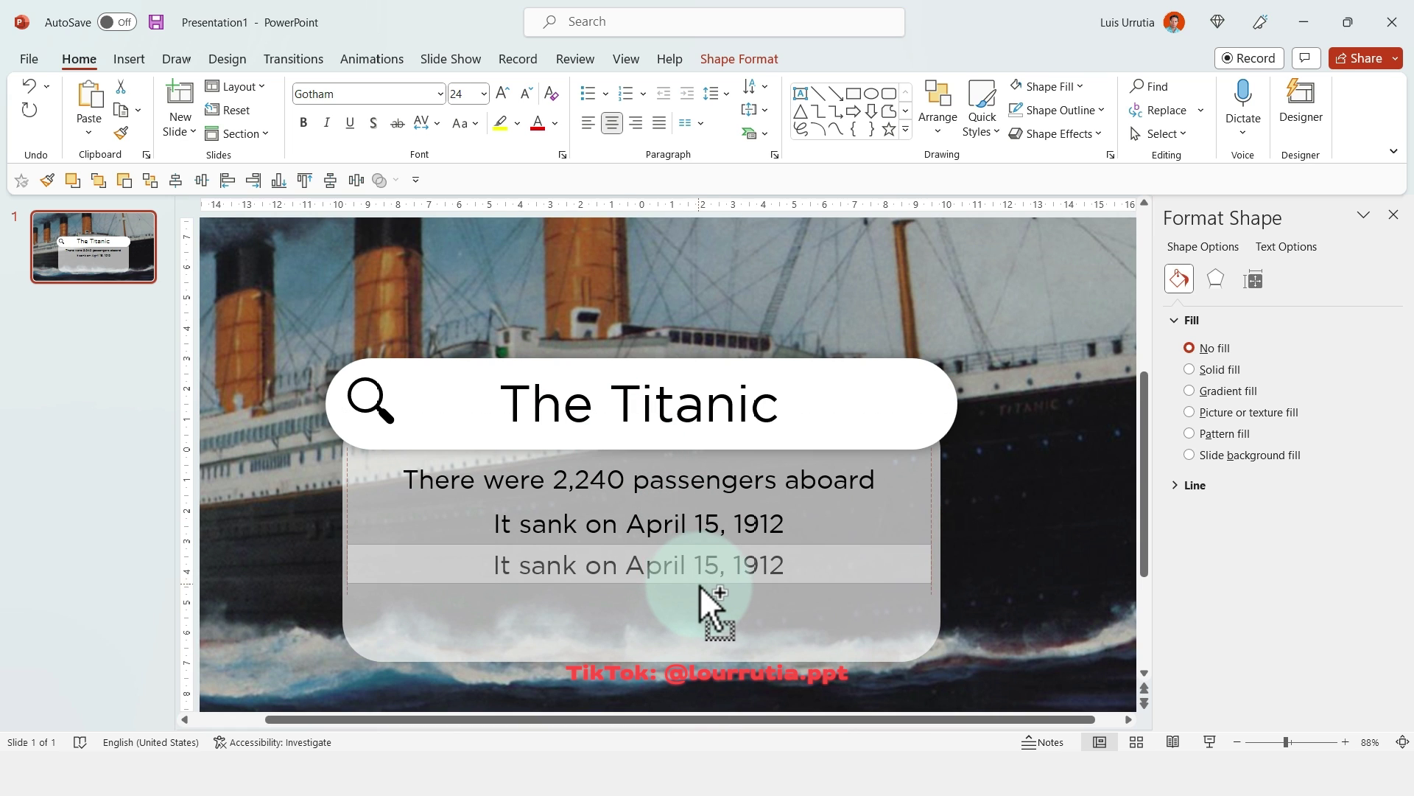
{"action": "triple_click", "coordinate": [702, 577]}
{"action": "type", "text": "It"}
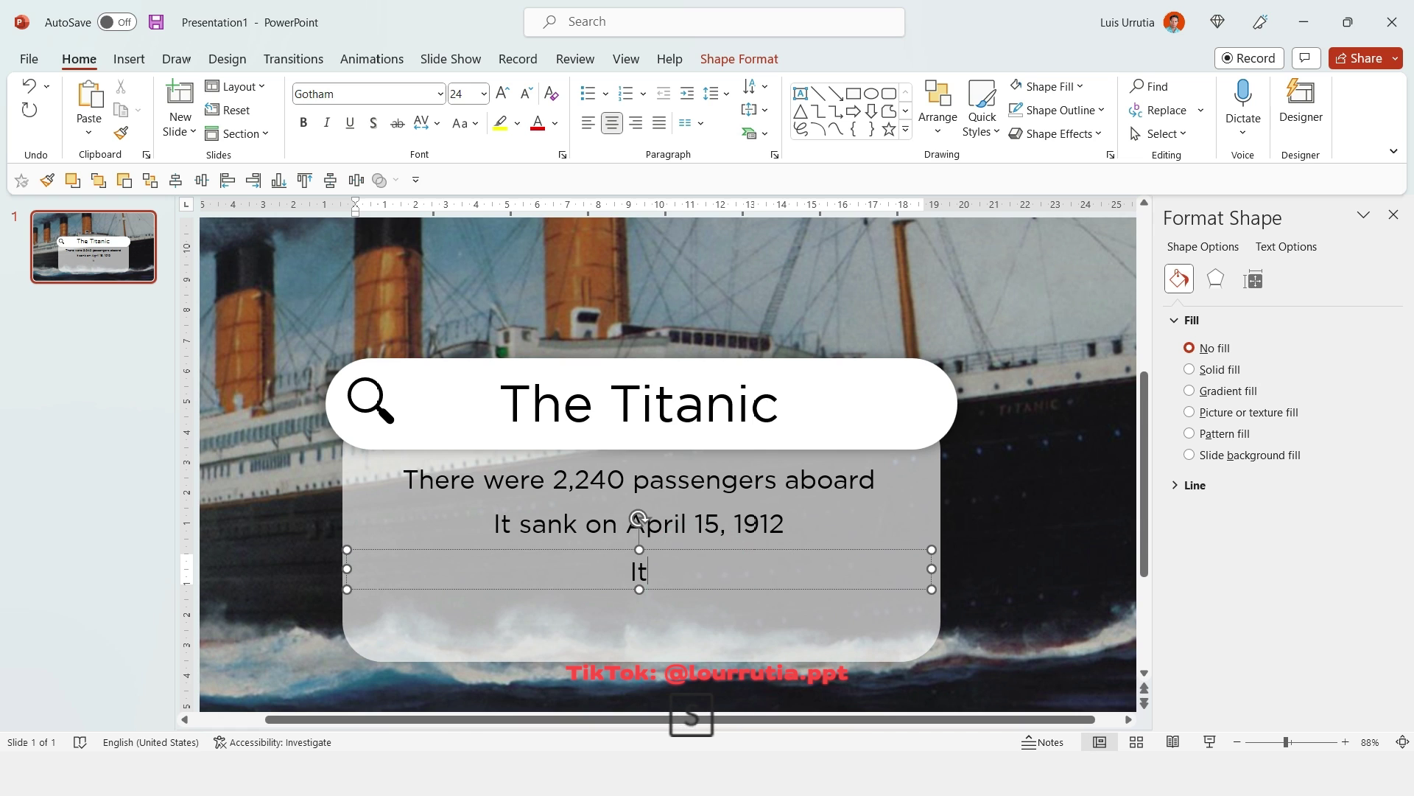
{"action": "type", "text": "s length"}
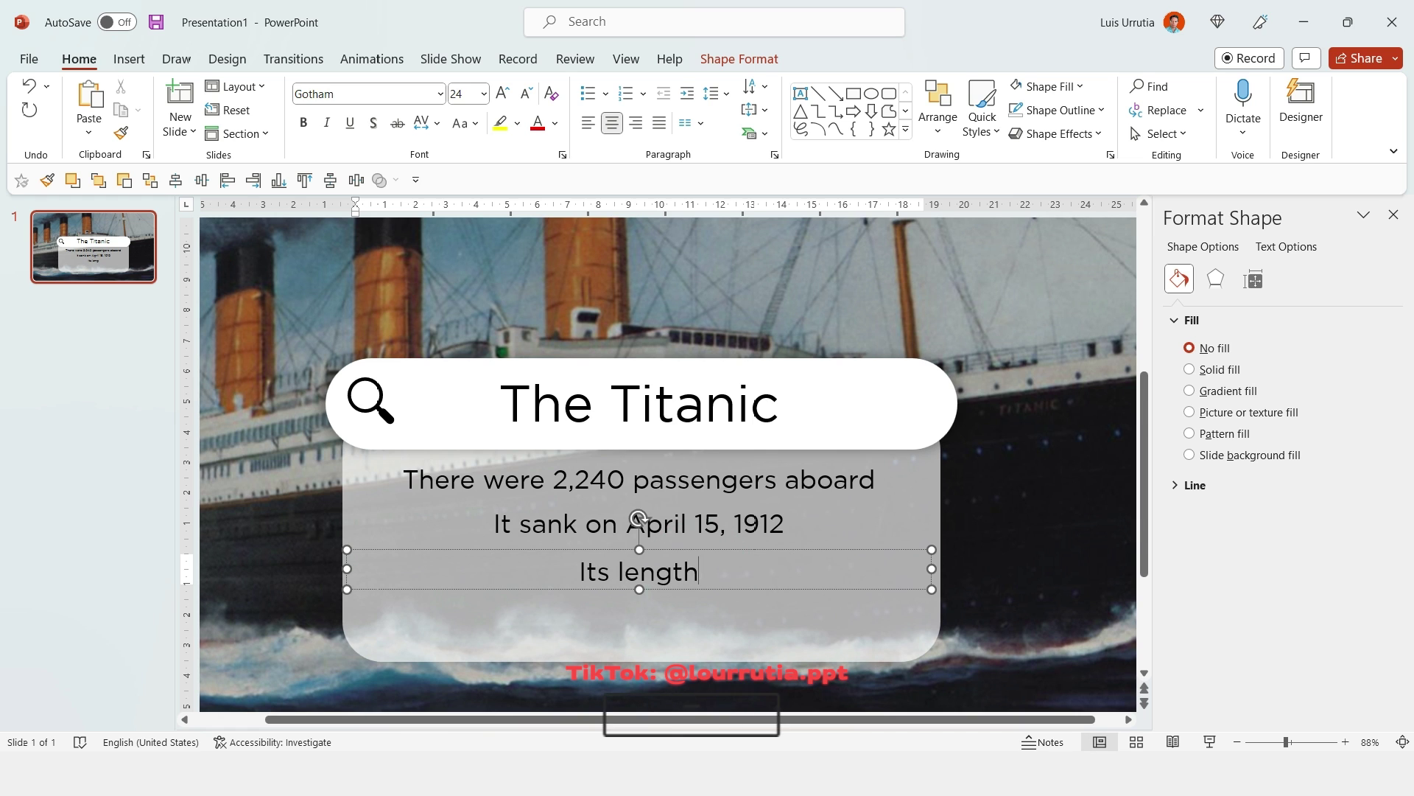
{"action": "type", "text": " was 269"}
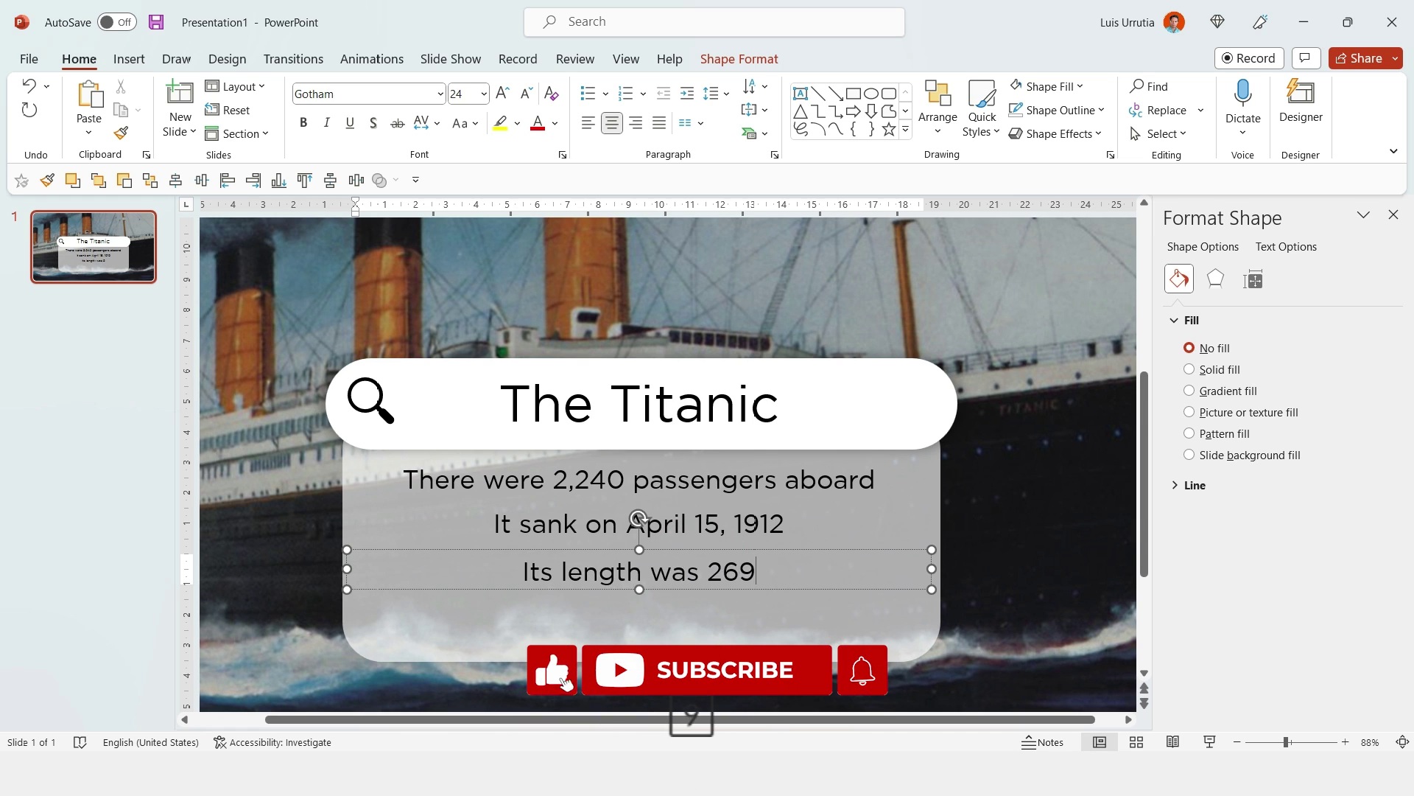
{"action": "type", "text": "m"}
Add a fourth line reading 'Remains in the North Atlantic Ocean' beneath them.
{"action": "left_click_drag", "start_coordinate": [836, 543], "coordinate": [855, 606]}
{"action": "left_click", "coordinate": [696, 613]}
{"action": "key", "text": "ctrl+a"}
{"action": "type", "text": "Remai"}
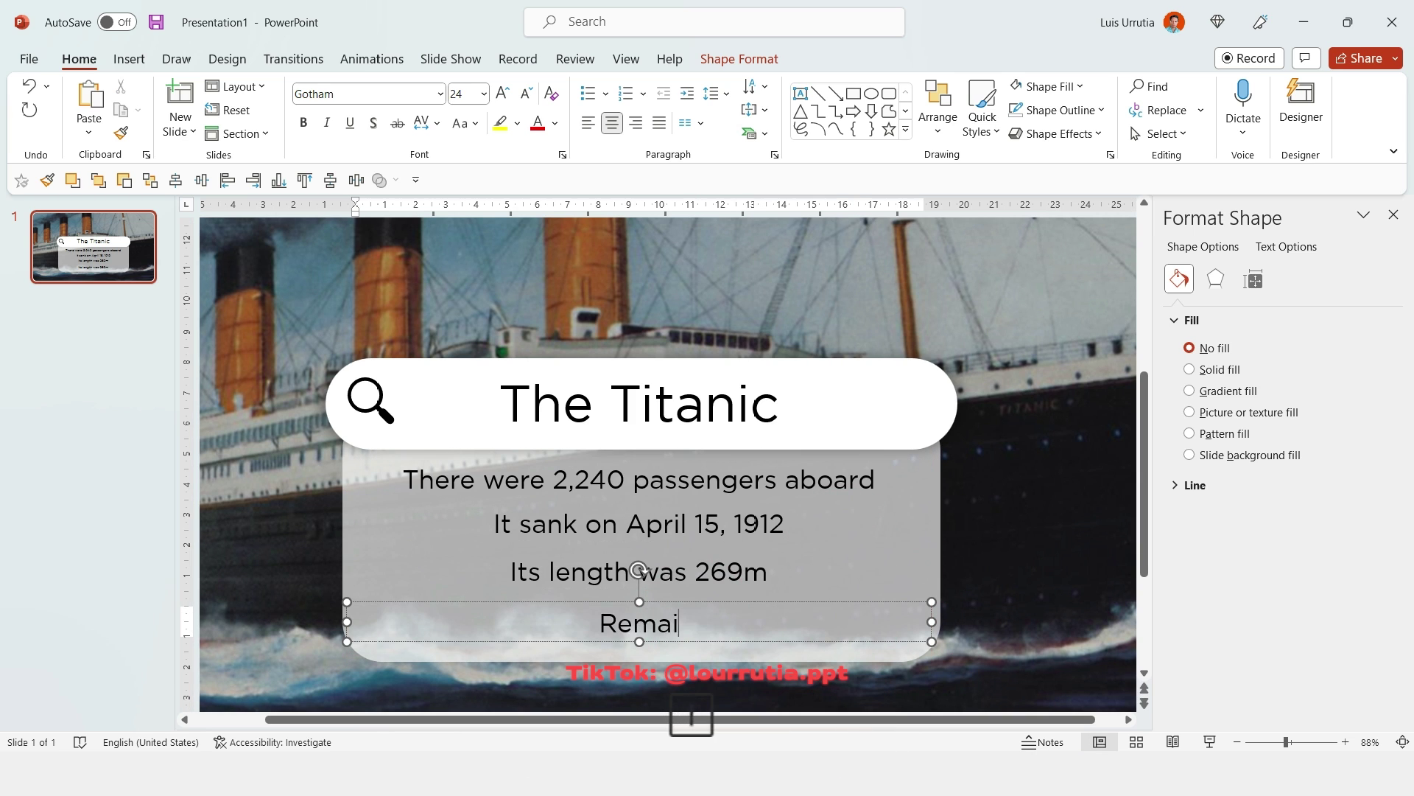
{"action": "type", "text": "ns in the North Atlantic Ocean"}
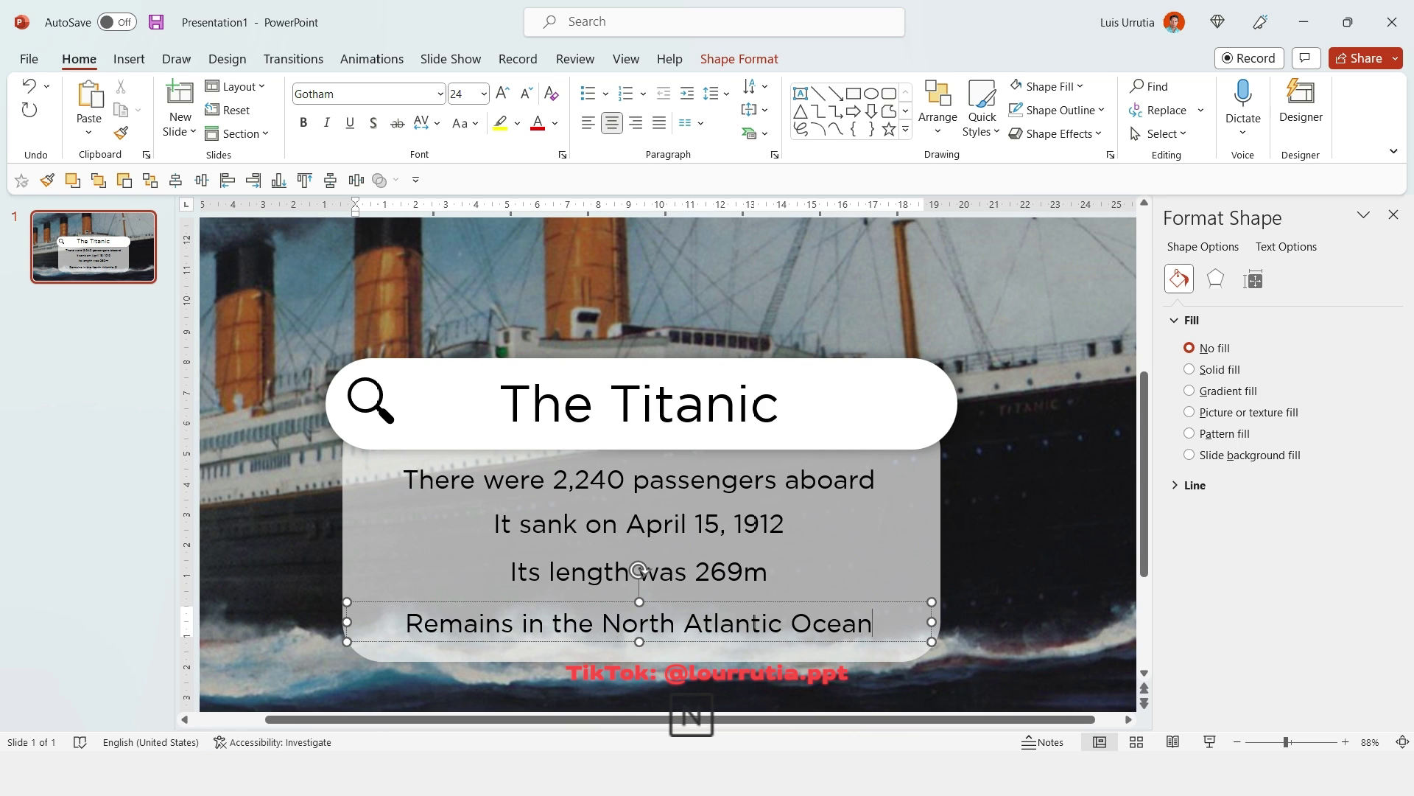
Select all four fact text boxes and apply Distribute Vertically.
{"action": "left_click", "coordinate": [750, 569], "text": "shift"}
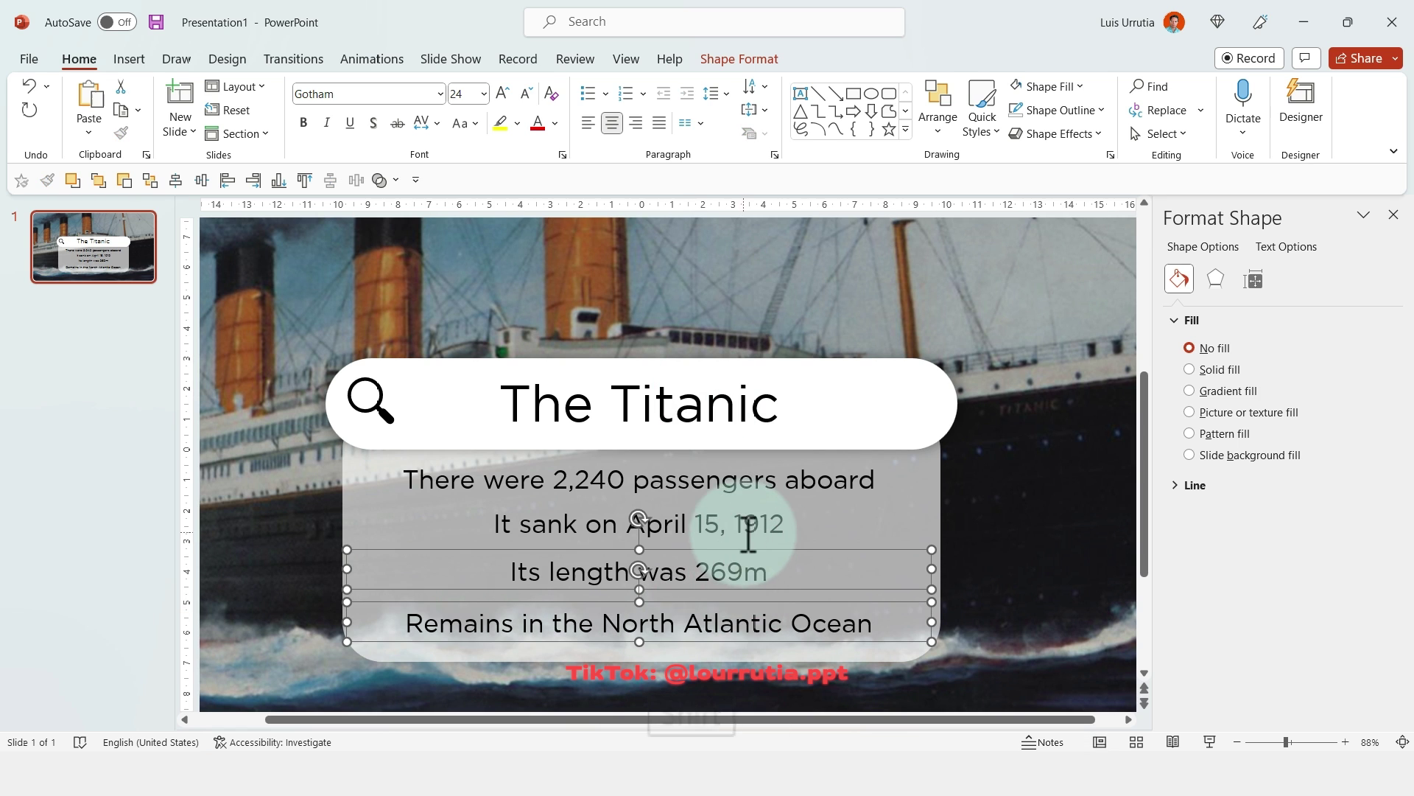
{"action": "left_click", "coordinate": [748, 538], "text": "shift"}
{"action": "left_click", "coordinate": [767, 478], "text": "shift"}
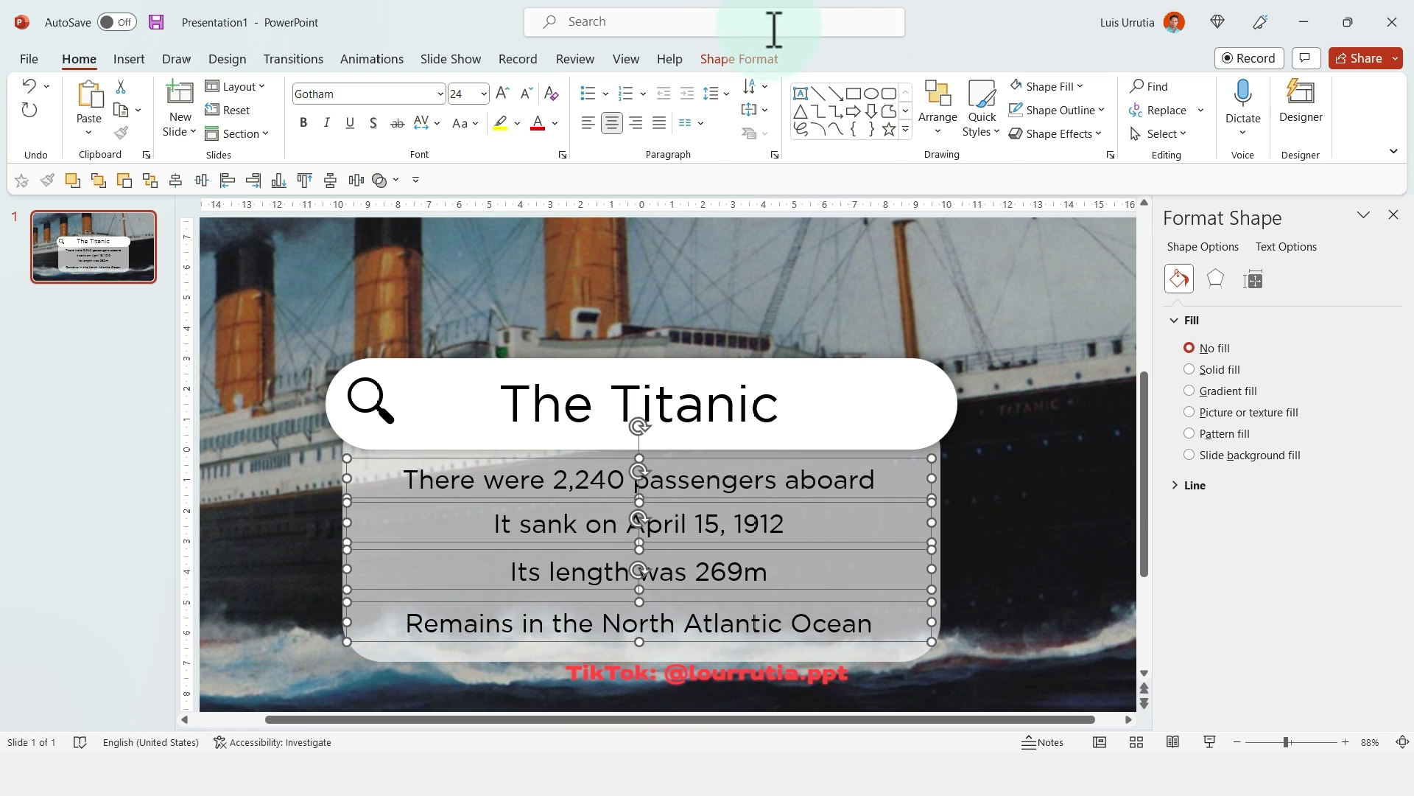
{"action": "left_click", "coordinate": [745, 59]}
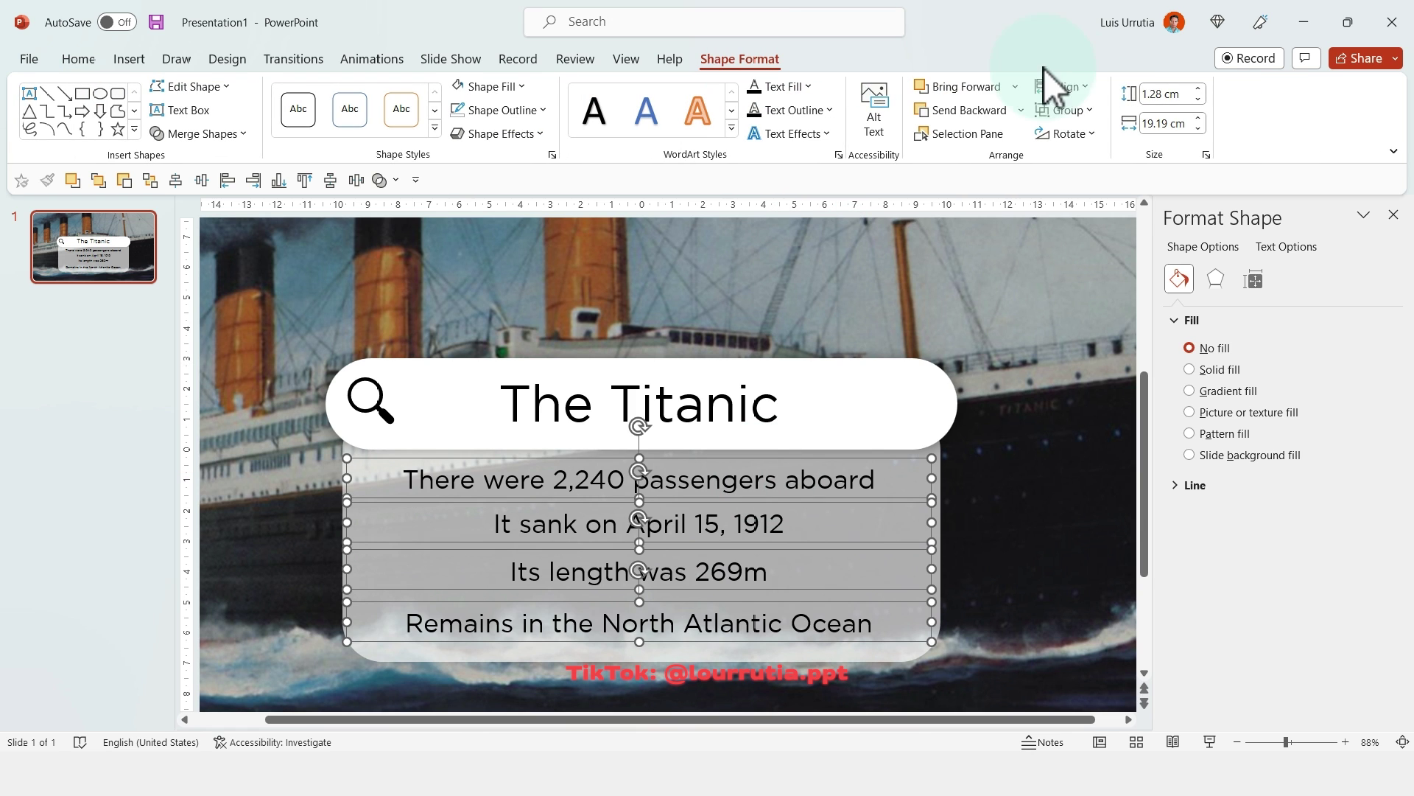
{"action": "left_click", "coordinate": [1080, 88]}
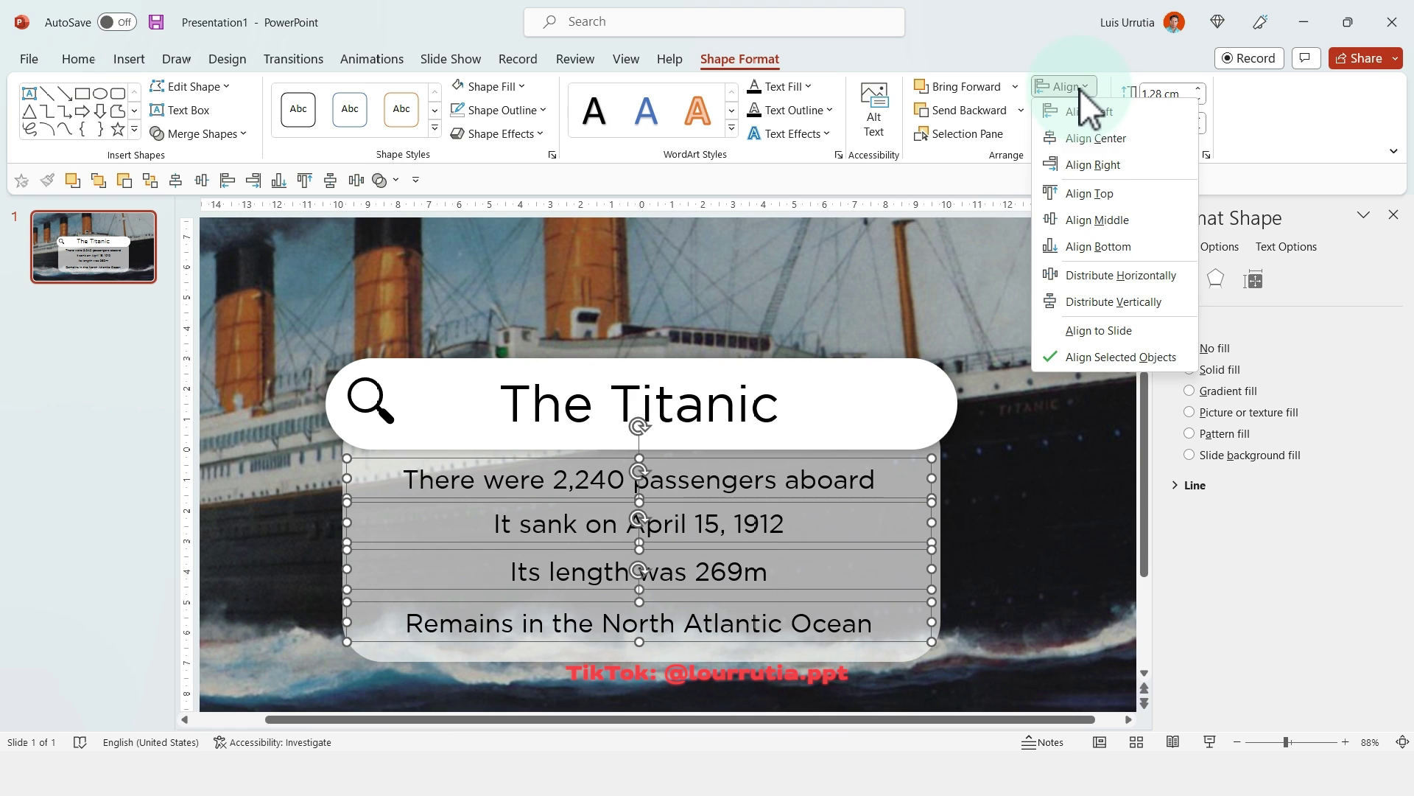
{"action": "left_click", "coordinate": [1108, 302]}
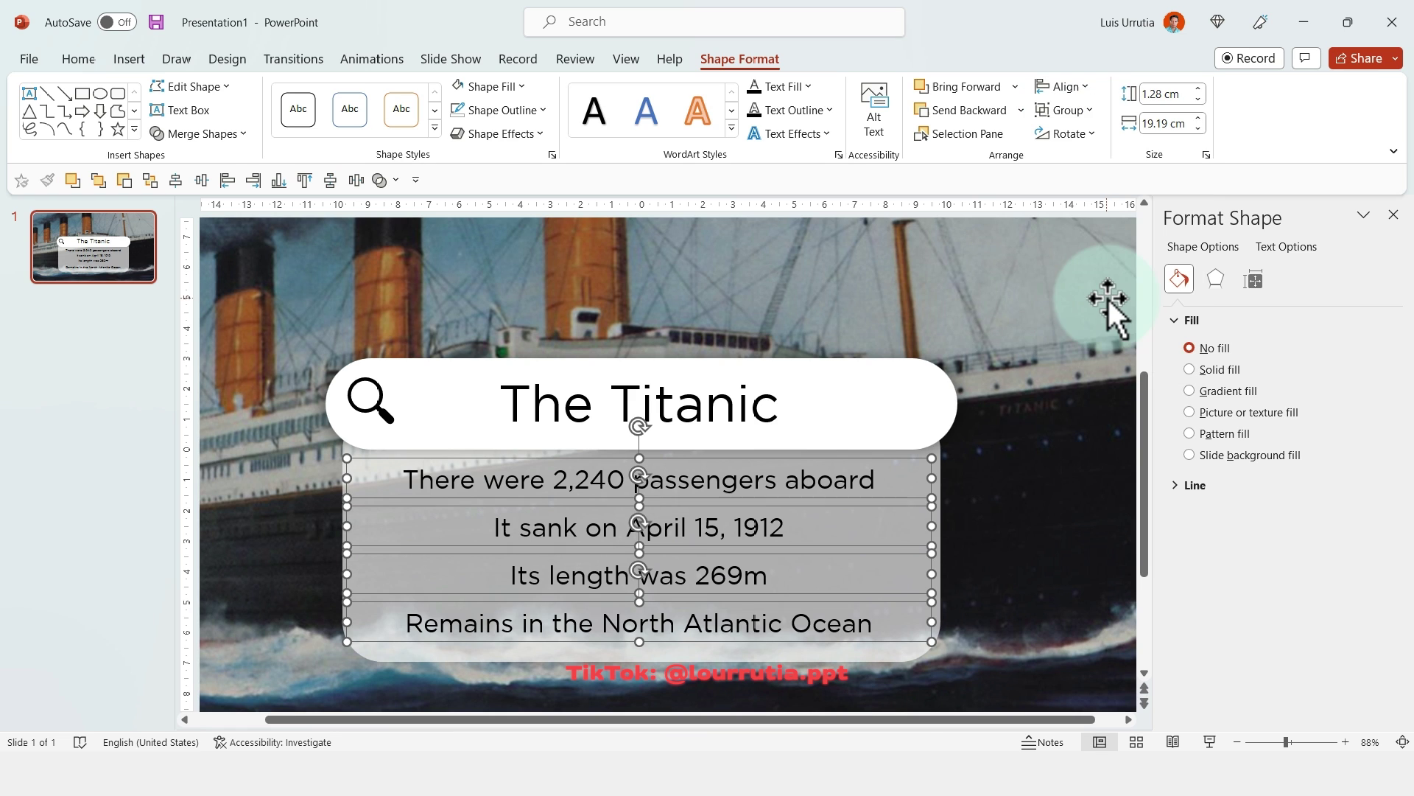
Group the magnifier icon with the white search bar.
{"action": "left_click", "coordinate": [924, 404]}
{"action": "left_click", "coordinate": [770, 408]}
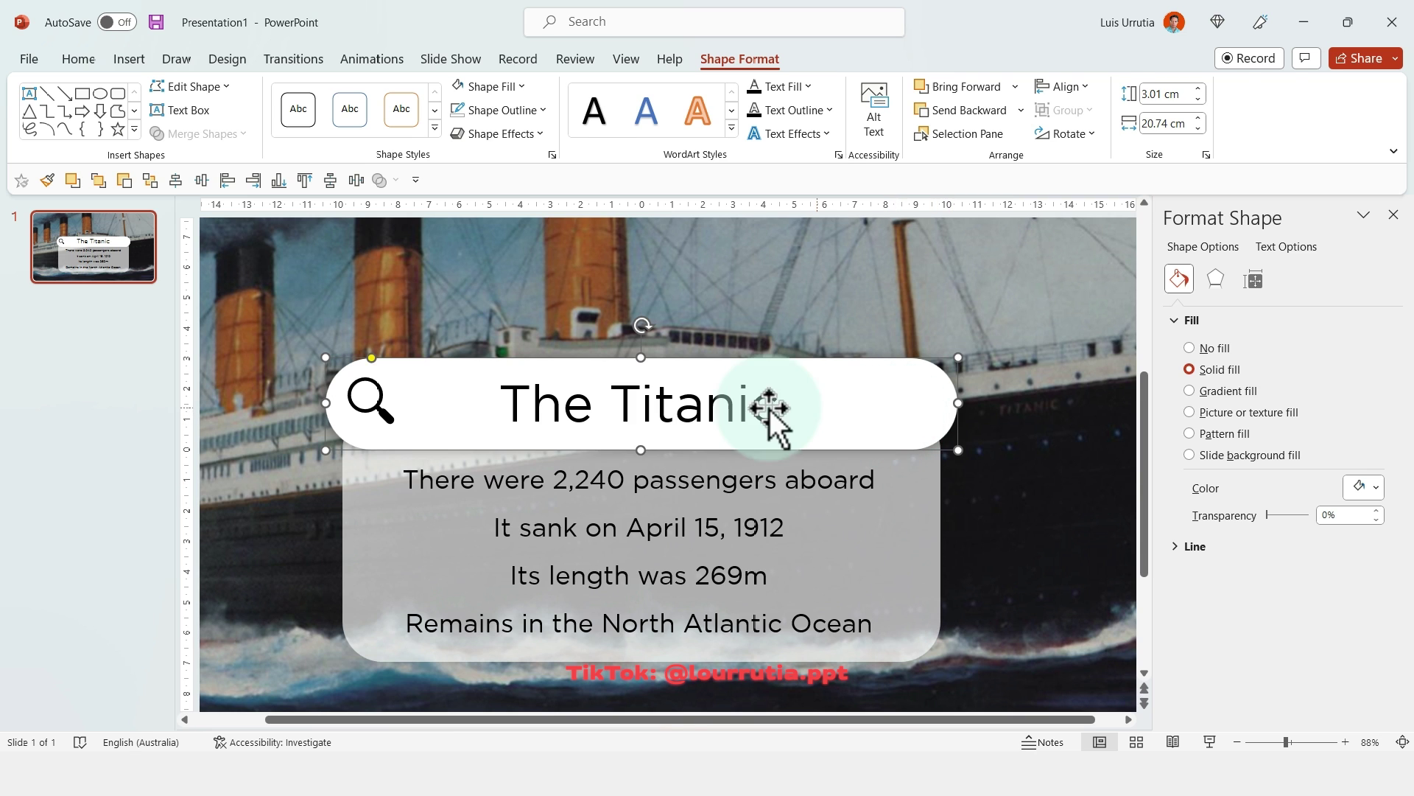
{"action": "key", "text": "Tab"}
{"action": "left_click", "coordinate": [480, 420], "text": "shift"}
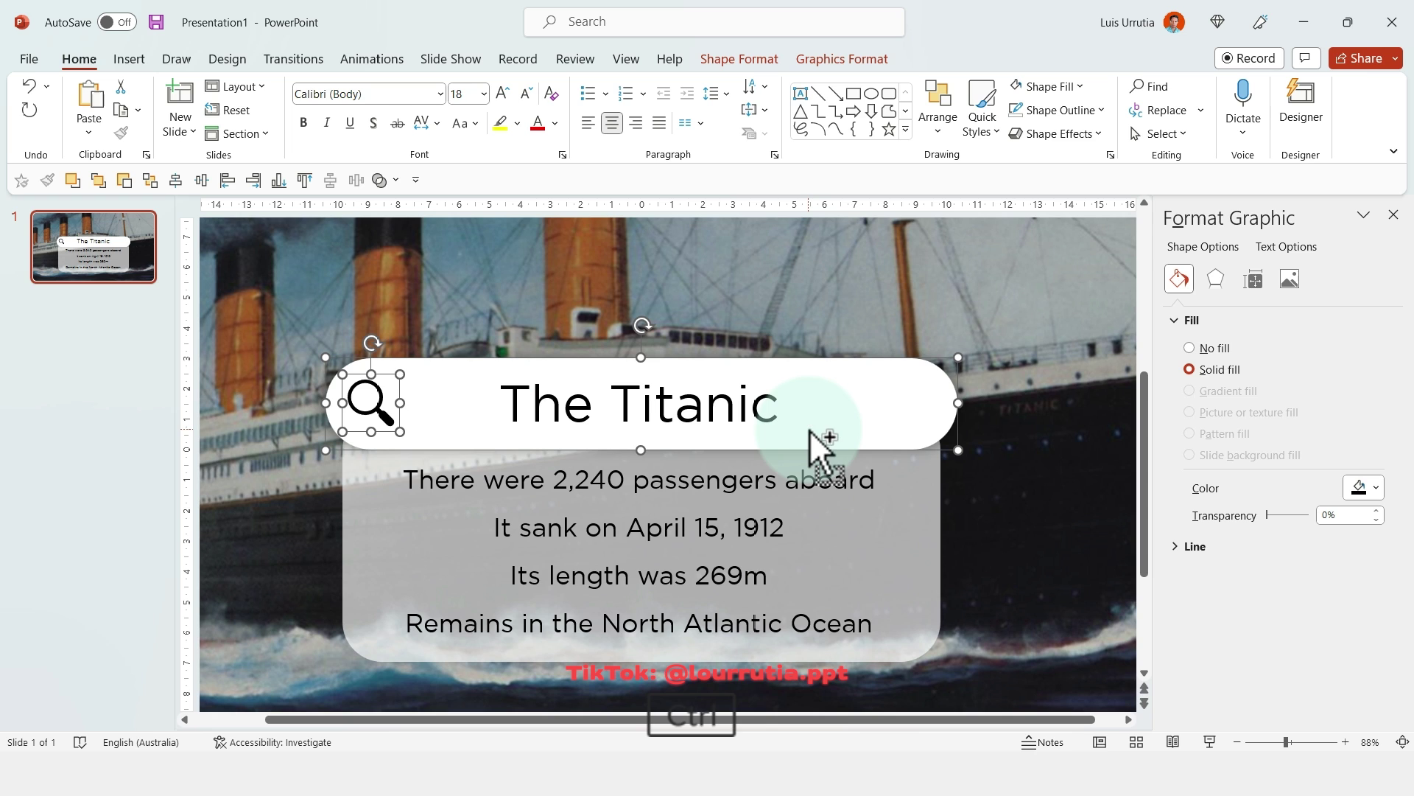
{"action": "key", "text": "ctrl+g"}
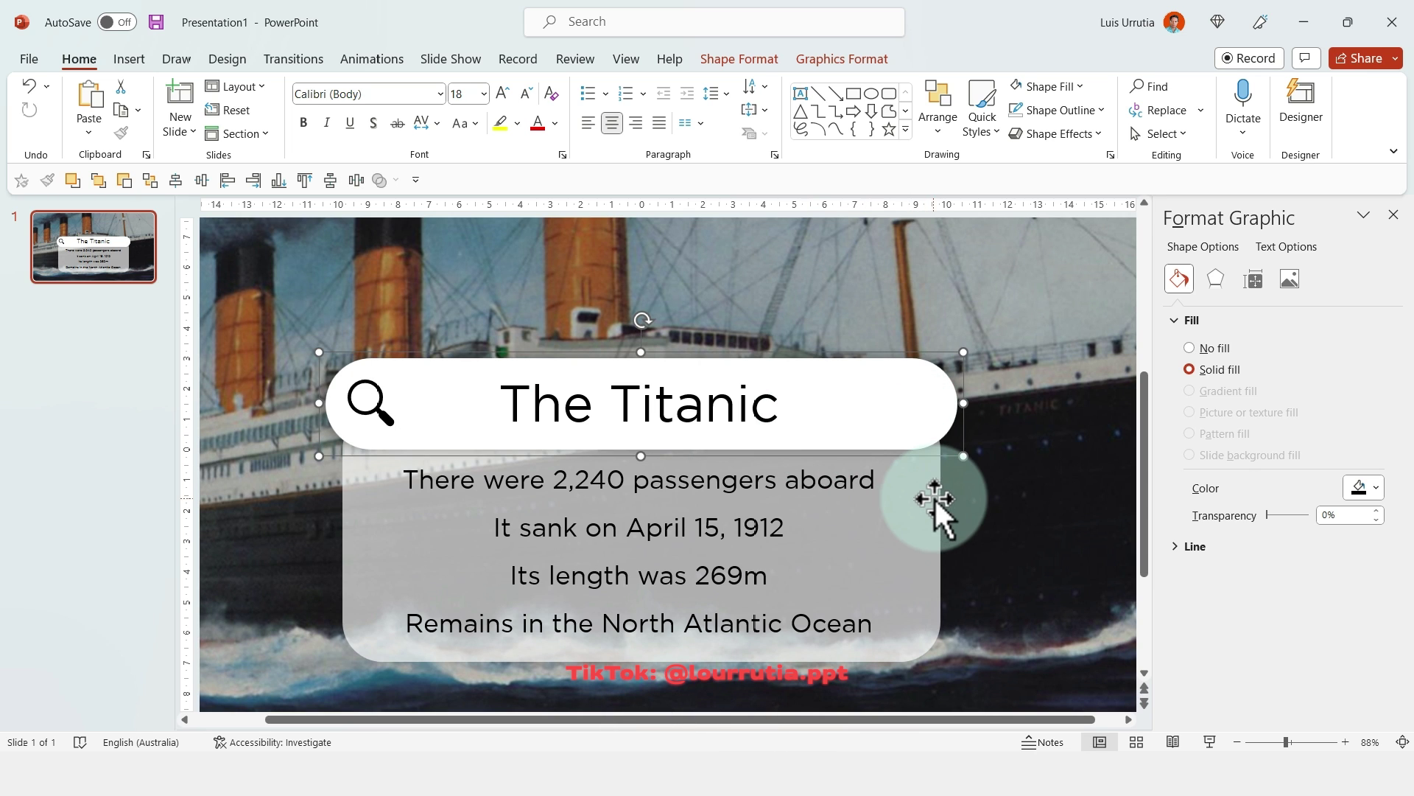
Group the grey panel with its four fact lines.
{"action": "left_click", "coordinate": [934, 497]}
{"action": "left_click", "coordinate": [792, 486], "text": "shift"}
{"action": "left_click", "coordinate": [769, 513], "text": "shift"}
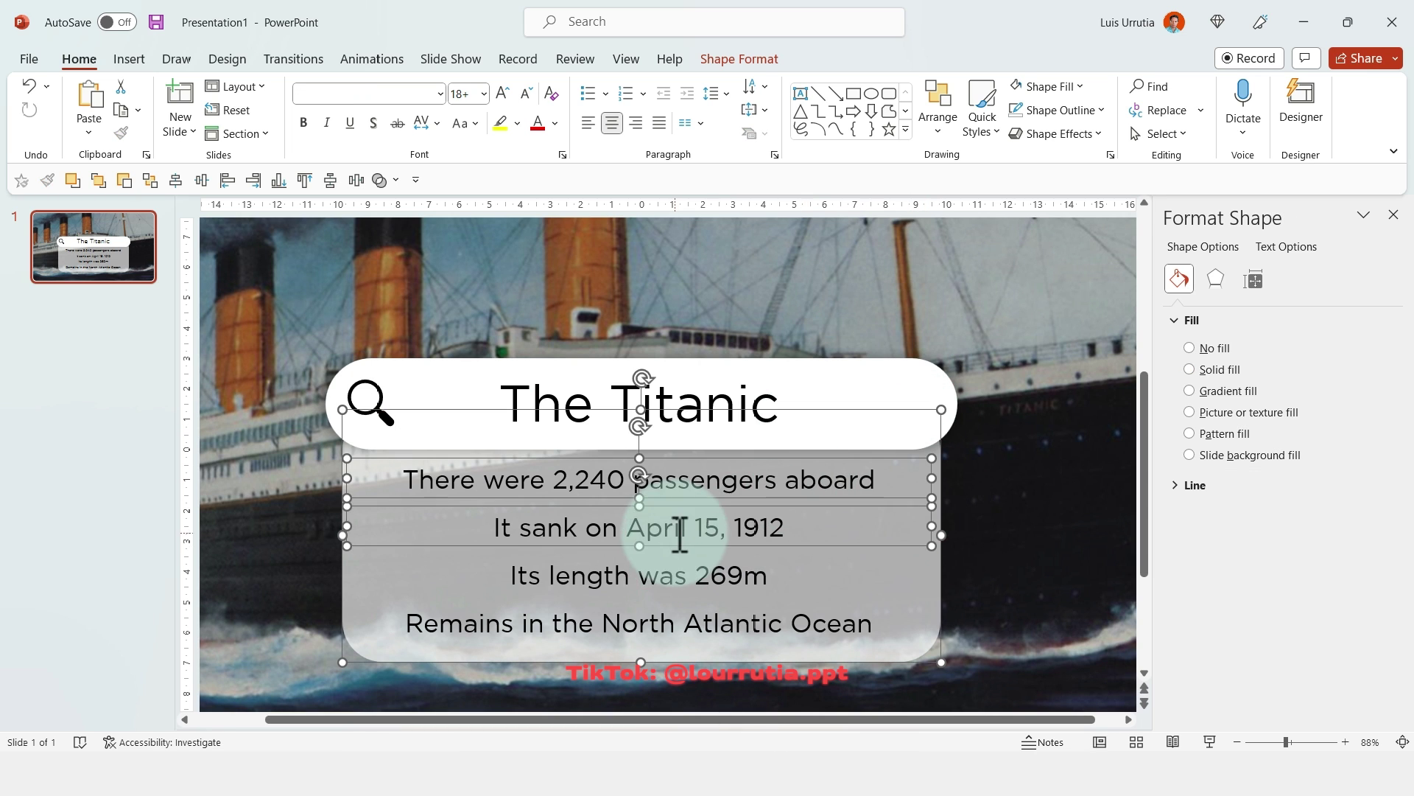
{"action": "left_click", "coordinate": [641, 578], "text": "shift"}
{"action": "left_click", "coordinate": [603, 627], "text": "shift"}
{"action": "key", "text": "ctrl+g"}
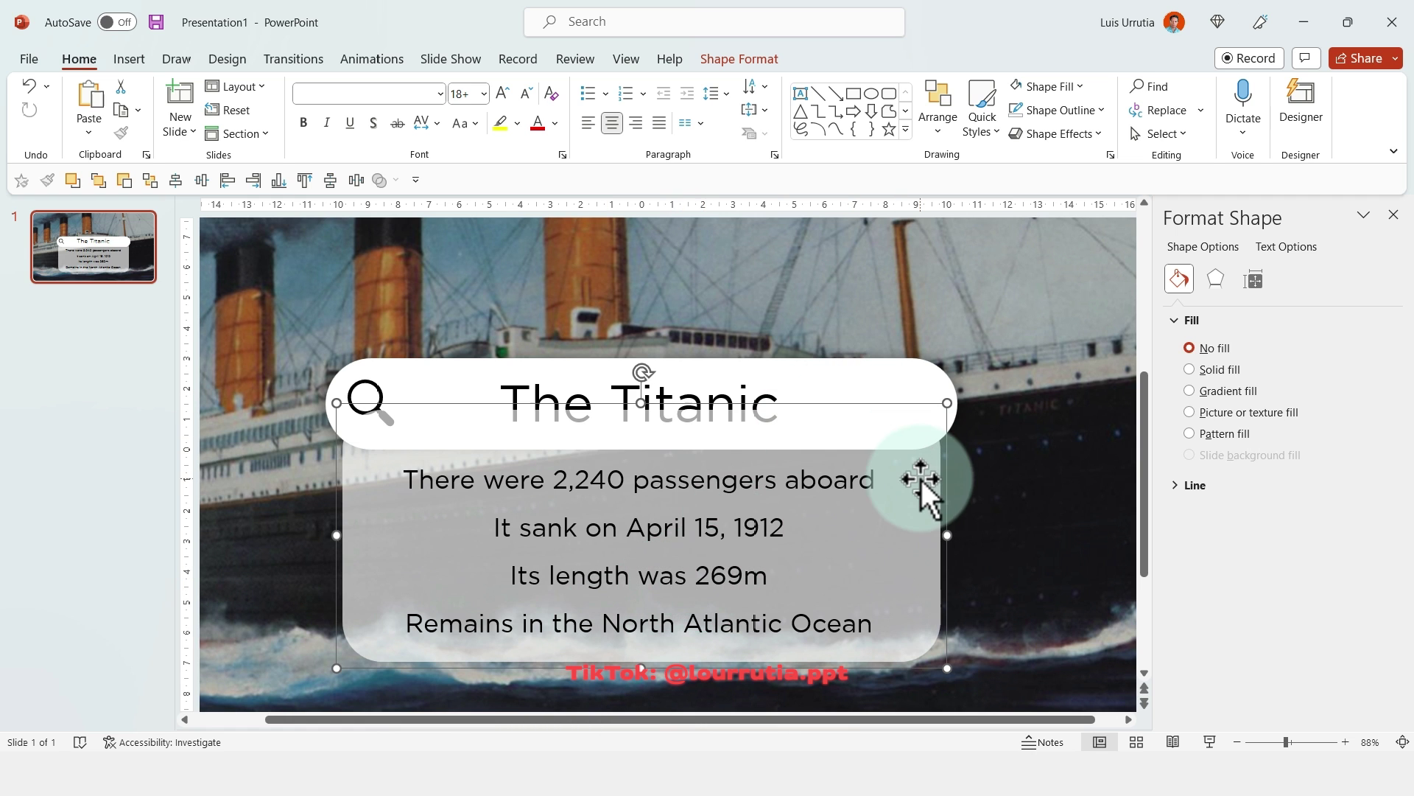
{"action": "left_click_drag", "start_coordinate": [916, 480], "coordinate": [806, 467]}
{"action": "key", "text": "ctrl+z"}
Bring the search bar and 'The Titanic' title to the front.
{"action": "left_click", "coordinate": [934, 369]}
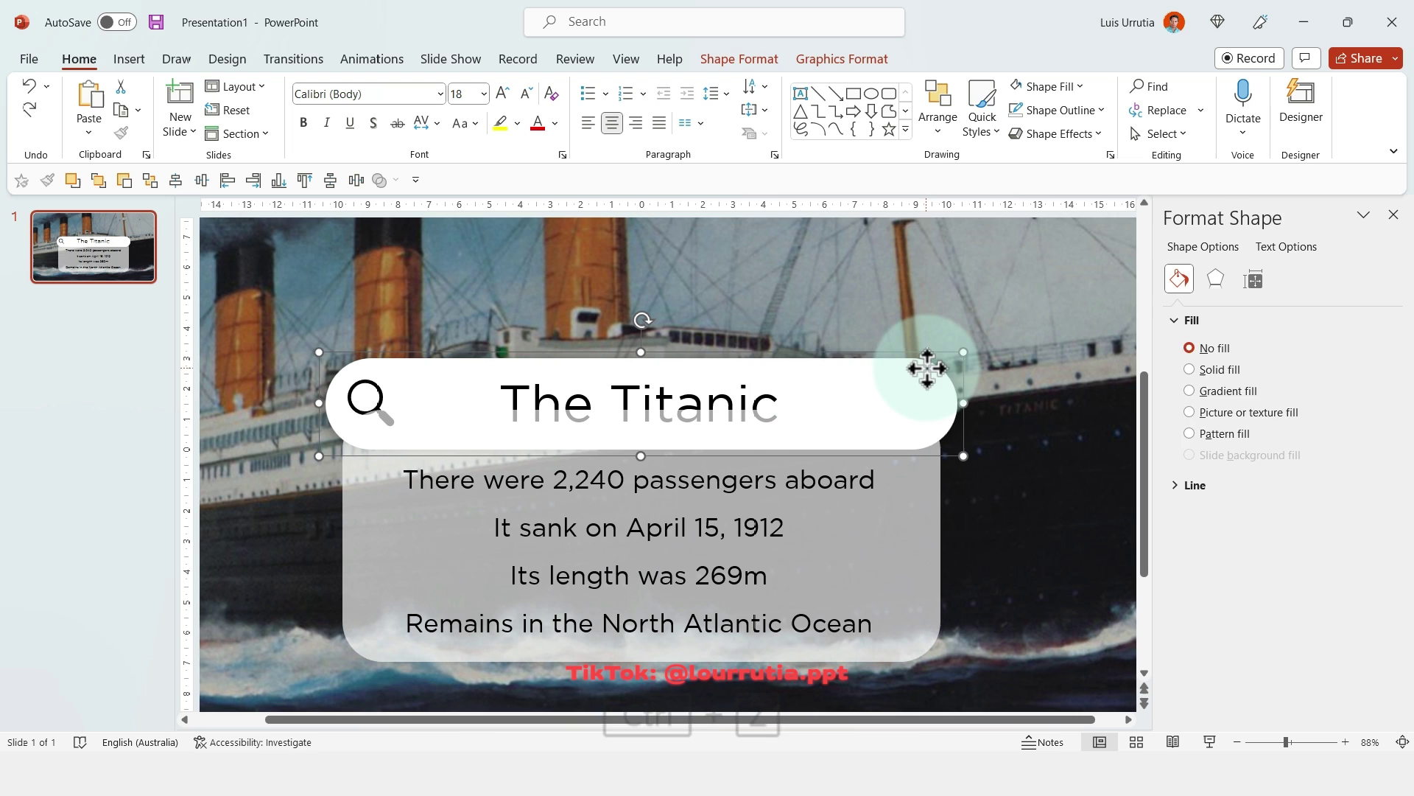
{"action": "left_click", "coordinate": [519, 394], "text": "shift"}
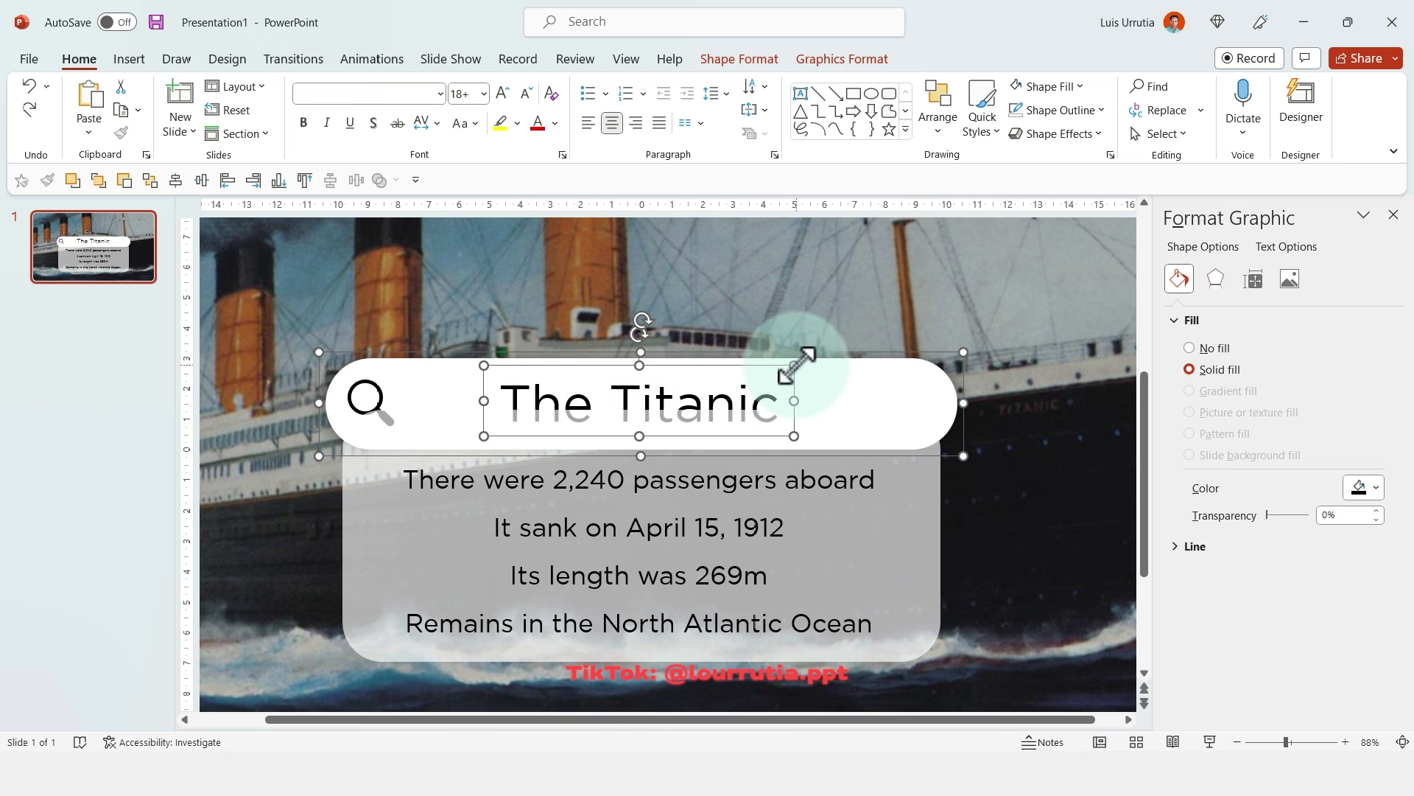
{"action": "right_click", "coordinate": [794, 360]}
{"action": "left_click", "coordinate": [829, 510]}
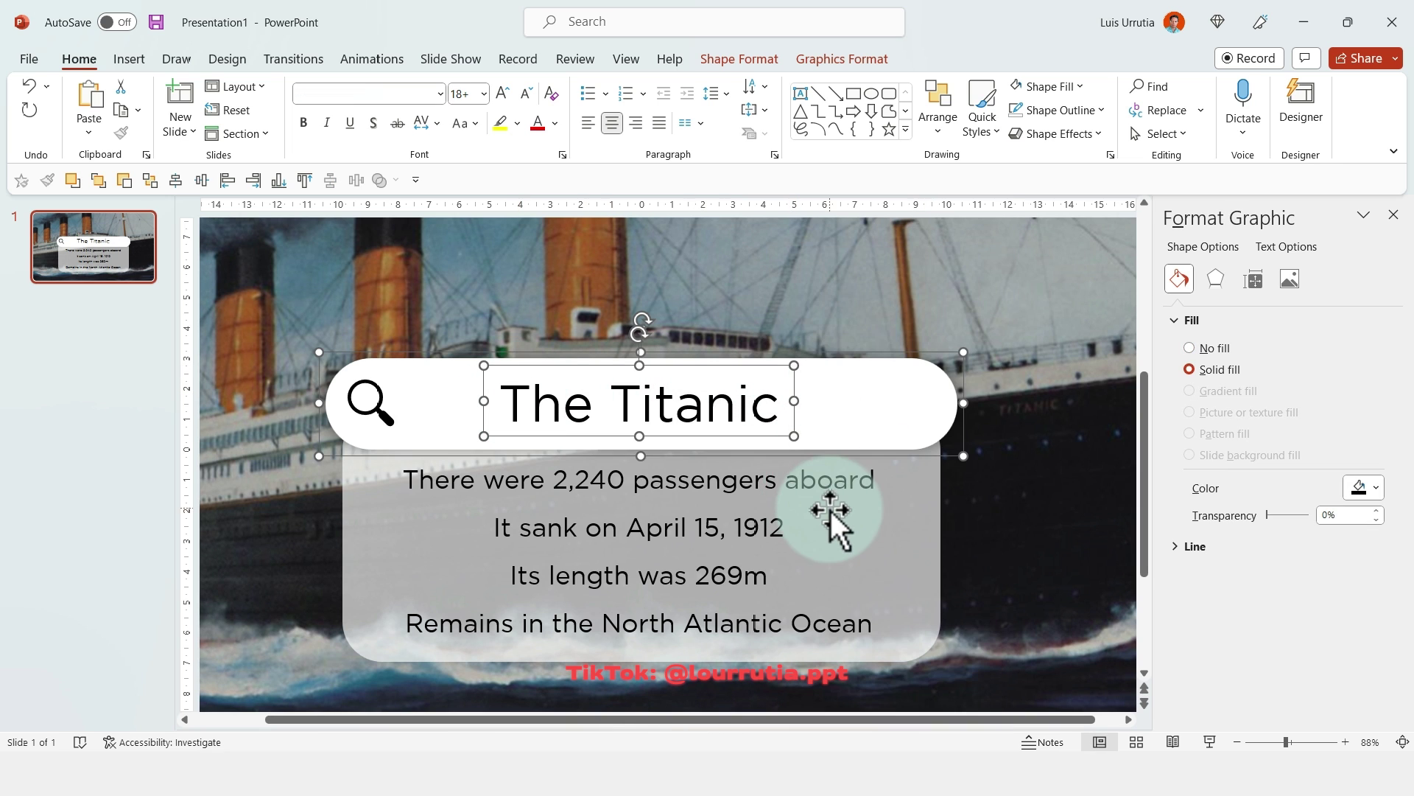
{"action": "left_click_drag", "start_coordinate": [1263, 741], "coordinate": [1274, 741]}
{"action": "left_click", "coordinate": [1119, 545]}
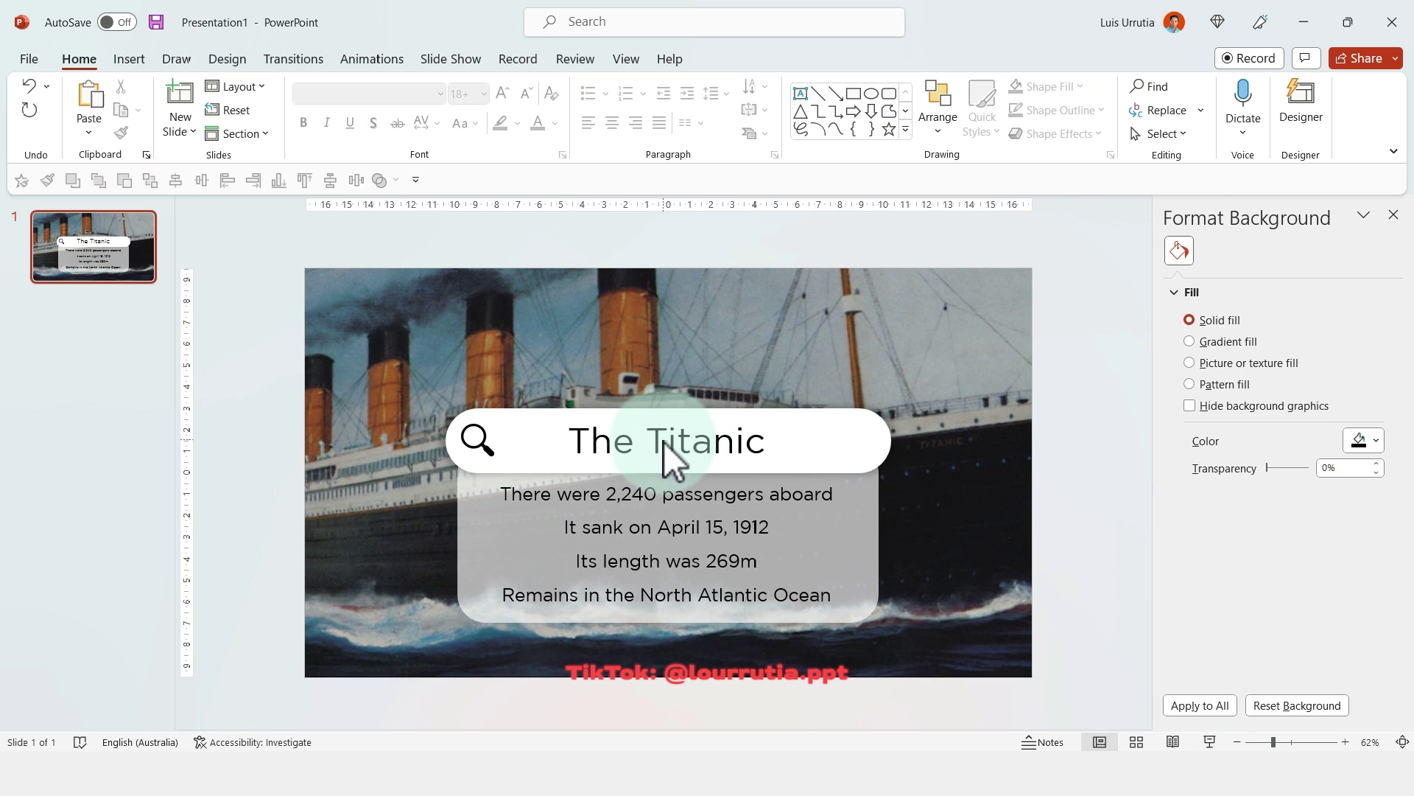
{"action": "left_click", "coordinate": [691, 414]}
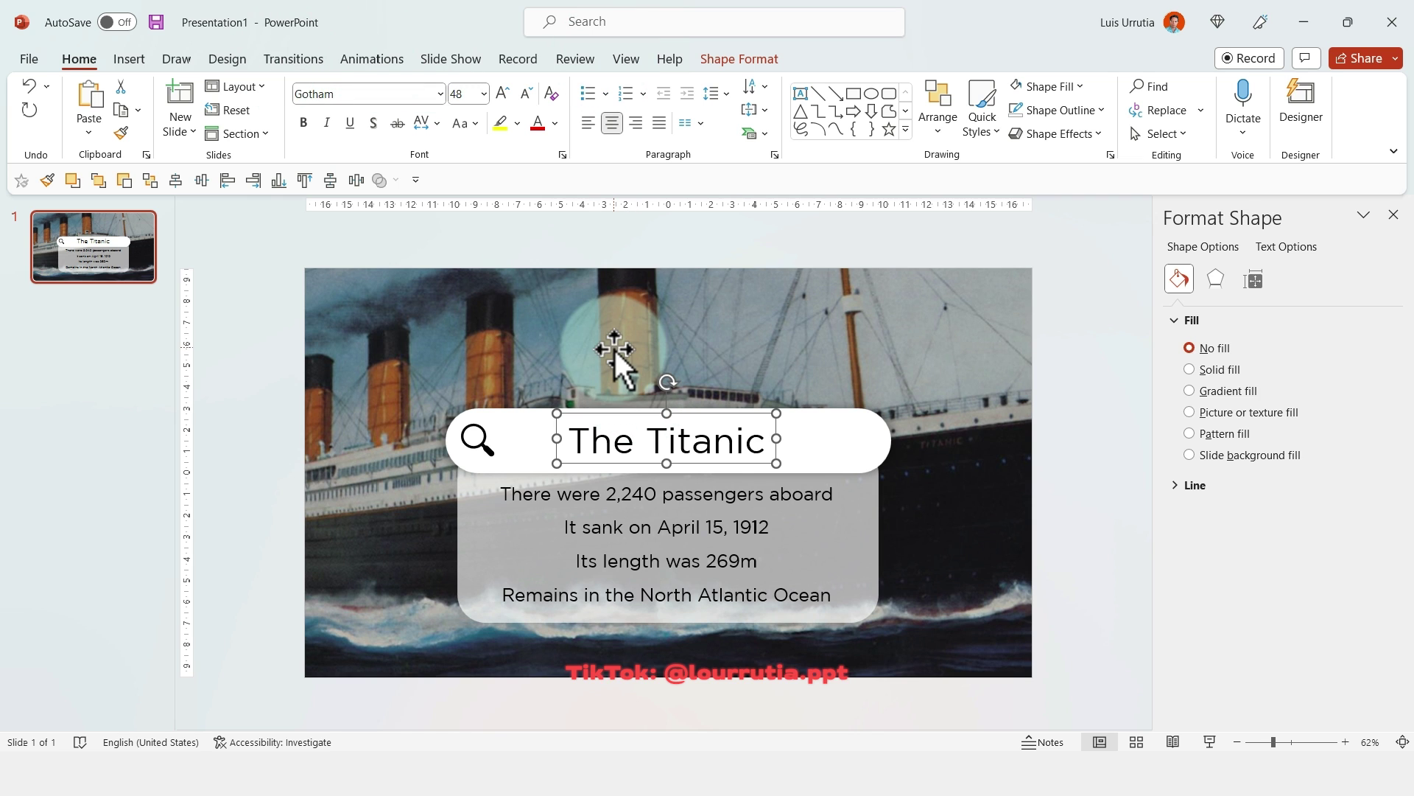
Give the title a Wipe entrance from the left lasting 1 second.
{"action": "left_click", "coordinate": [351, 58]}
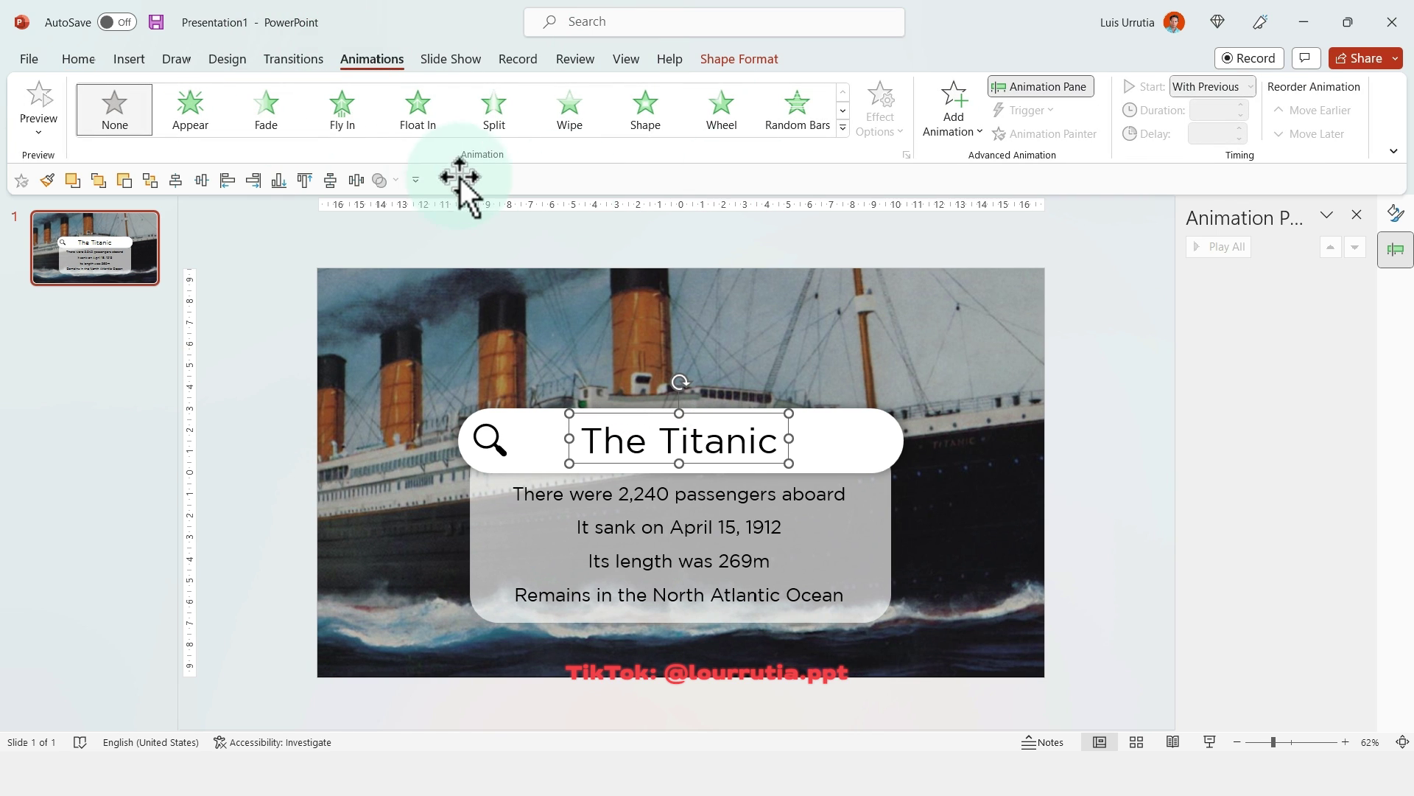
{"action": "left_click", "coordinate": [880, 136]}
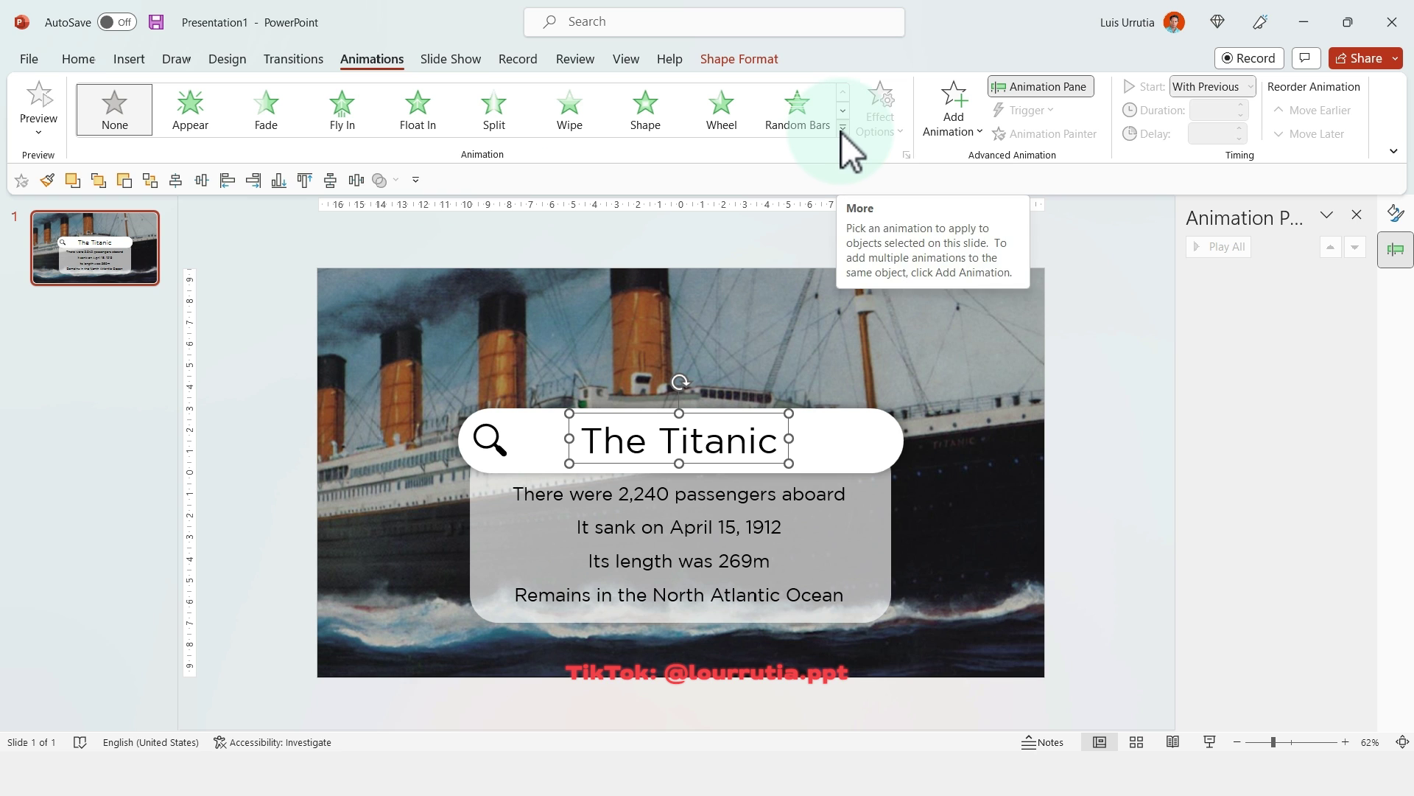
{"action": "left_click", "coordinate": [227, 127]}
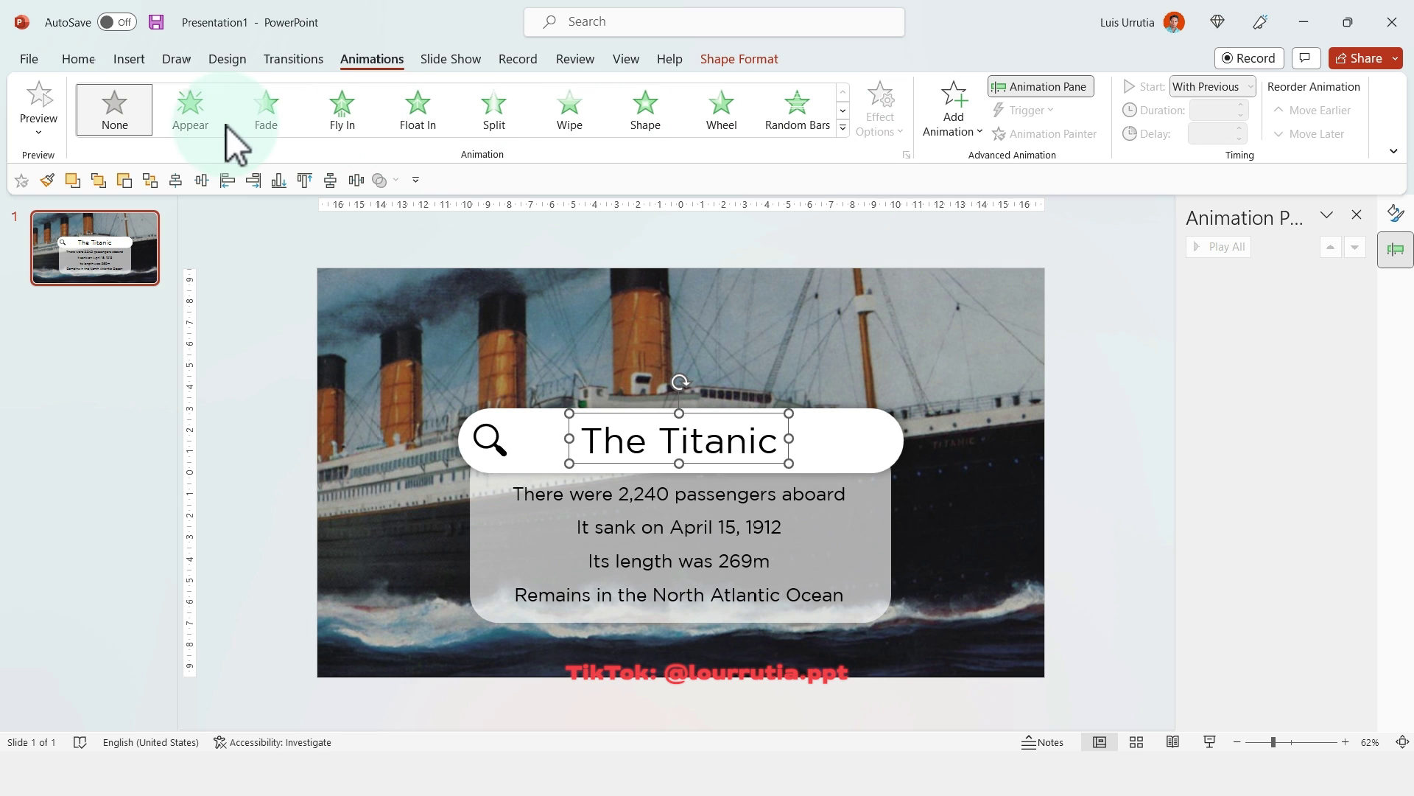
{"action": "left_click", "coordinate": [571, 111]}
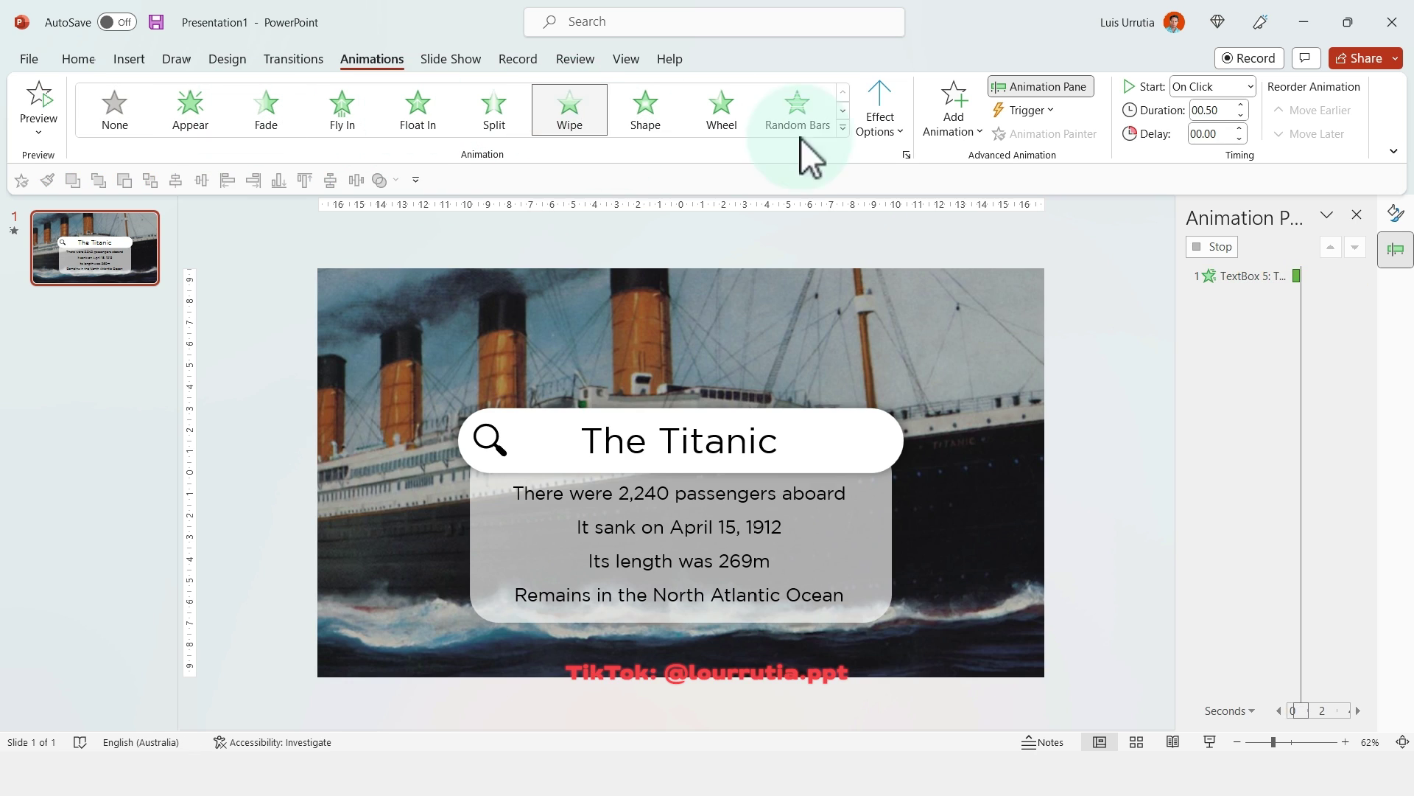
{"action": "left_click", "coordinate": [950, 115]}
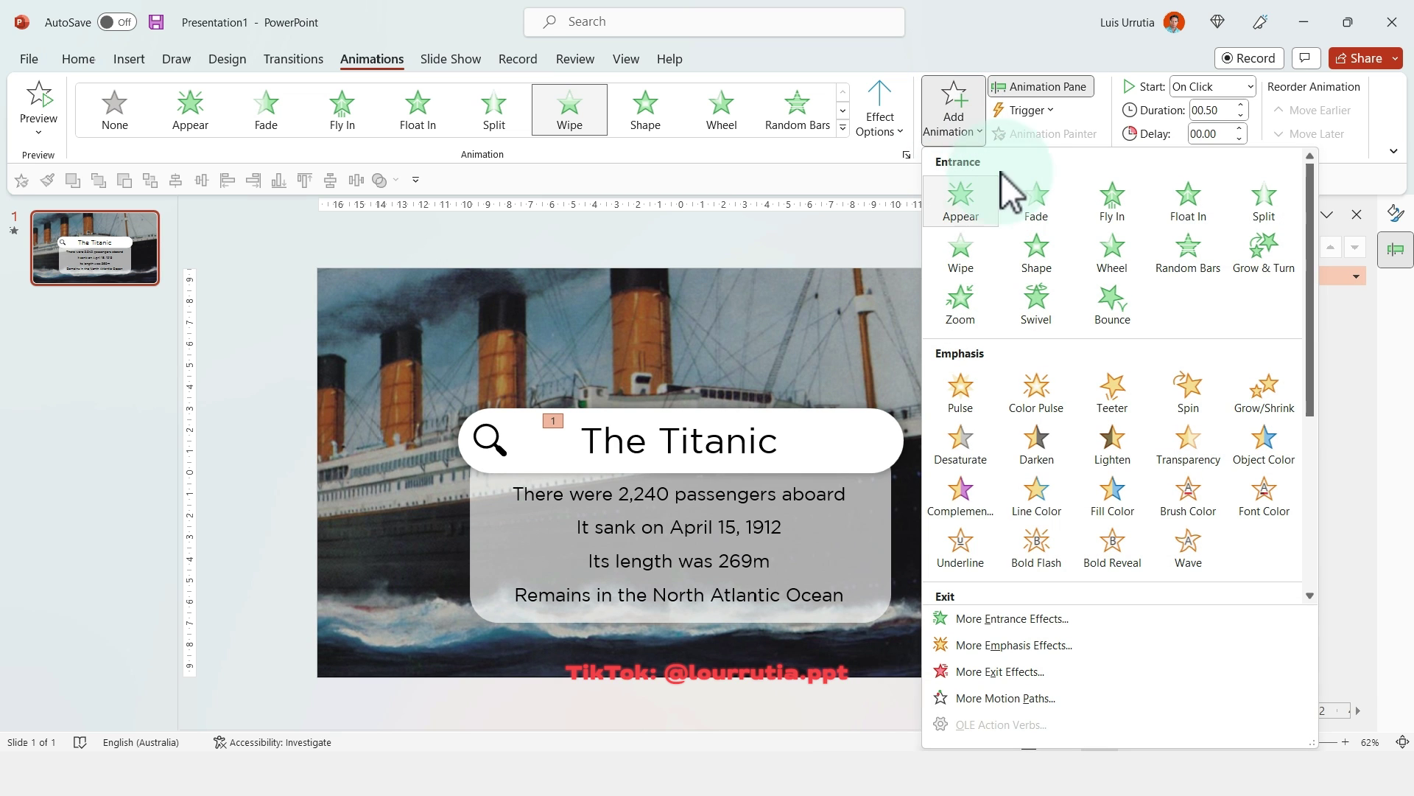
{"action": "left_click", "coordinate": [899, 117]}
{"action": "left_click", "coordinate": [884, 131]}
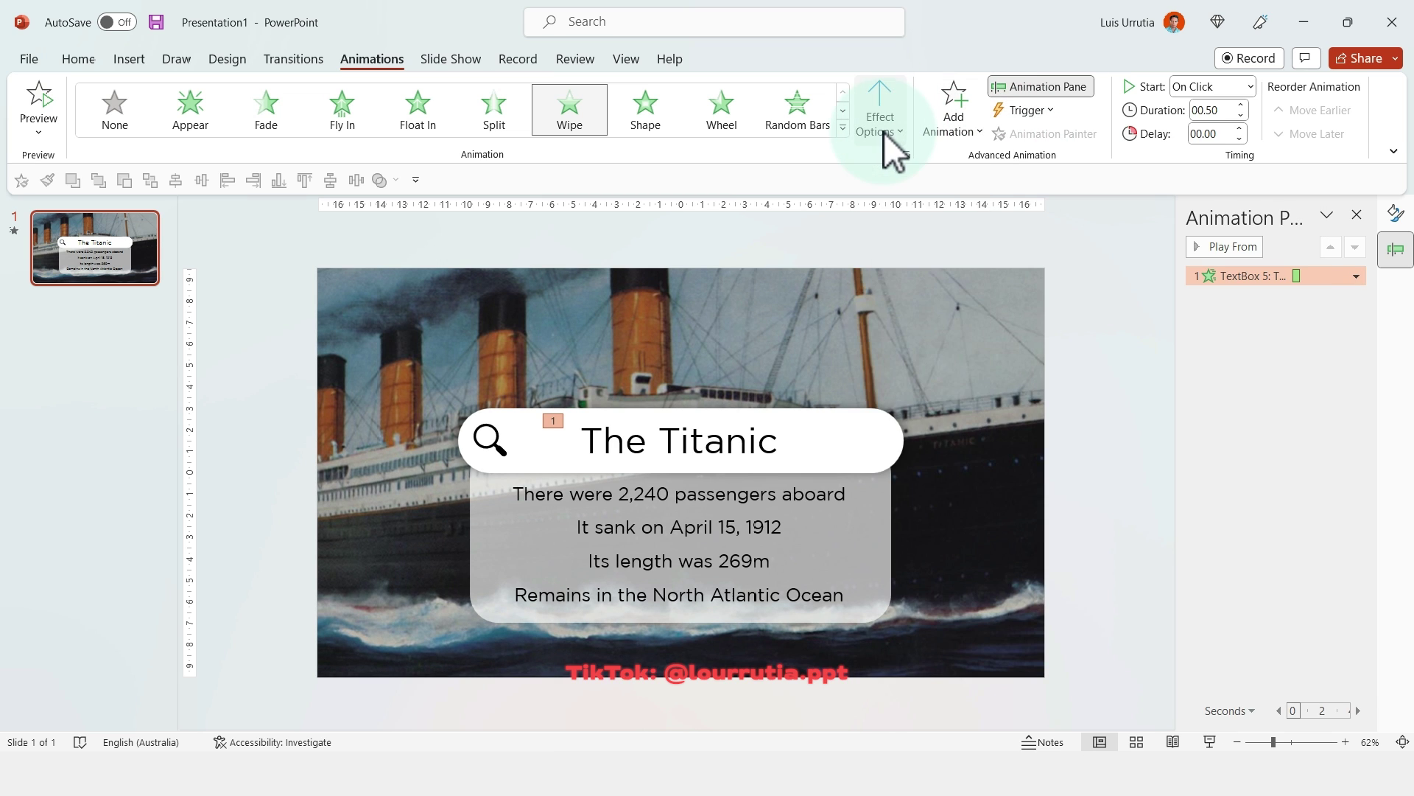
{"action": "left_click", "coordinate": [884, 131]}
{"action": "left_click", "coordinate": [895, 249]}
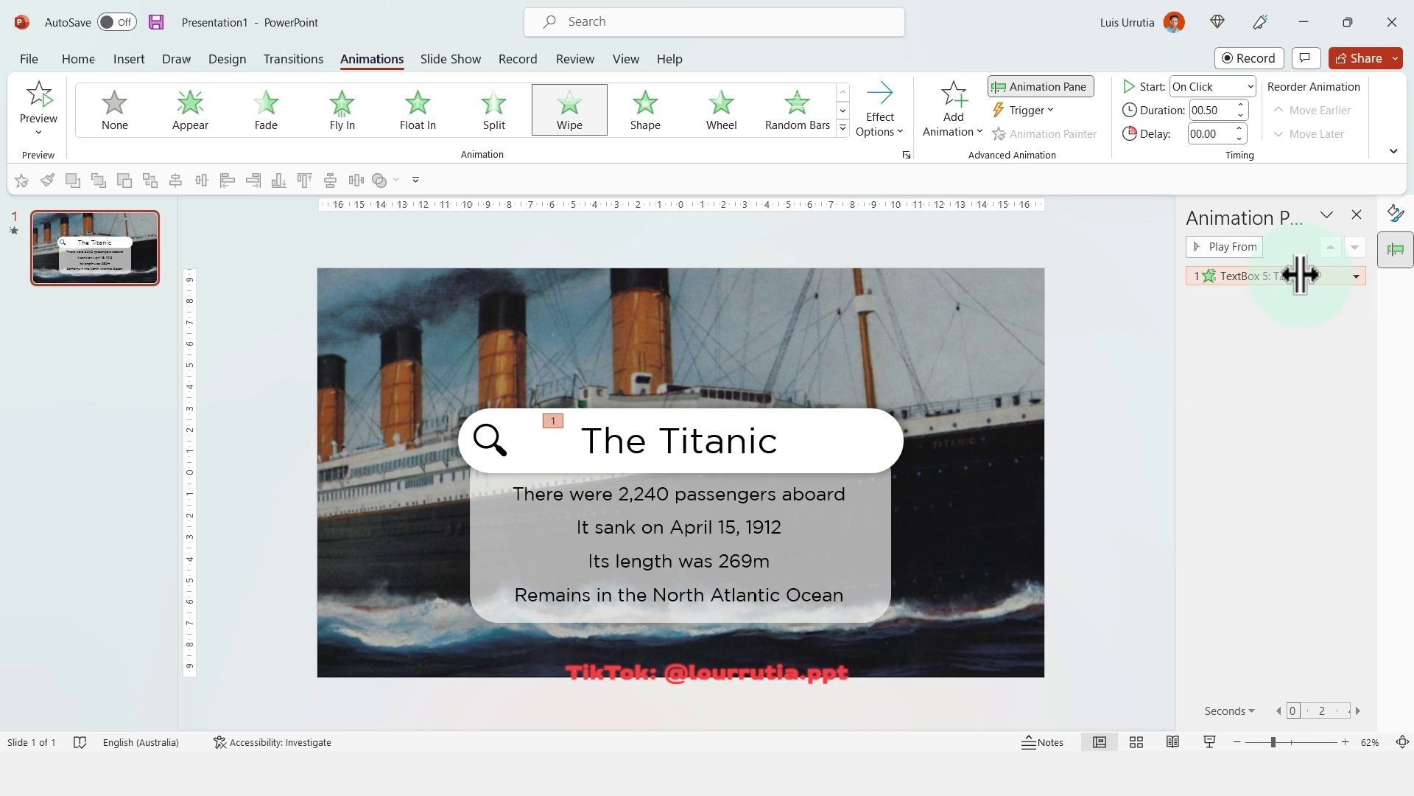
{"action": "left_click_drag", "start_coordinate": [1308, 275], "coordinate": [1307, 275]}
Set the title's Wipe to start With Previous in its Timing settings.
{"action": "right_click", "coordinate": [1252, 278]}
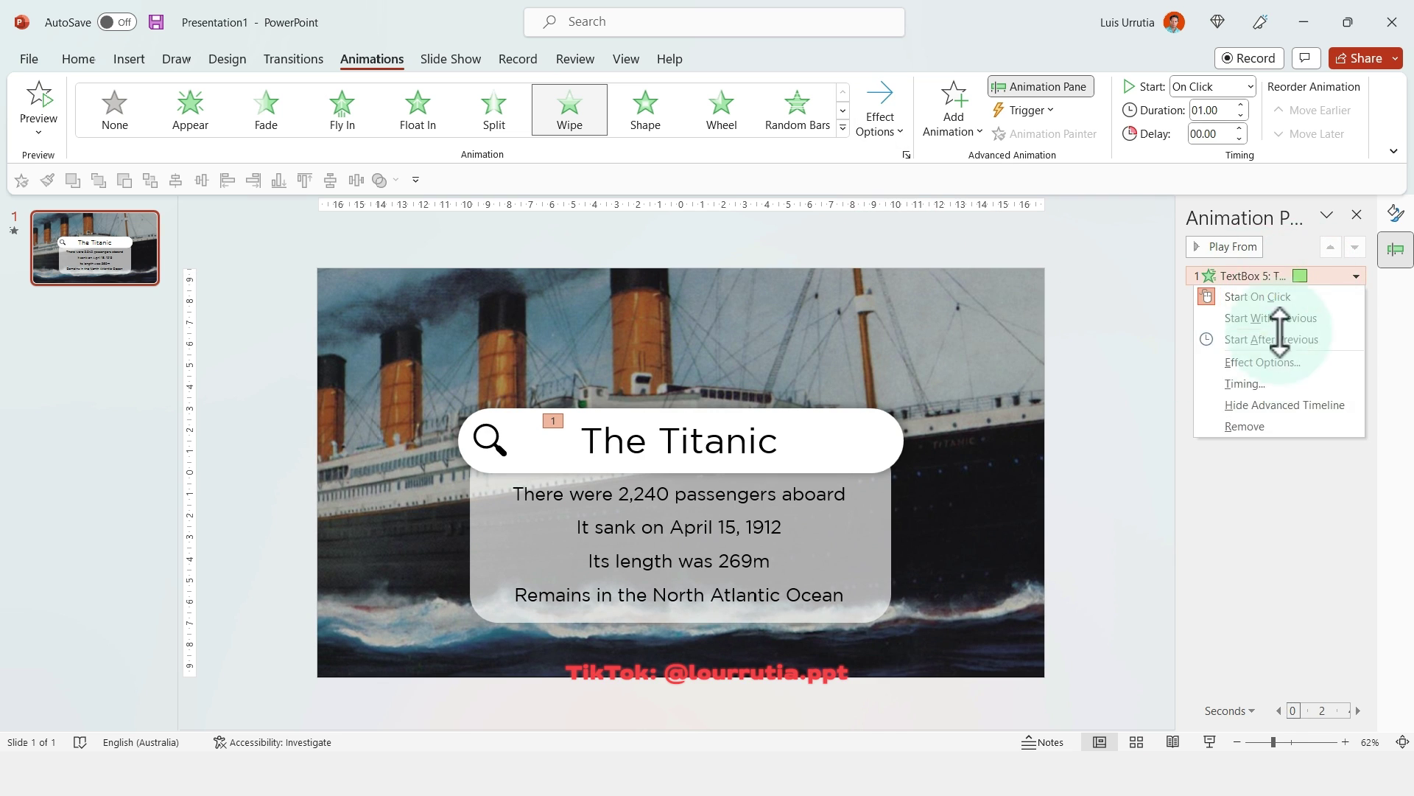
{"action": "left_click", "coordinate": [1274, 361]}
{"action": "left_click", "coordinate": [612, 269]}
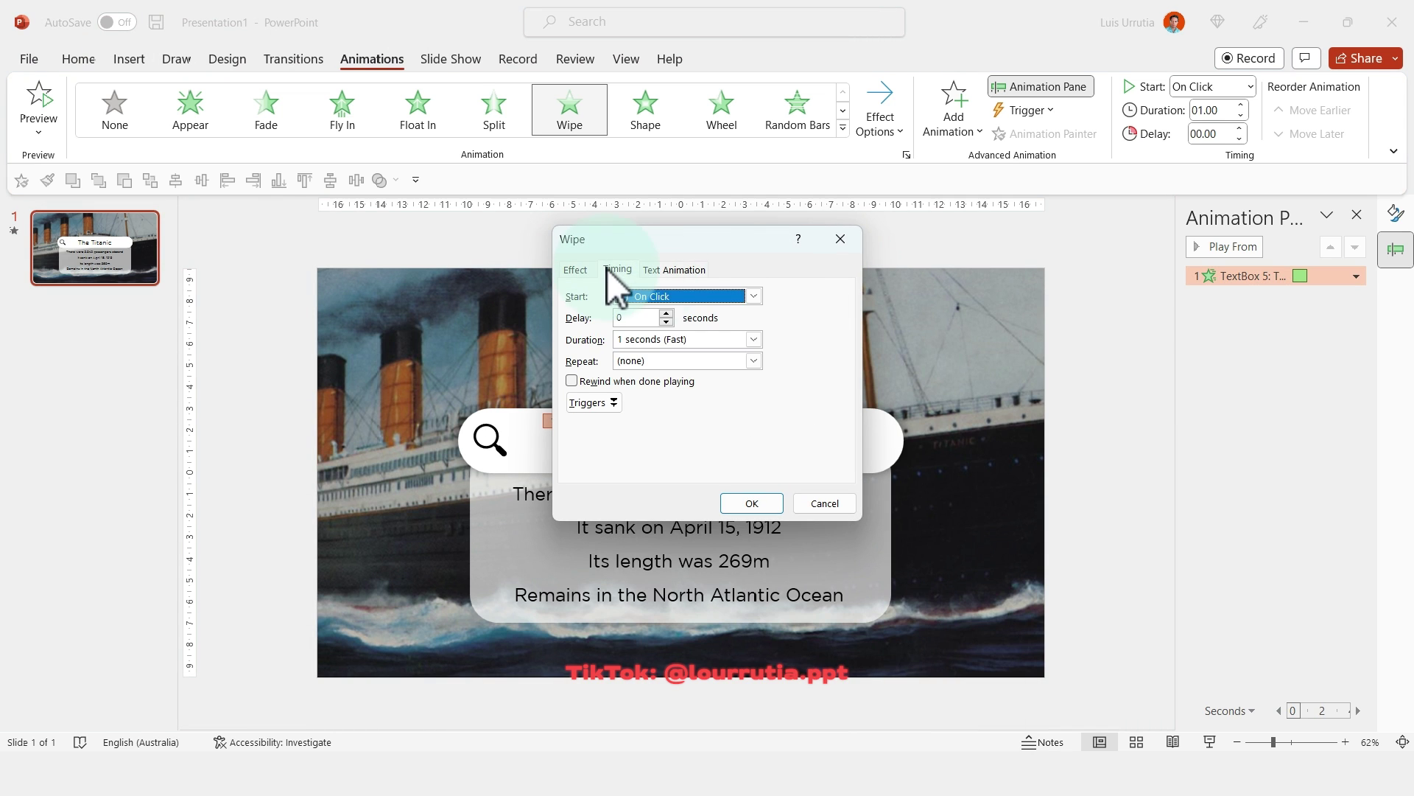
{"action": "left_click", "coordinate": [714, 294]}
{"action": "left_click", "coordinate": [691, 330]}
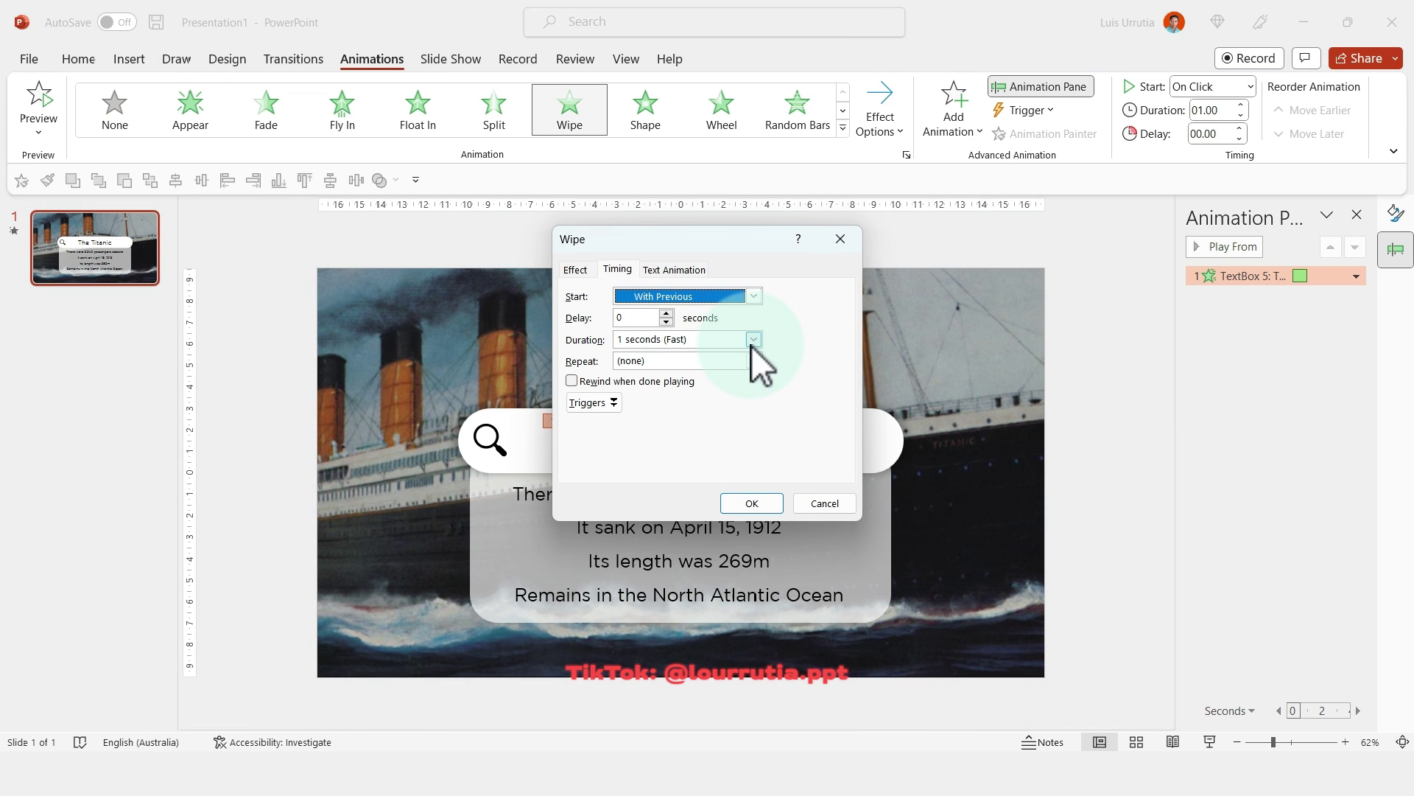
{"action": "left_click", "coordinate": [722, 343]}
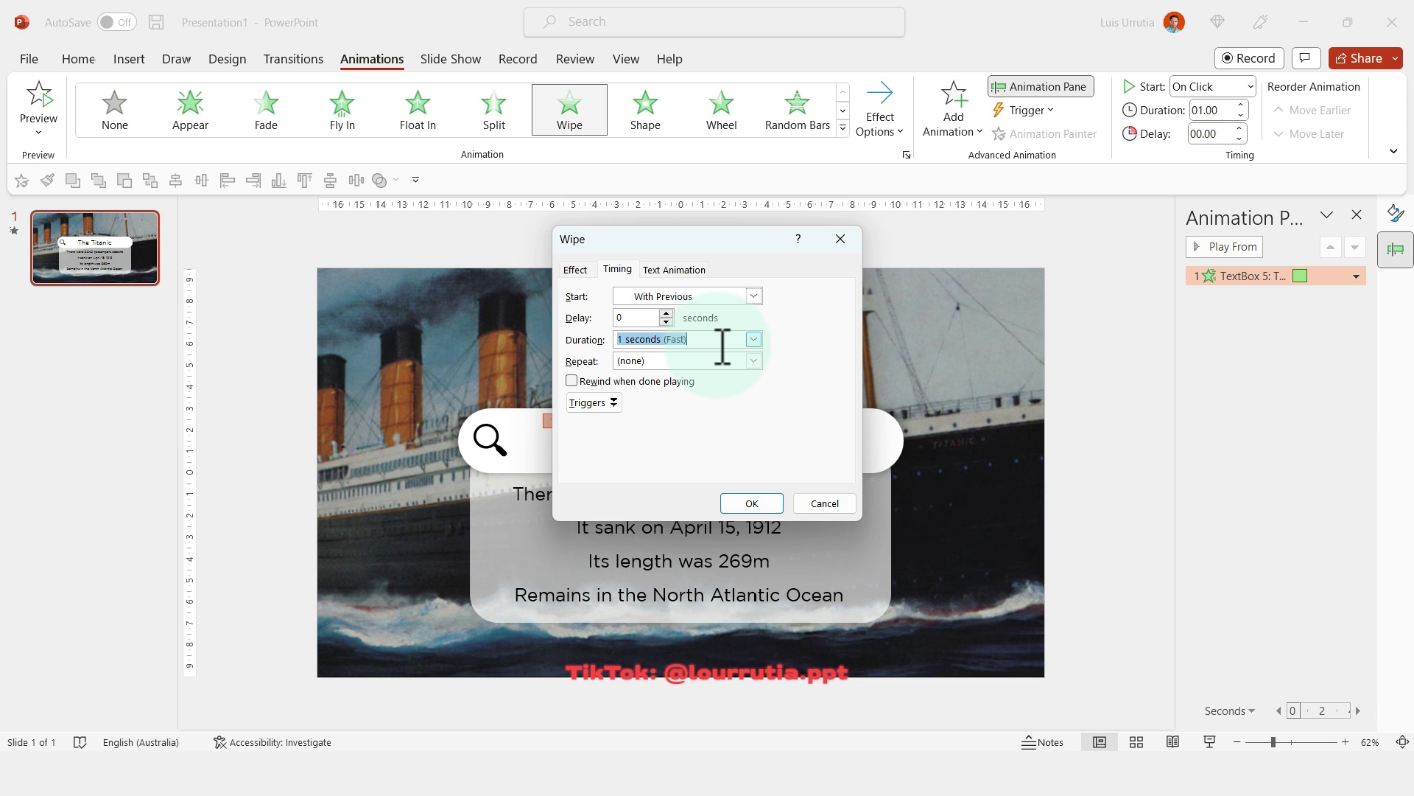
{"action": "left_click", "coordinate": [772, 504]}
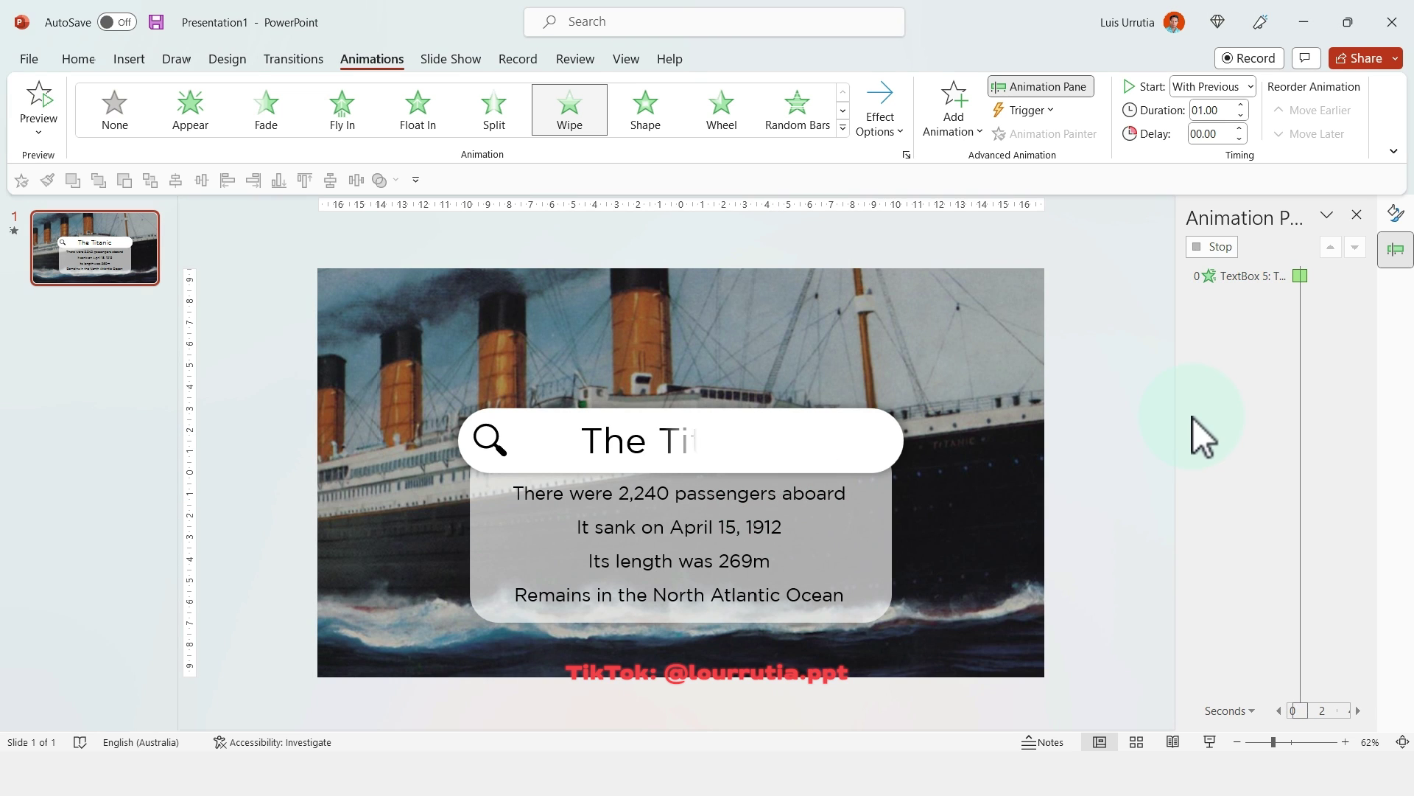
{"action": "left_click", "coordinate": [1257, 409]}
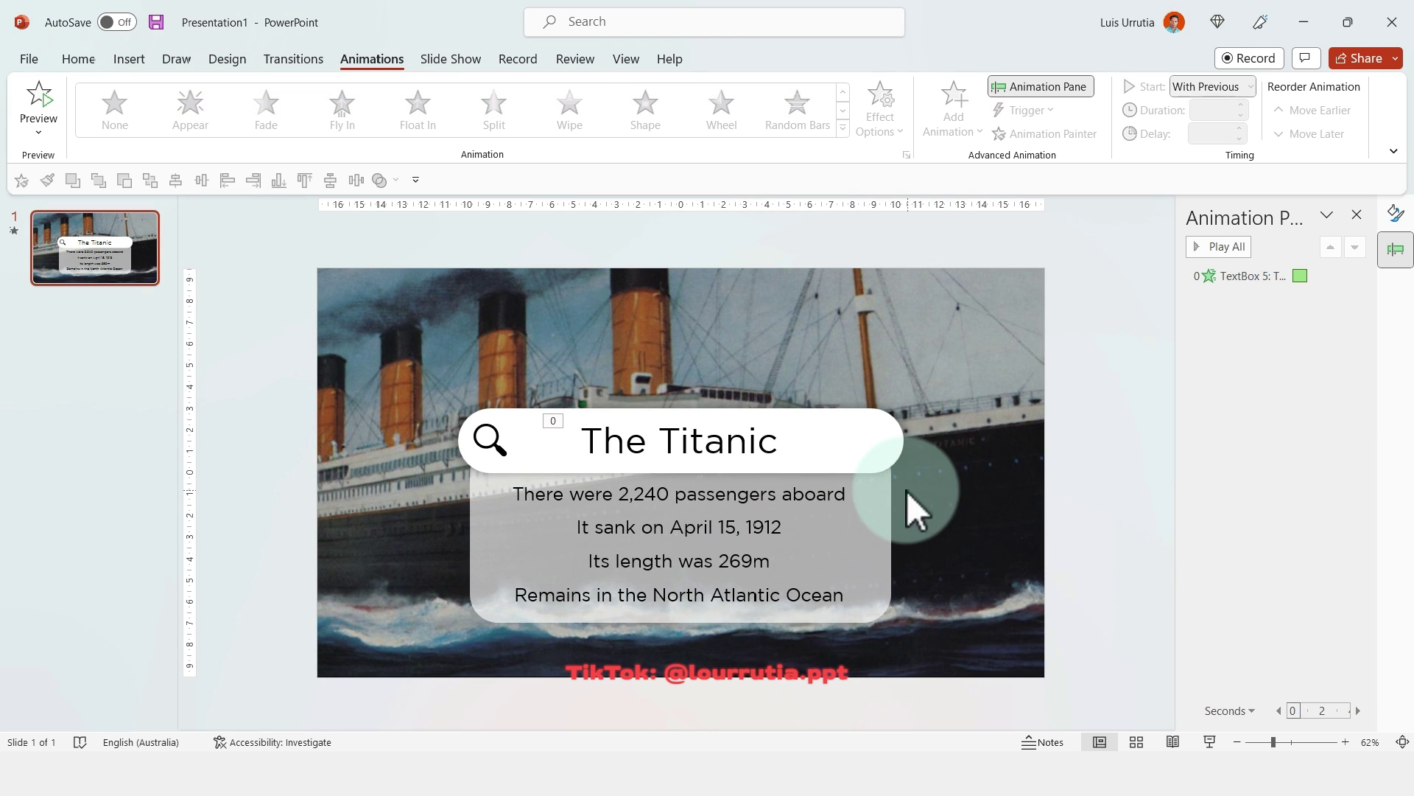
Paste a copy of the ship picture and align it exactly over the original.
{"action": "left_click", "coordinate": [917, 436]}
{"action": "left_click", "coordinate": [688, 335]}
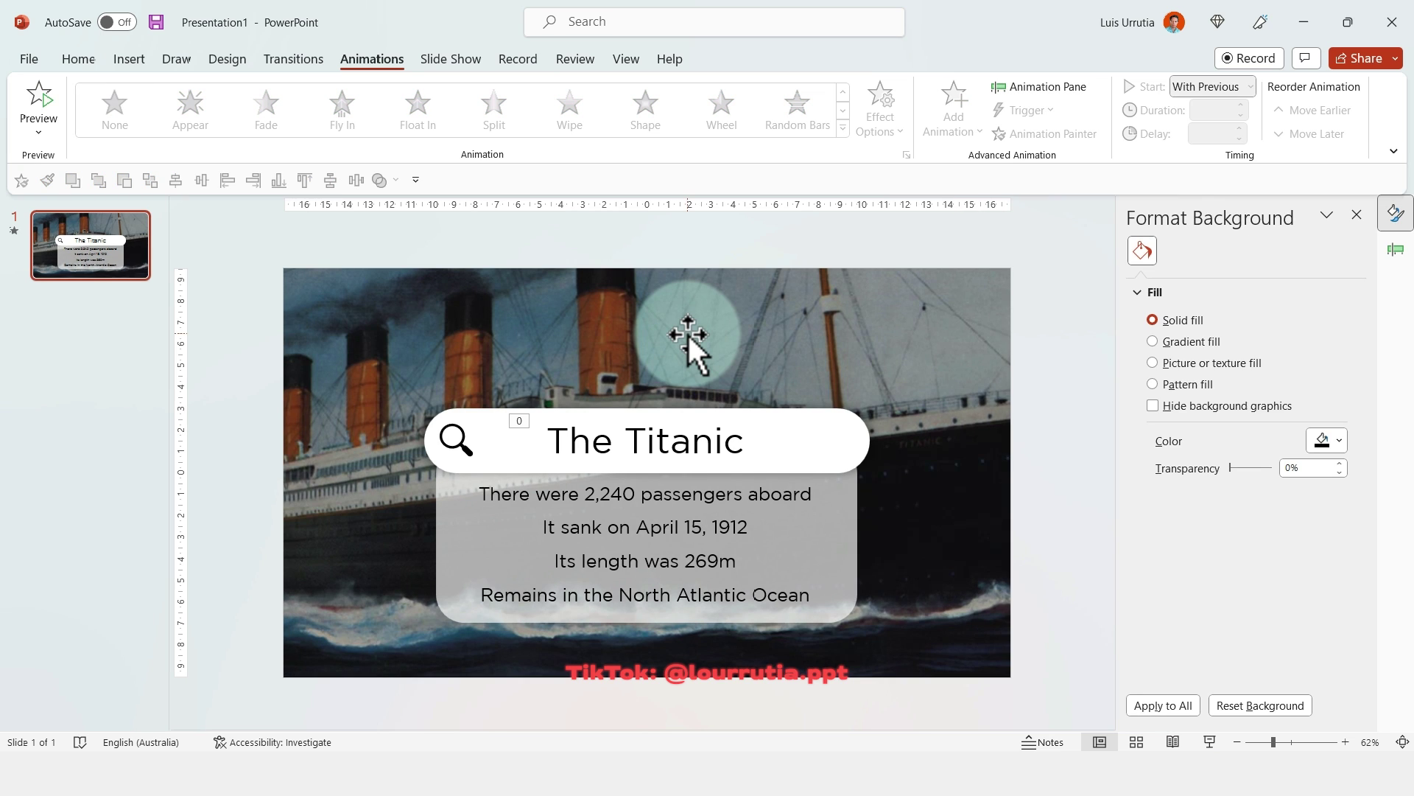
{"action": "left_click", "coordinate": [688, 335]}
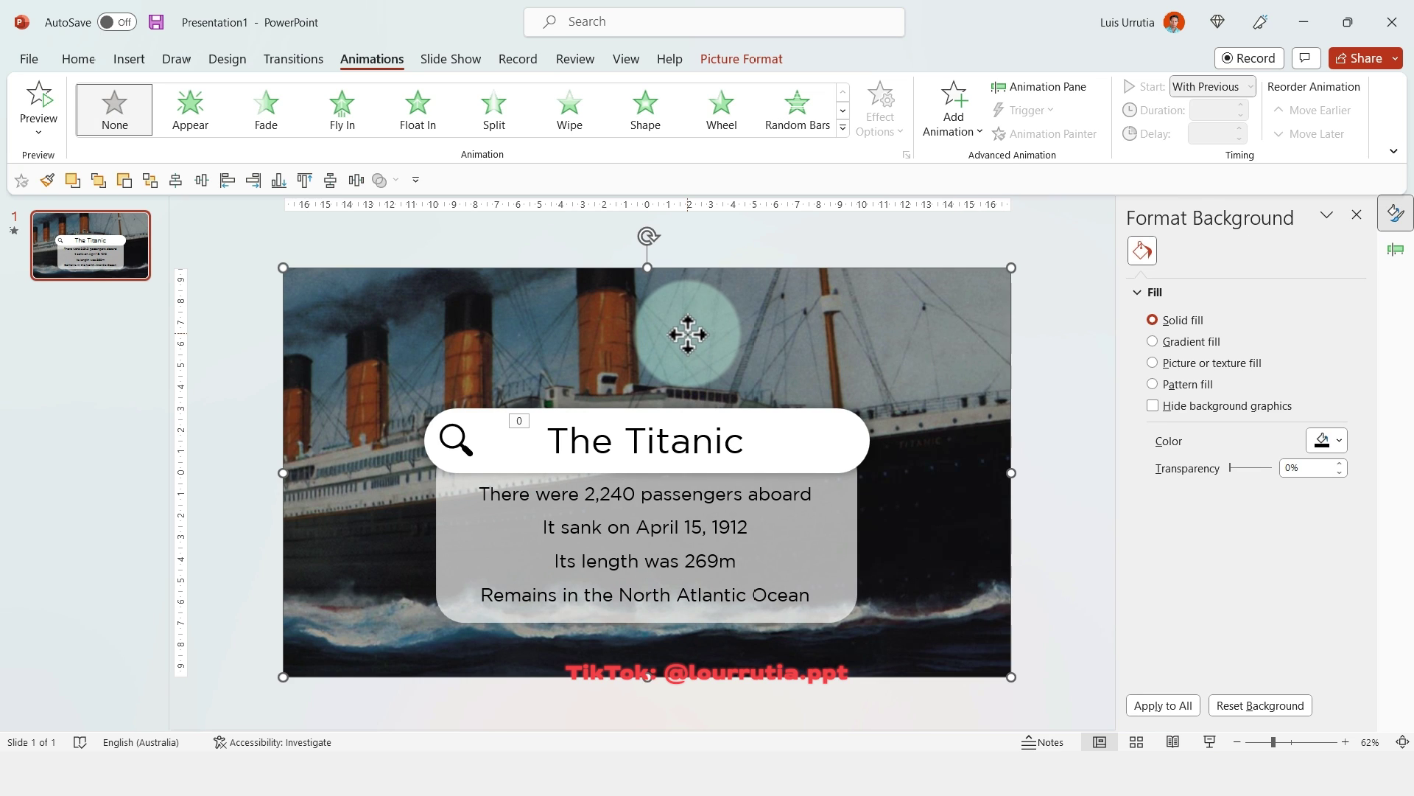
{"action": "key", "text": "ctrl+v"}
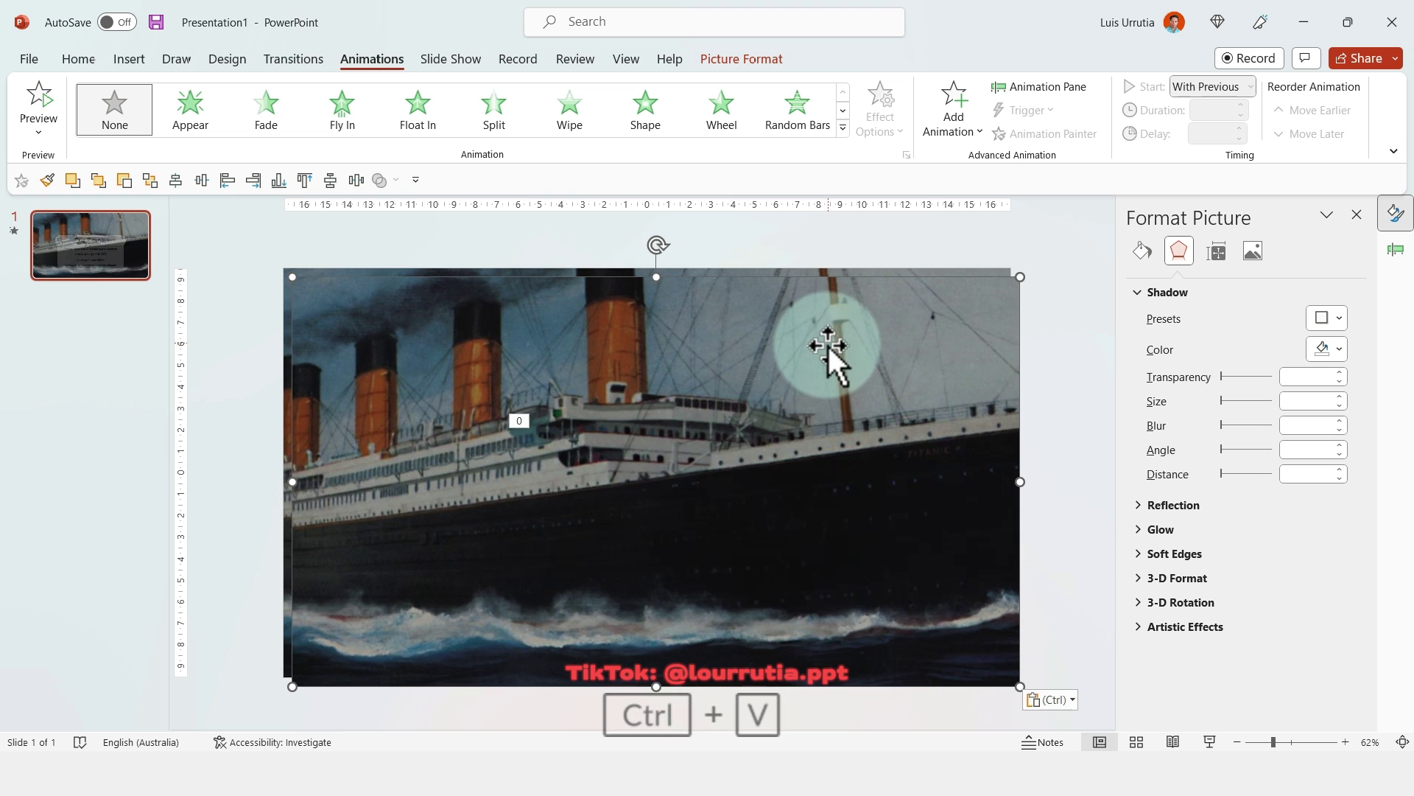
{"action": "left_click_drag", "start_coordinate": [798, 361], "coordinate": [790, 352]}
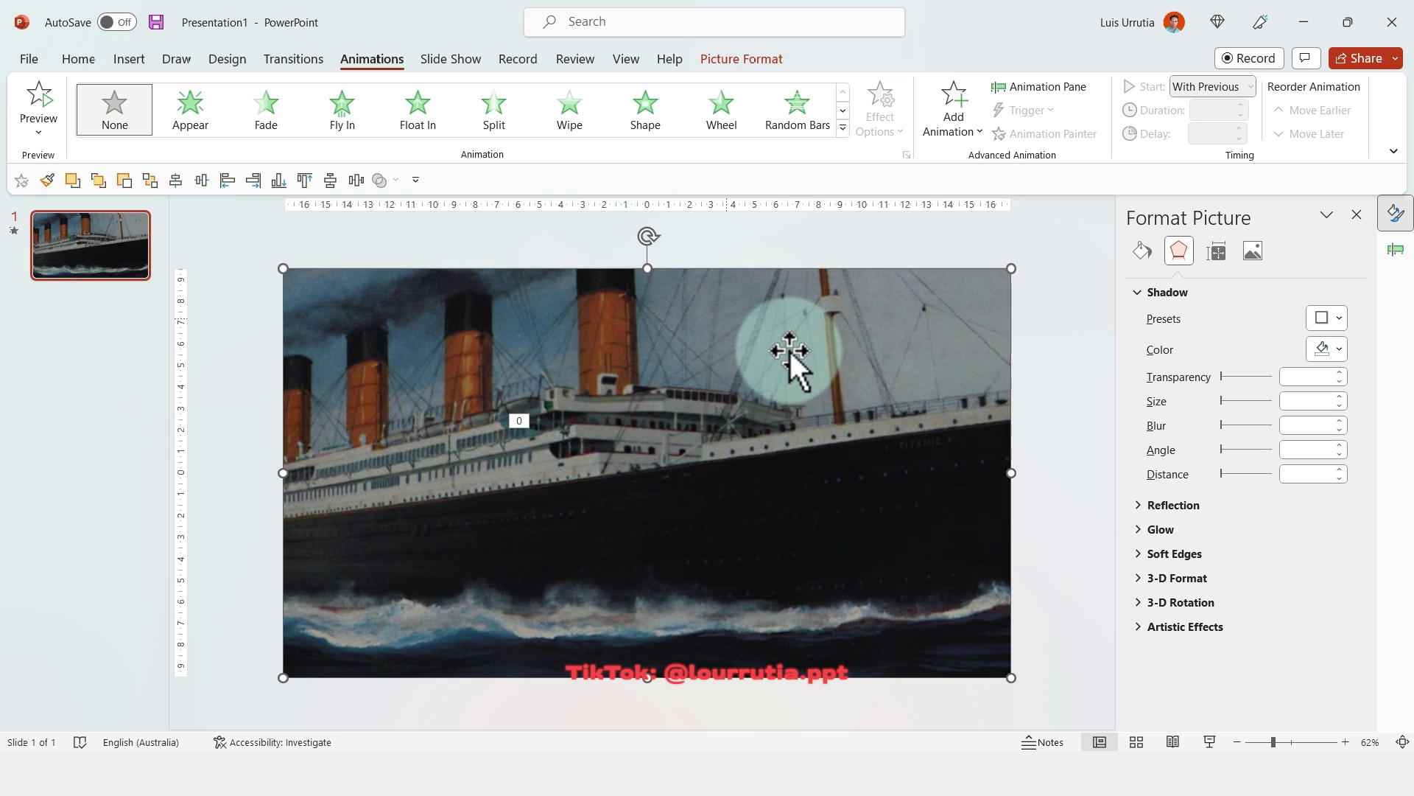
Crop the copy's bottom up to 9.5 × 33.87 cm, revealing the fact panel below.
{"action": "left_click", "coordinate": [742, 58]}
{"action": "left_click", "coordinate": [1185, 96]}
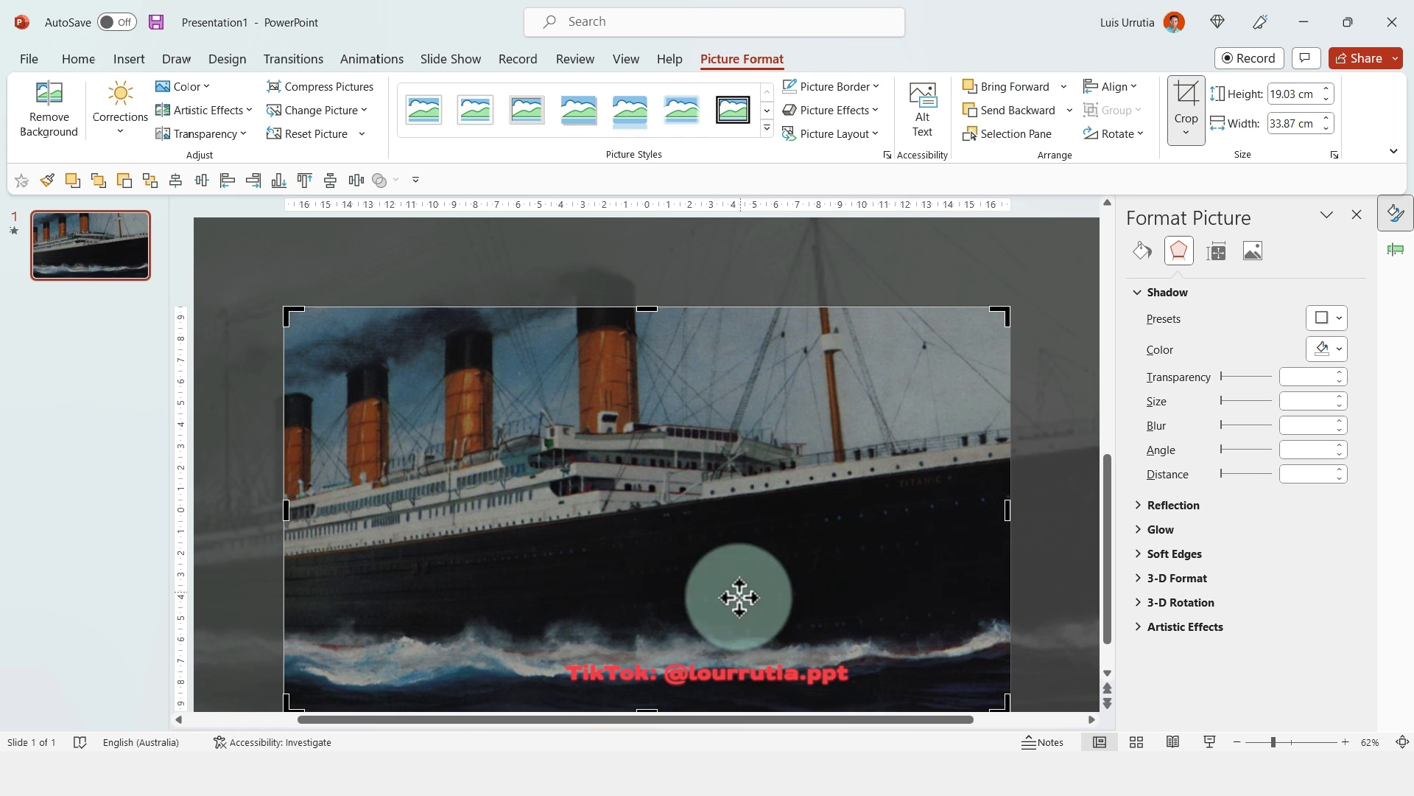
{"action": "left_click_drag", "start_coordinate": [647, 677], "coordinate": [654, 715]}
{"action": "left_click_drag", "start_coordinate": [700, 529], "coordinate": [729, 473]}
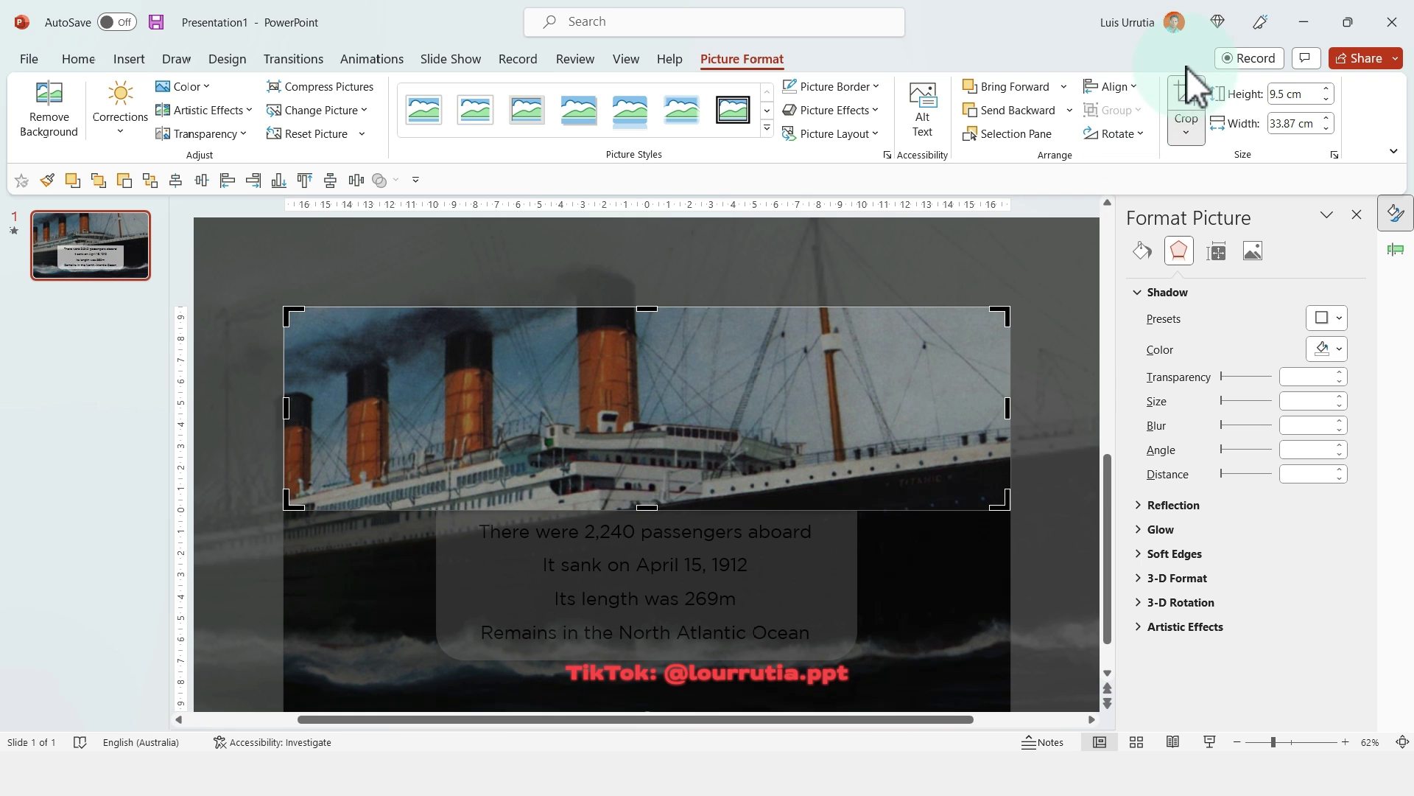
{"action": "left_click", "coordinate": [1186, 95]}
{"action": "left_click", "coordinate": [1054, 322]}
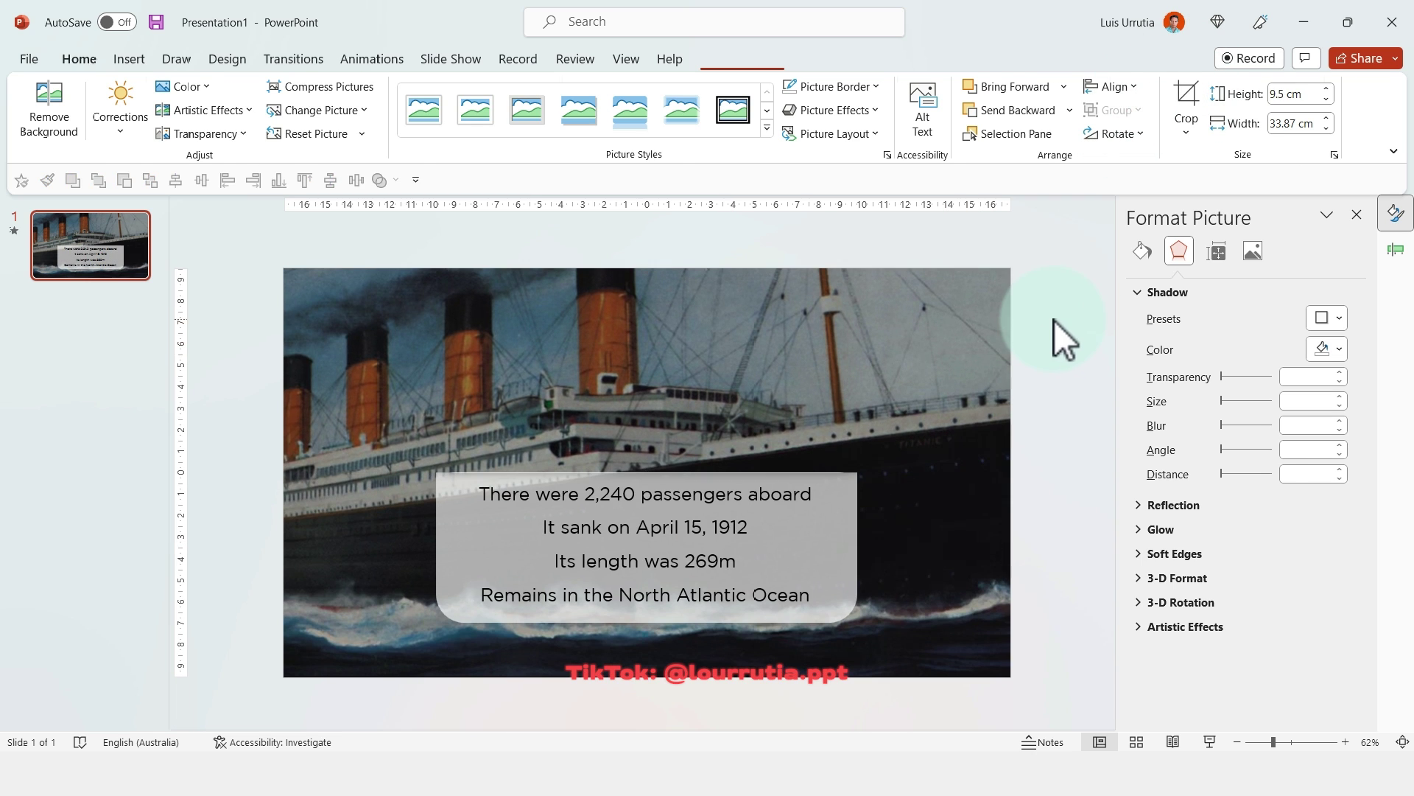
Bring the hidden 'The Titanic' search bar graphics to the front.
{"action": "left_click_drag", "start_coordinate": [1036, 350], "coordinate": [330, 476]}
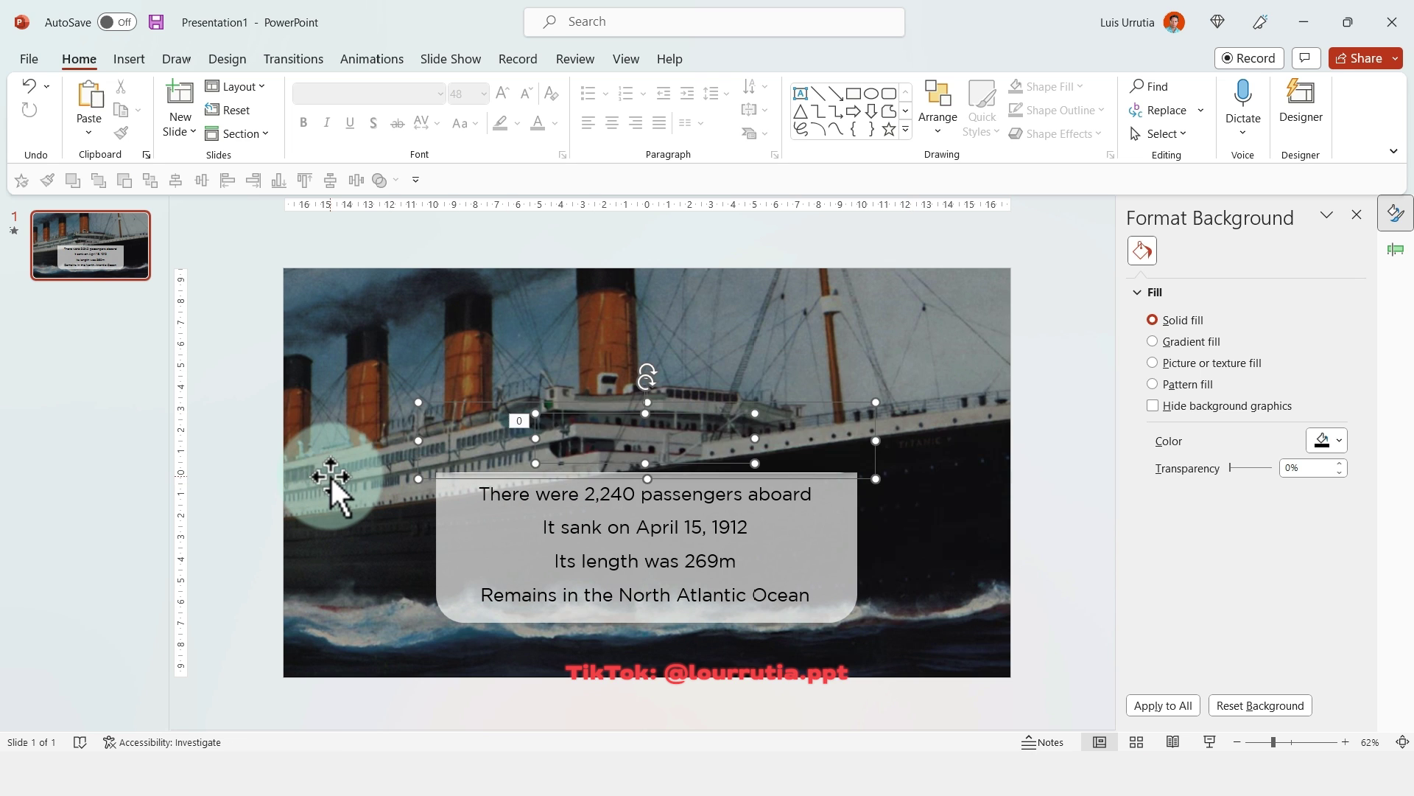
{"action": "right_click", "coordinate": [882, 403]}
{"action": "left_click", "coordinate": [944, 508]}
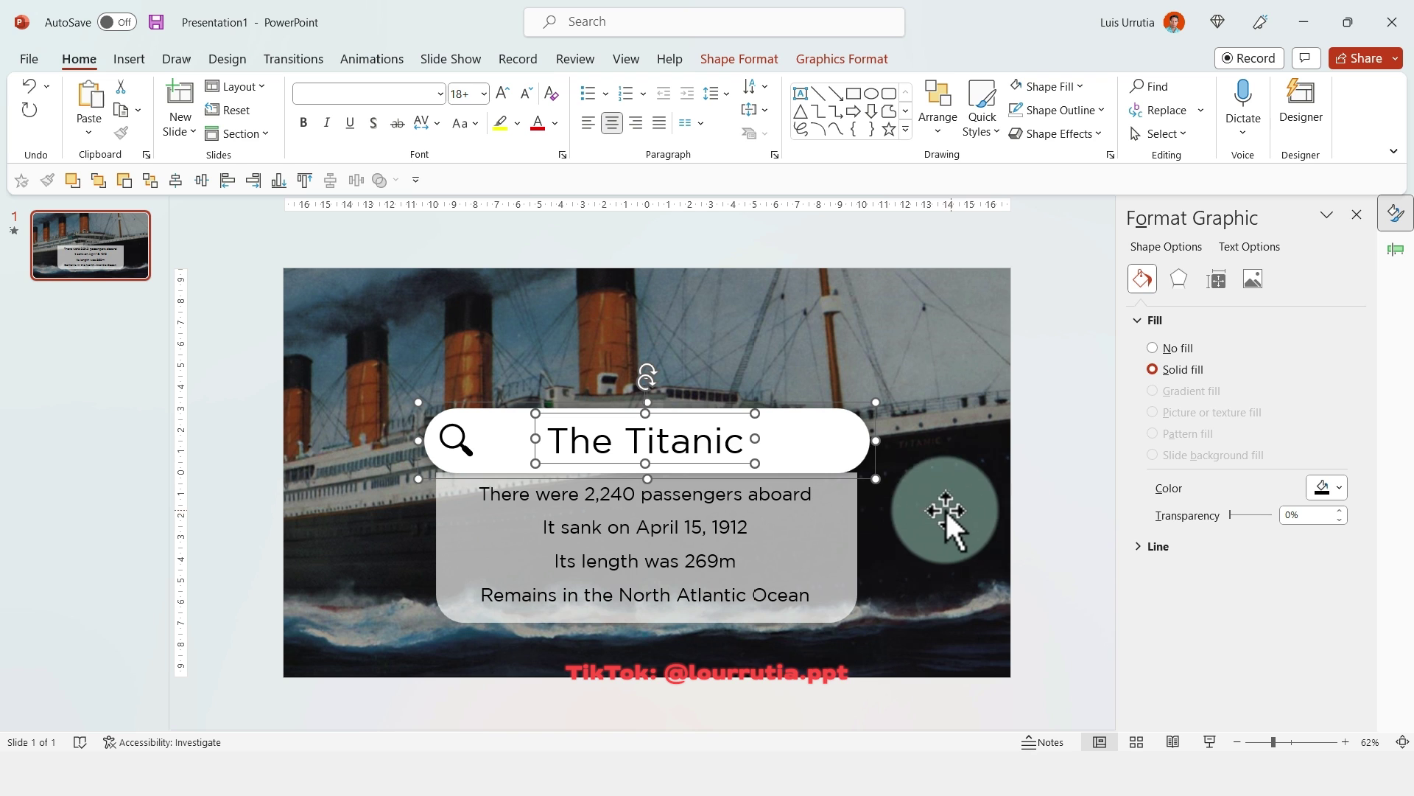
Recrop the top picture copy to 8.83 × 33.87 cm and nudge the fact panel higher.
{"action": "left_click", "coordinate": [948, 443]}
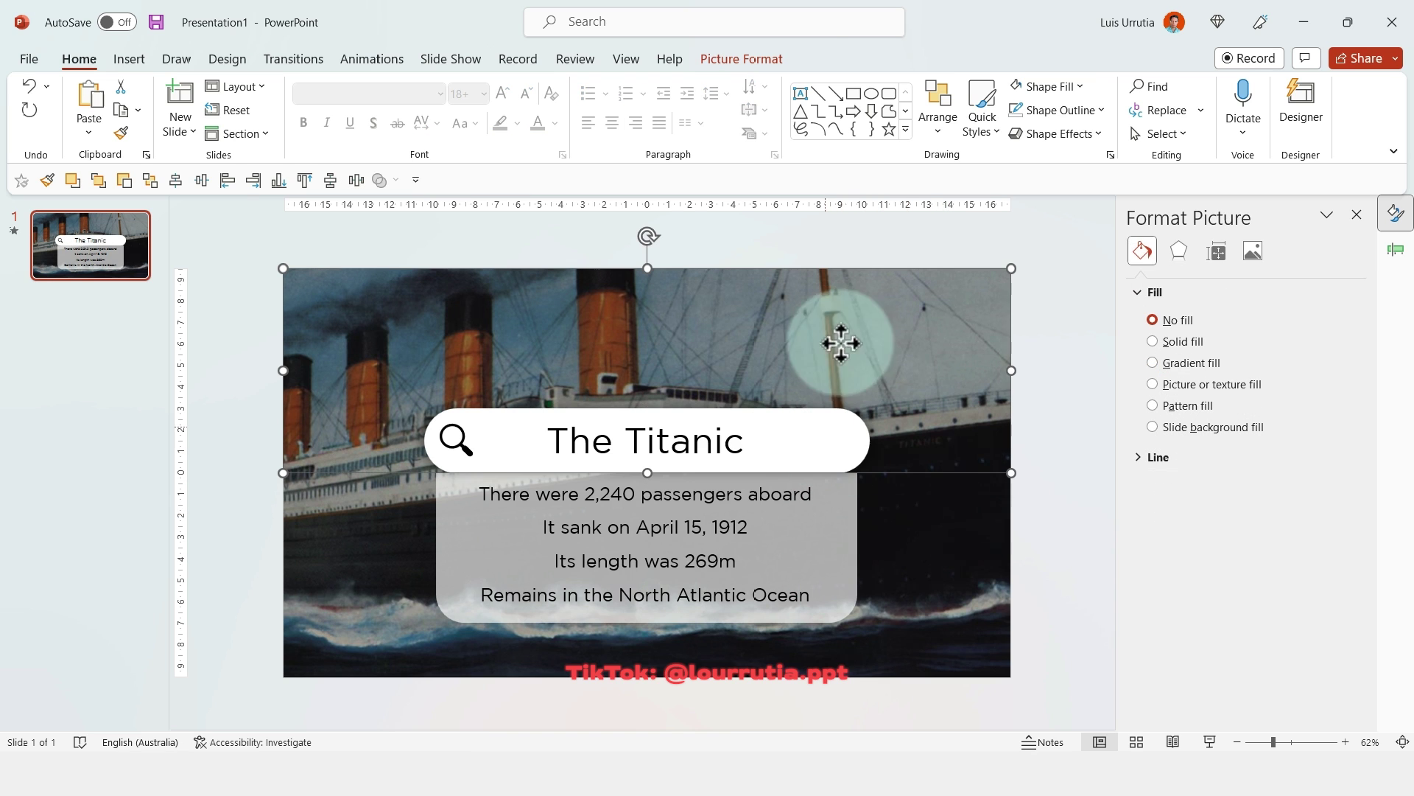
{"action": "left_click", "coordinate": [744, 59]}
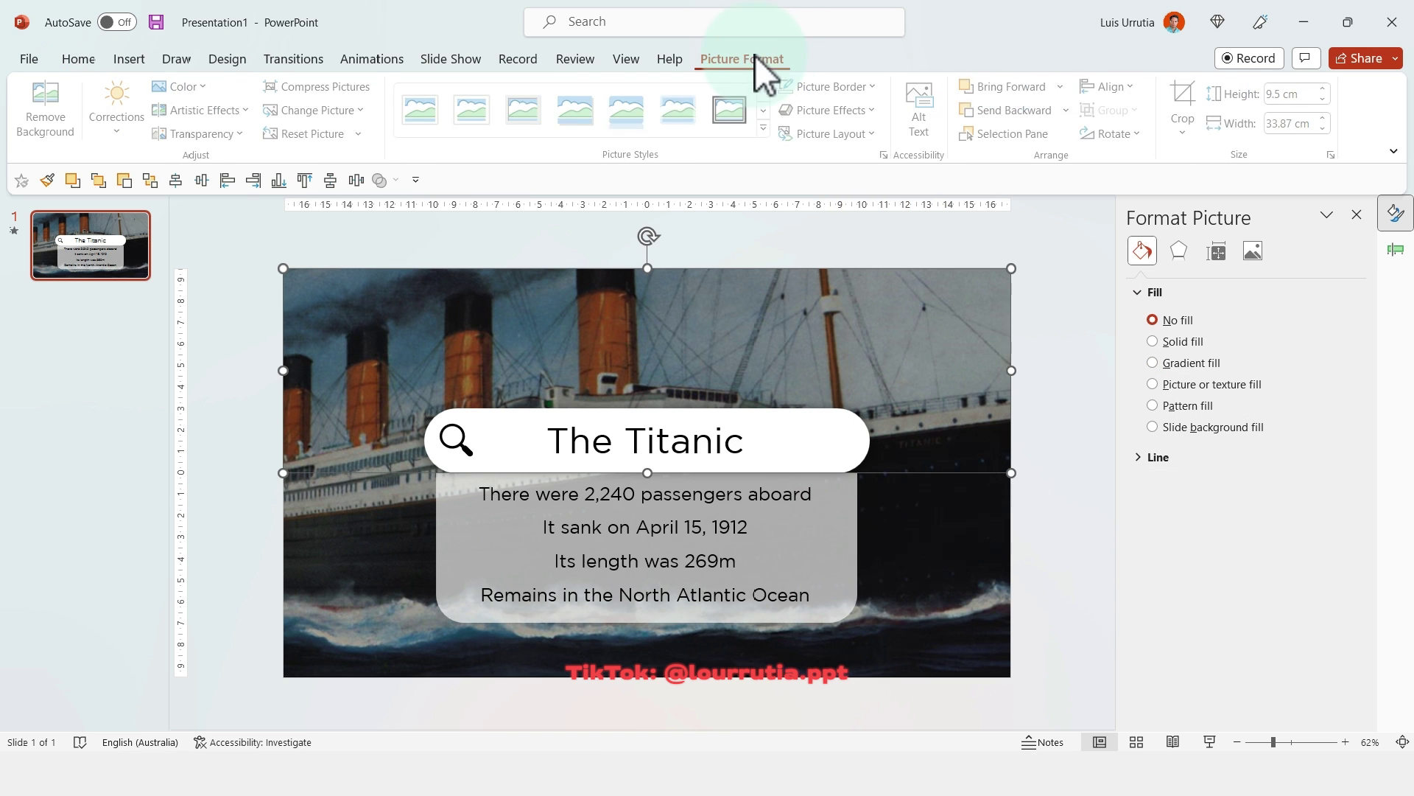
{"action": "left_click", "coordinate": [1180, 100]}
{"action": "left_click_drag", "start_coordinate": [638, 531], "coordinate": [666, 453]}
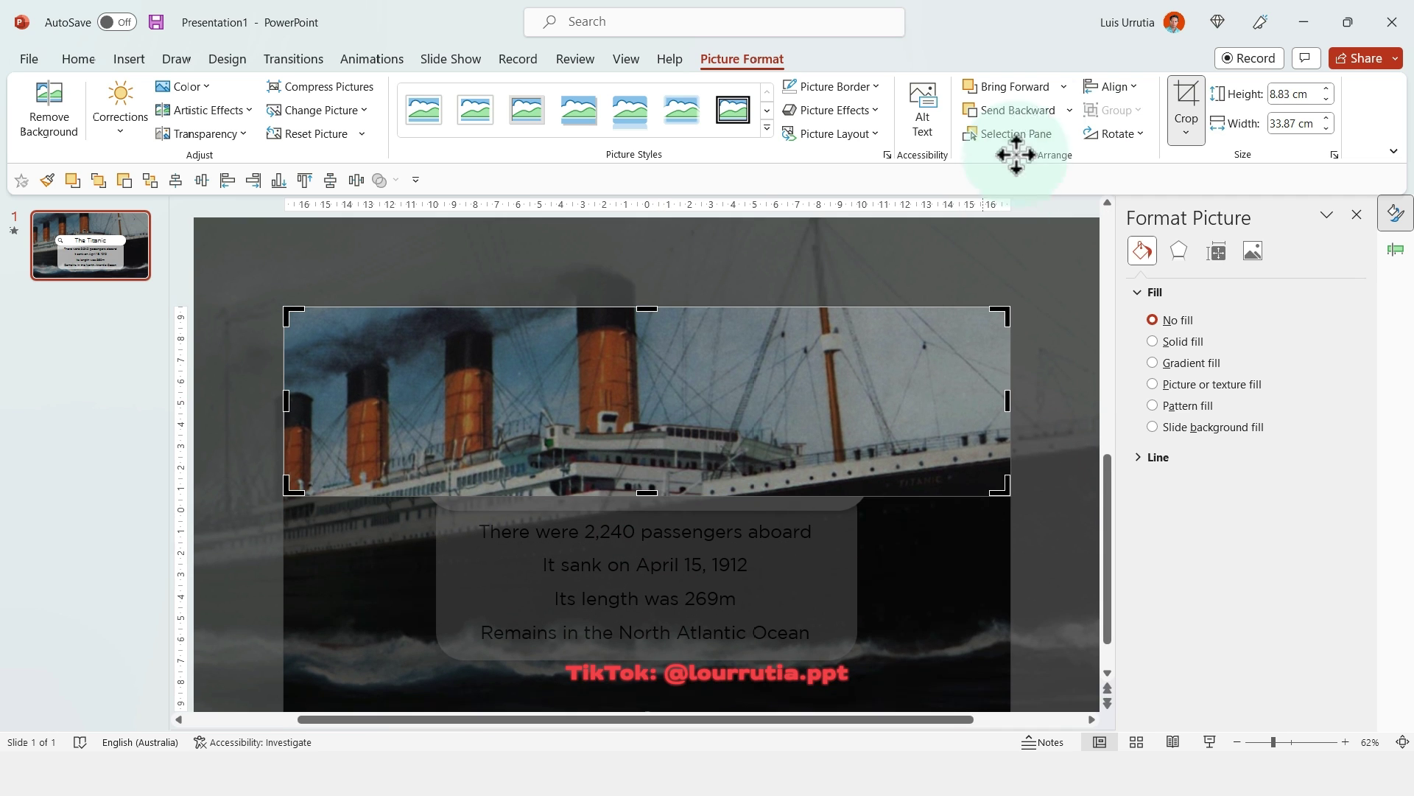
{"action": "left_click", "coordinate": [1188, 81]}
{"action": "left_click", "coordinate": [1021, 494]}
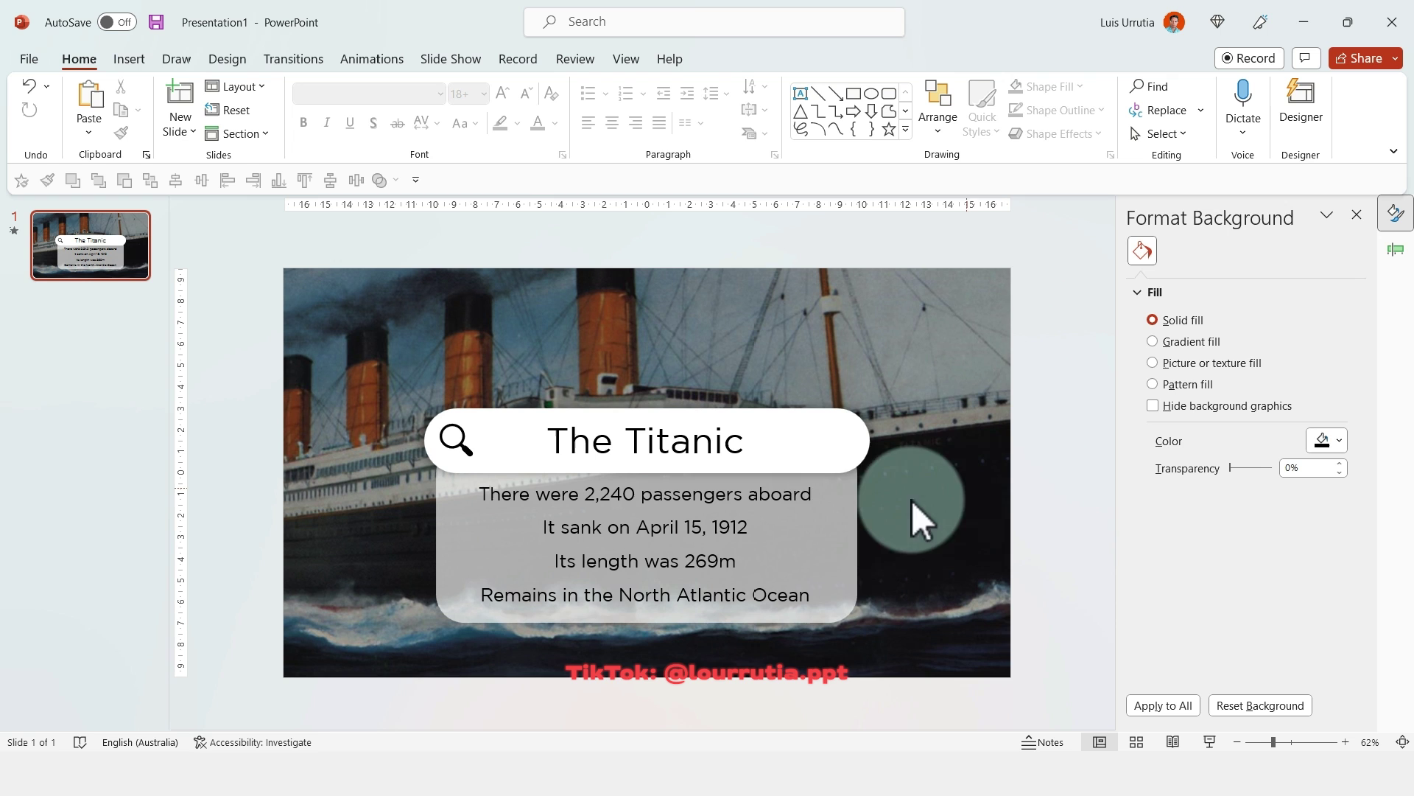
{"action": "mouse_move", "coordinate": [833, 566]}
{"action": "left_mouse_down"}
{"action": "mouse_move", "coordinate": [830, 505]}
{"action": "mouse_move", "coordinate": [874, 357]}
{"action": "mouse_move", "coordinate": [874, 531]}
{"action": "mouse_move", "coordinate": [865, 546]}
{"action": "mouse_move", "coordinate": [840, 537]}
{"action": "mouse_move", "coordinate": [852, 454]}
{"action": "mouse_move", "coordinate": [846, 566]}
{"action": "mouse_move", "coordinate": [825, 576]}
{"action": "left_mouse_up"}
Undo the panel move, then give the grey fact panel a Fly In entrance from the top.
{"action": "key", "text": "ctrl+z"}
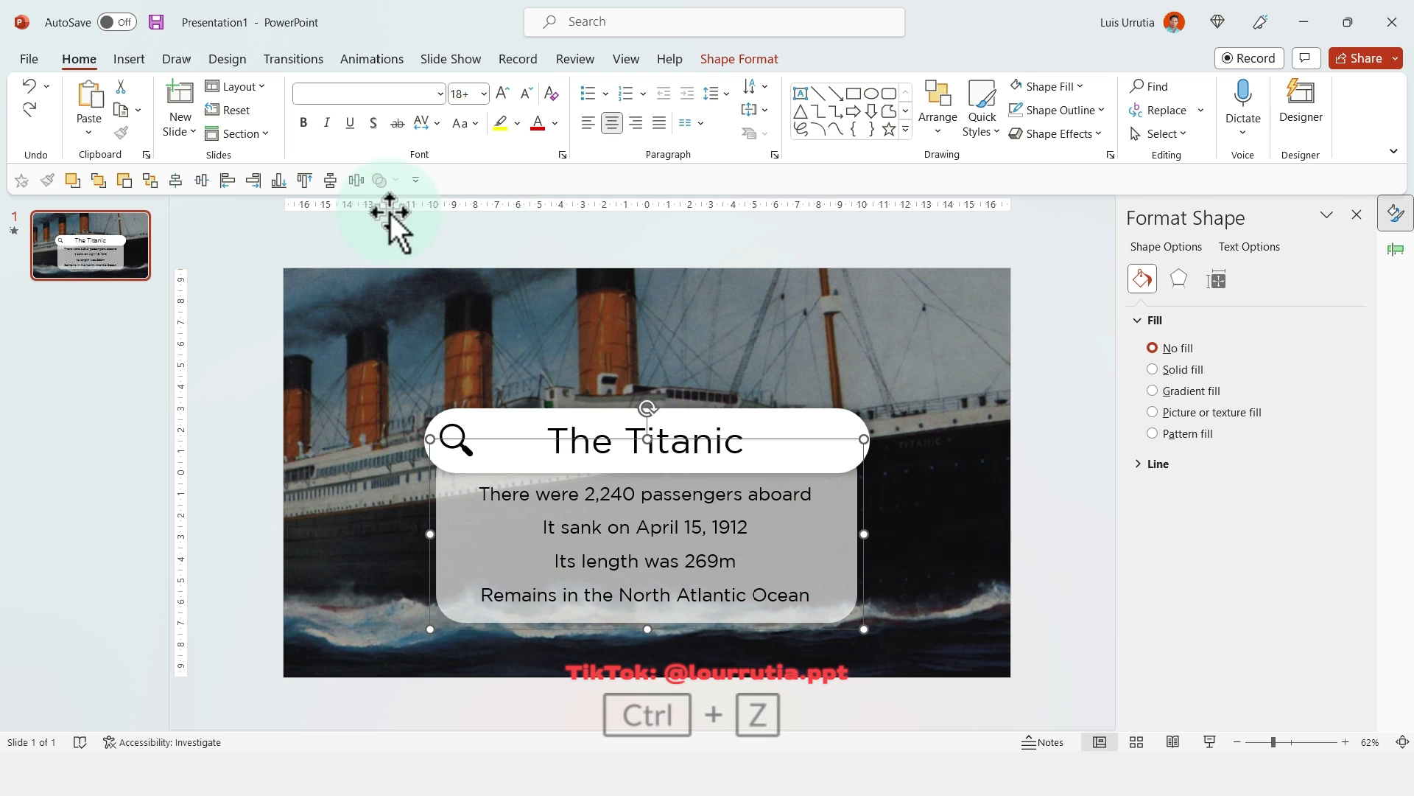
{"action": "left_click", "coordinate": [369, 59]}
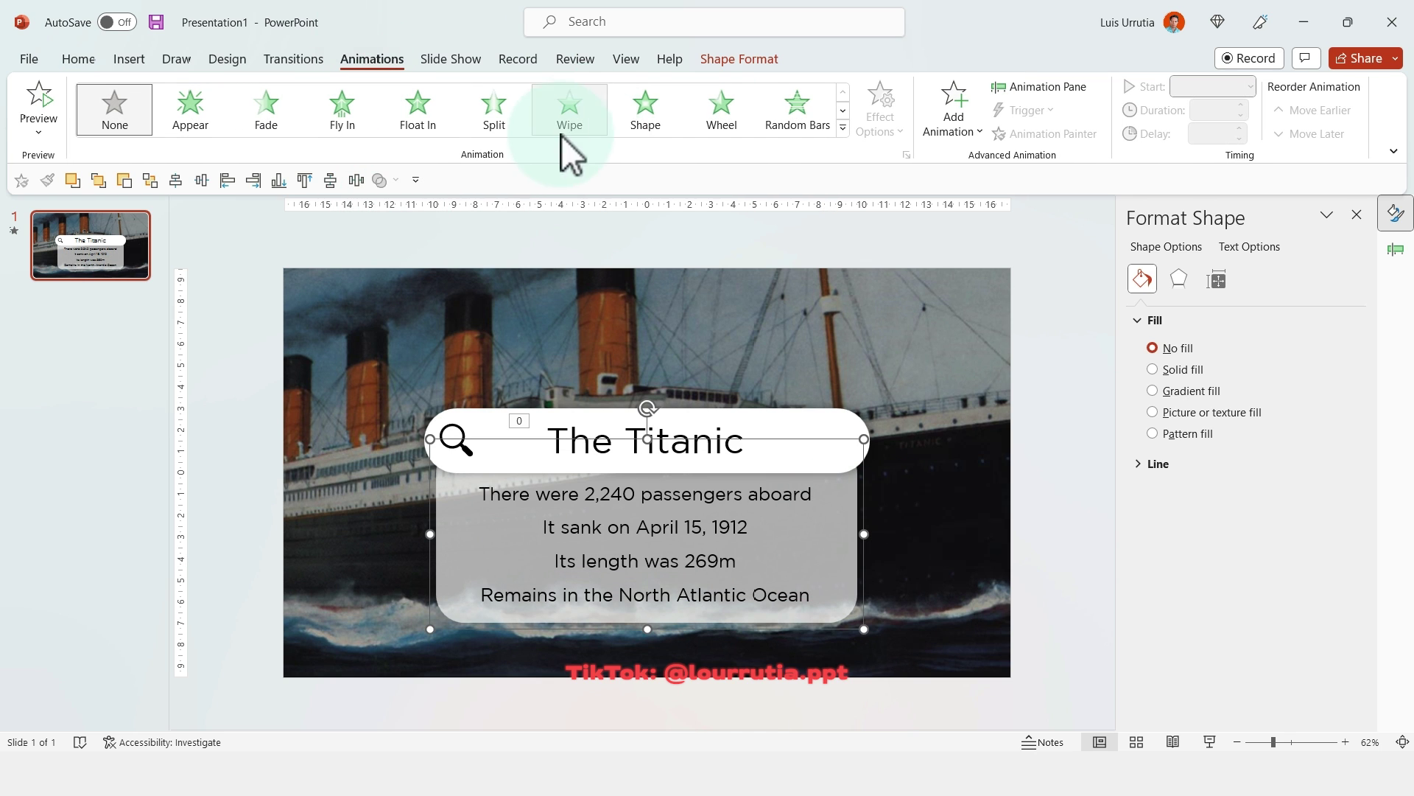
{"action": "left_click", "coordinate": [843, 125]}
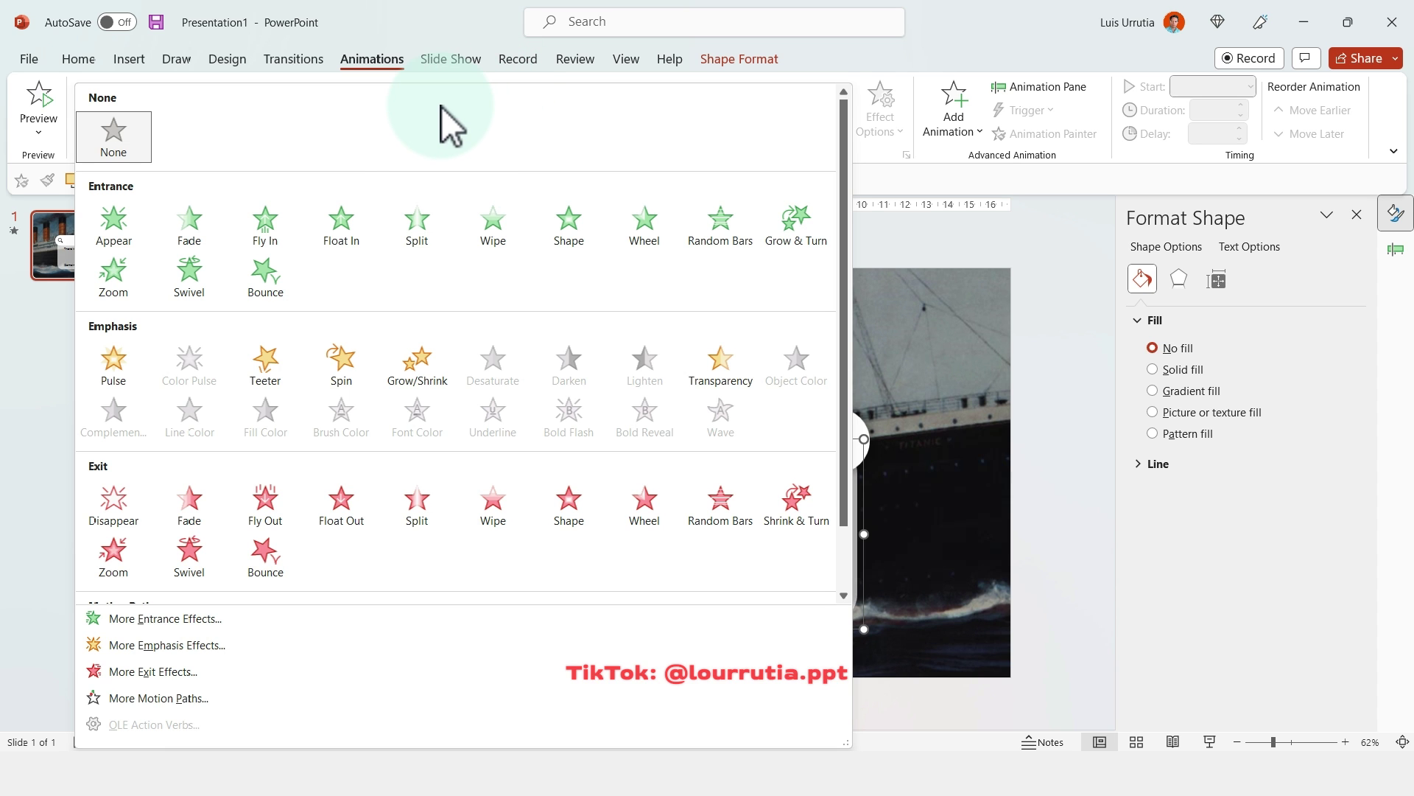
{"action": "left_click", "coordinate": [253, 220]}
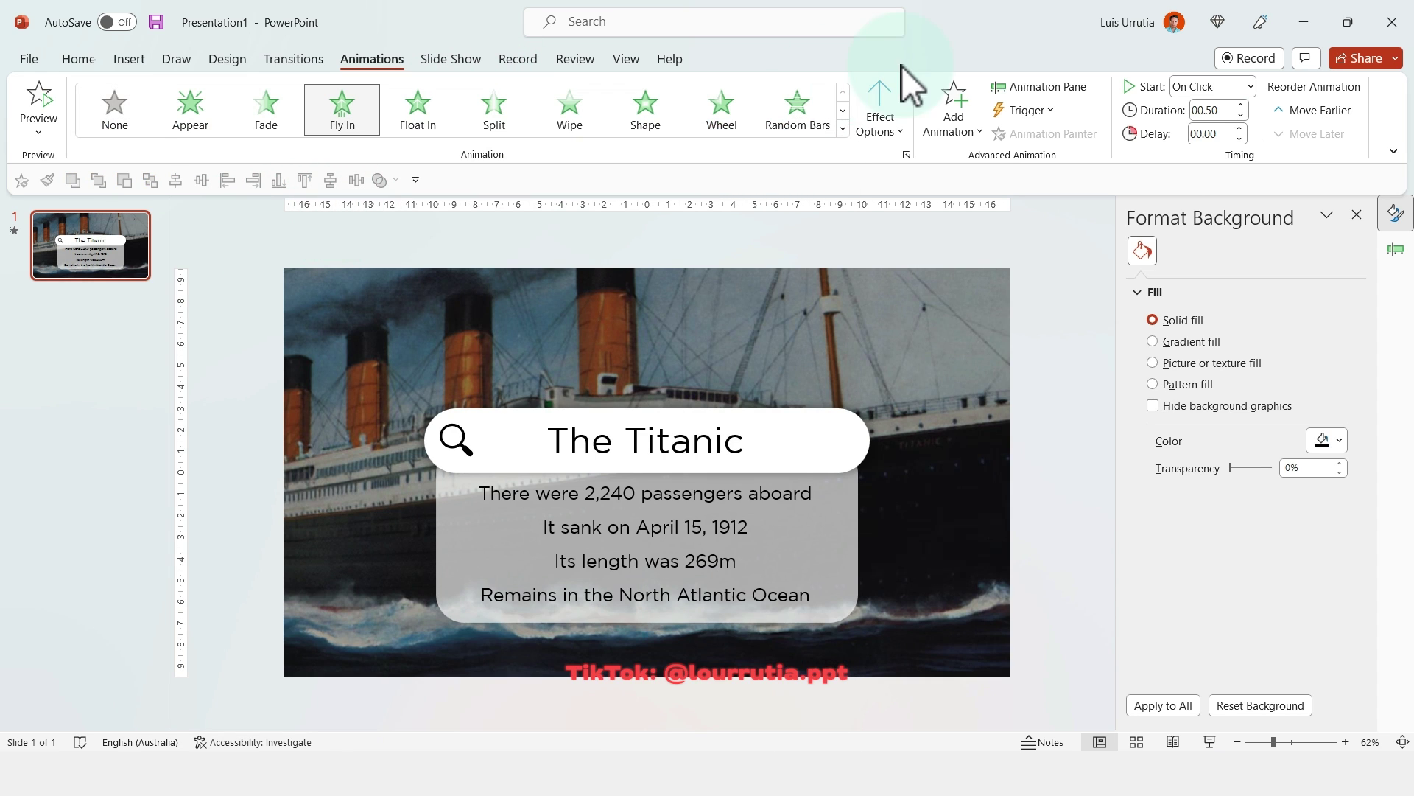
{"action": "left_click", "coordinate": [896, 125]}
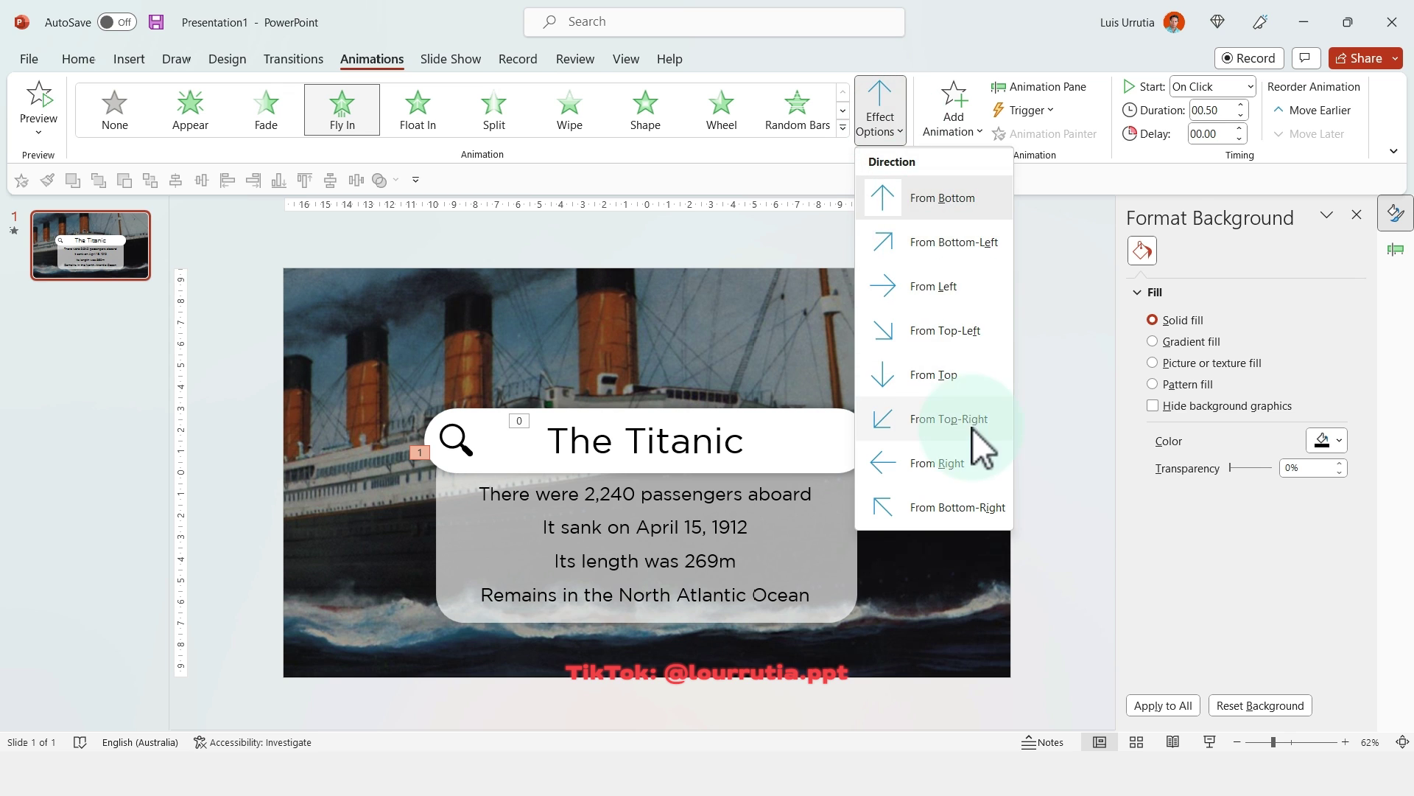
{"action": "left_click", "coordinate": [966, 378]}
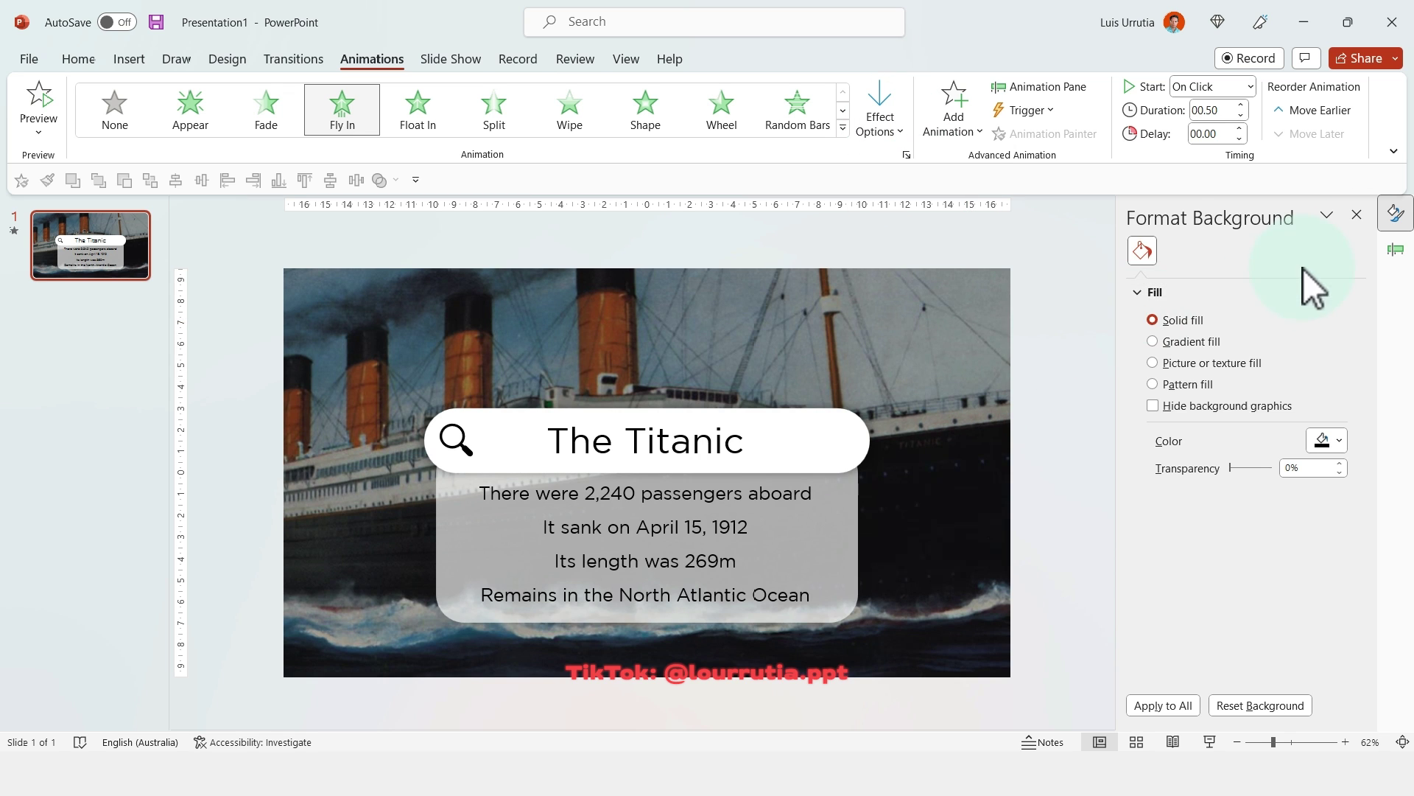
Set the Group 11 Fly In to start With Previous and last 1 second.
{"action": "left_click", "coordinate": [1396, 251]}
{"action": "right_click", "coordinate": [1240, 294]}
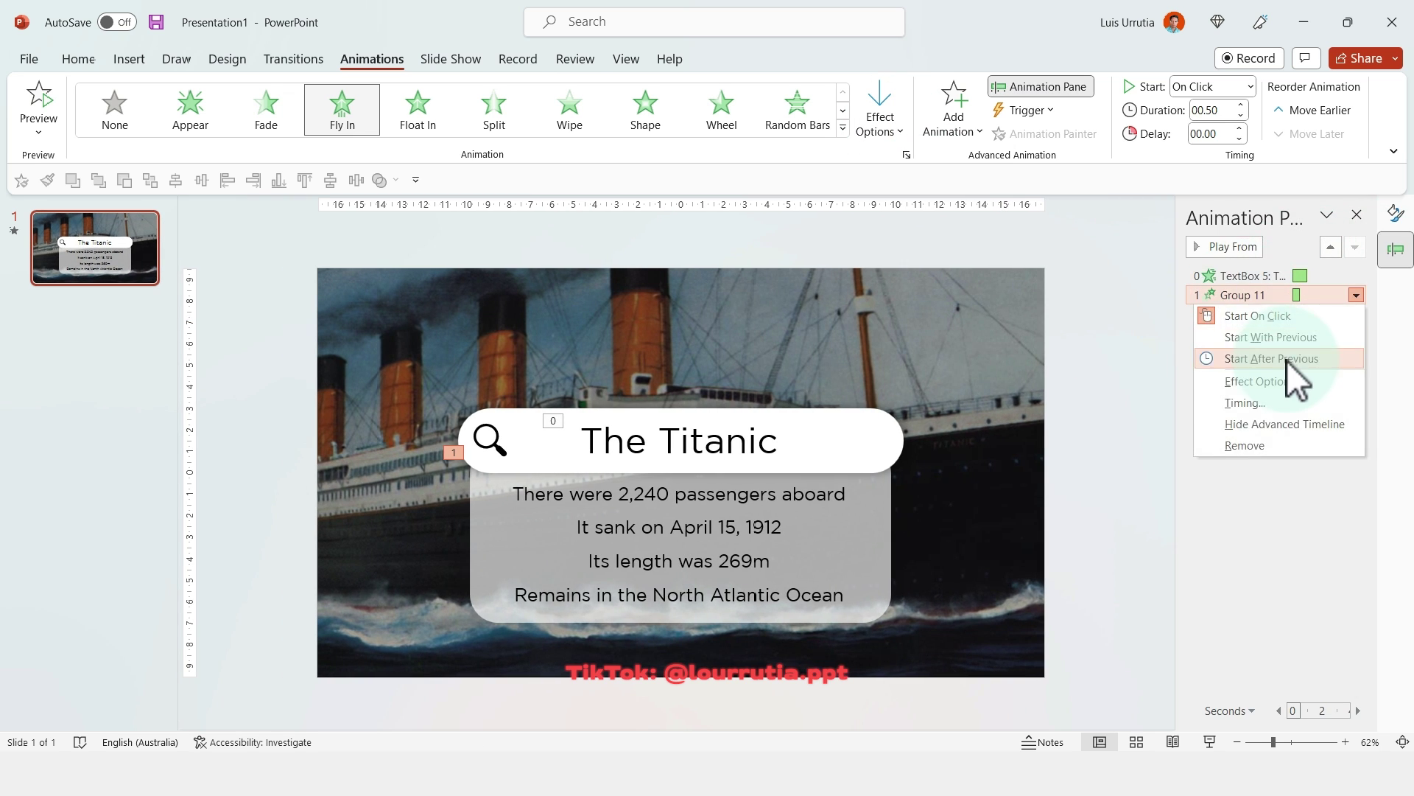
{"action": "left_click", "coordinate": [1273, 381]}
{"action": "left_click", "coordinate": [614, 245]}
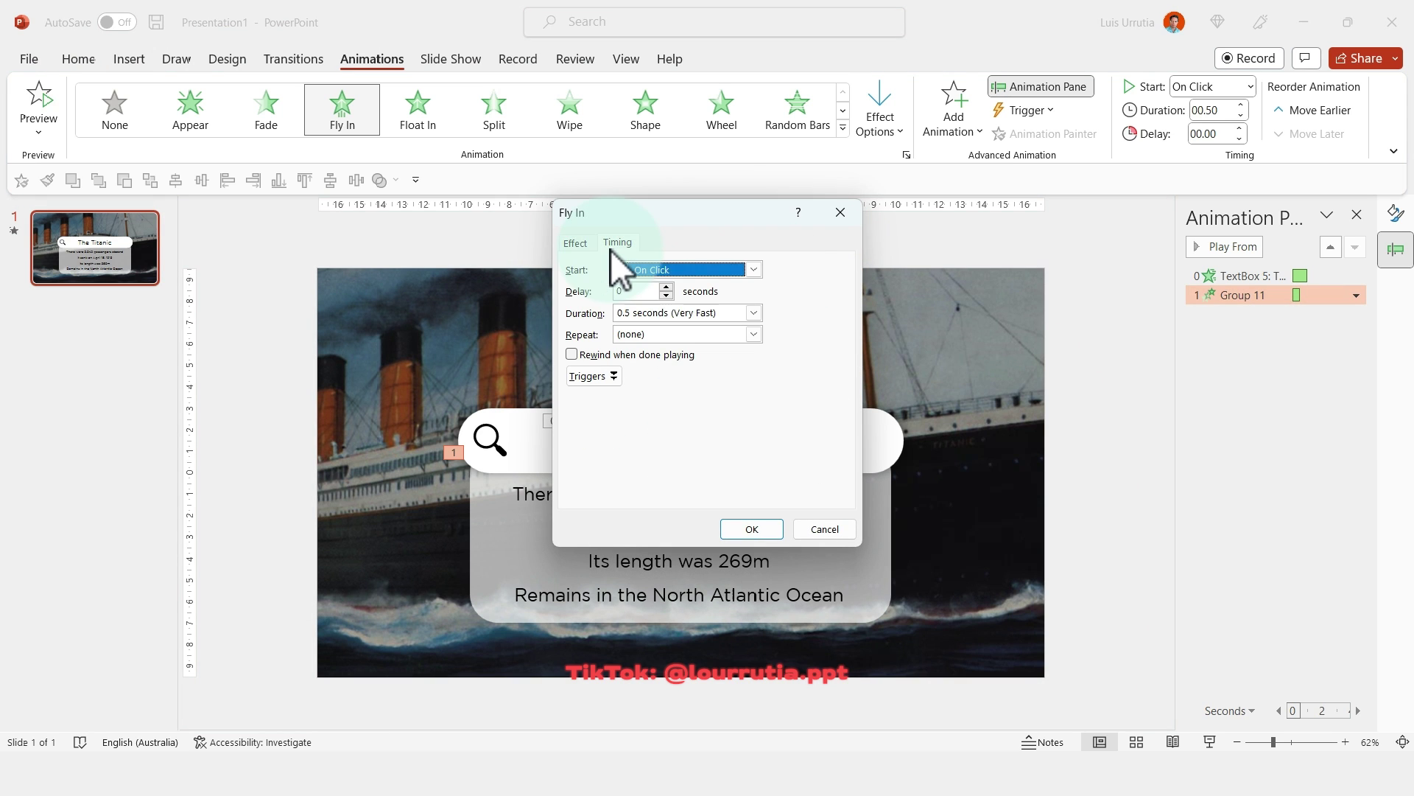
{"action": "left_click", "coordinate": [751, 270]}
{"action": "left_click", "coordinate": [730, 298]}
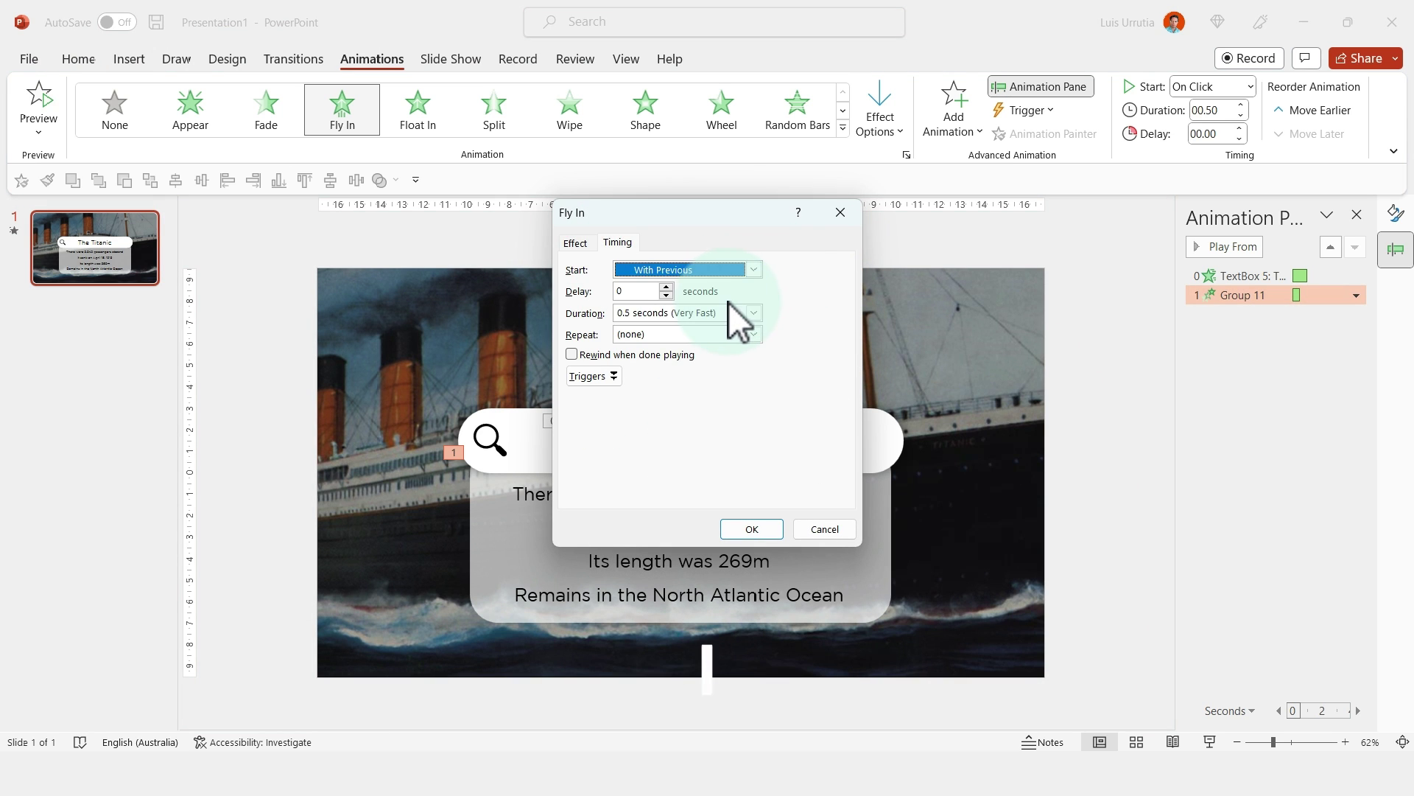
{"action": "left_click", "coordinate": [753, 314]}
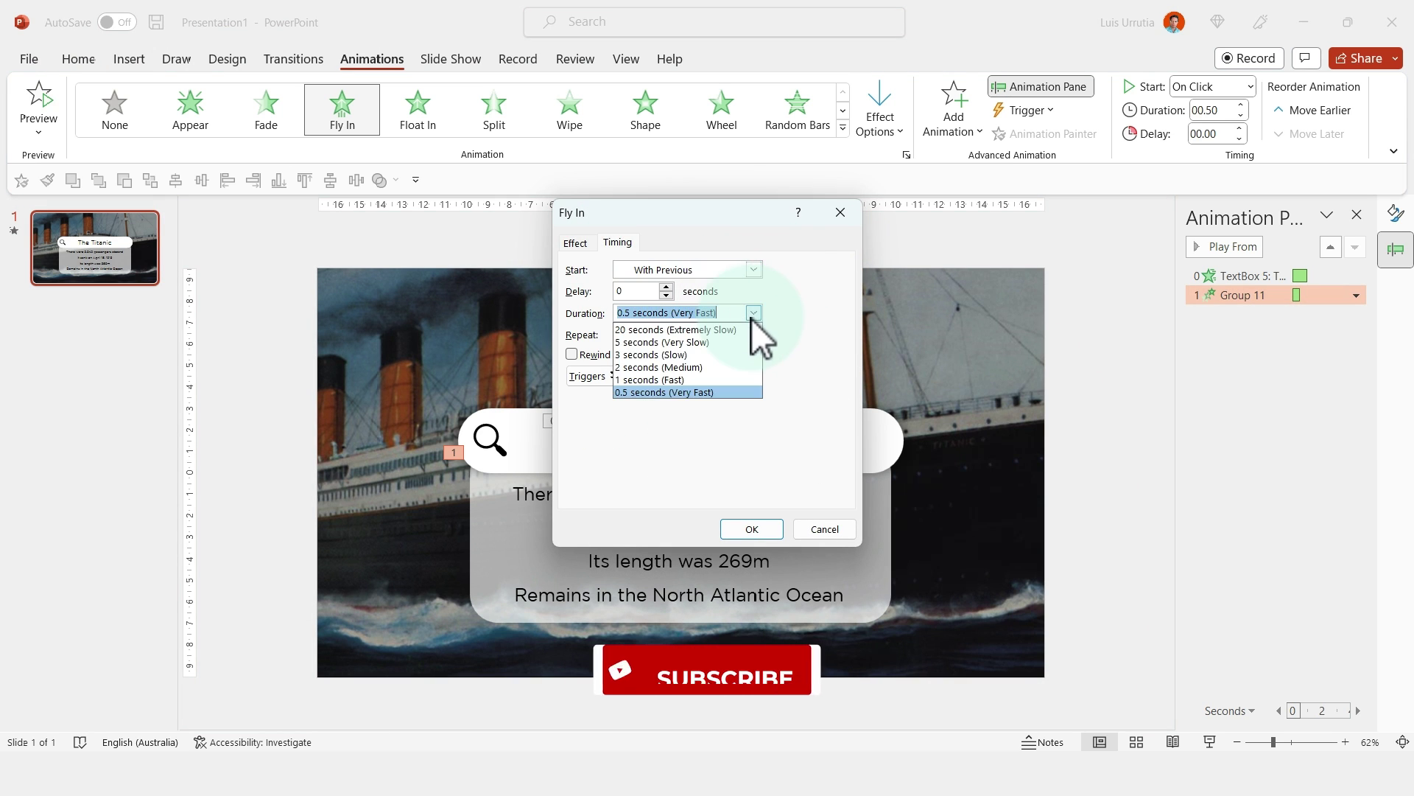
{"action": "left_click", "coordinate": [682, 379]}
Give the Fly In a 1-second smooth end, confirm, and preview the slide's animations.
{"action": "left_click", "coordinate": [579, 243]}
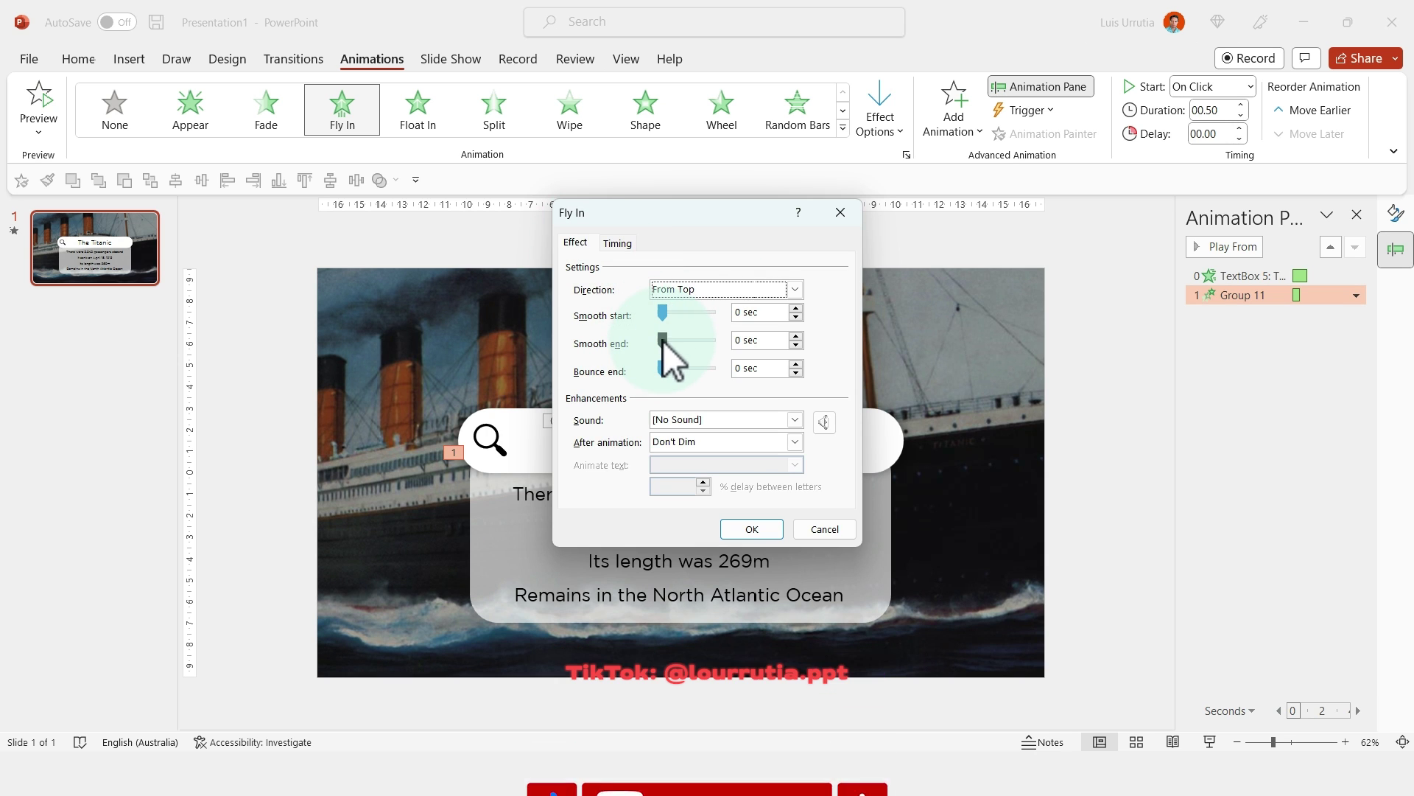
{"action": "left_click_drag", "start_coordinate": [663, 341], "coordinate": [758, 338]}
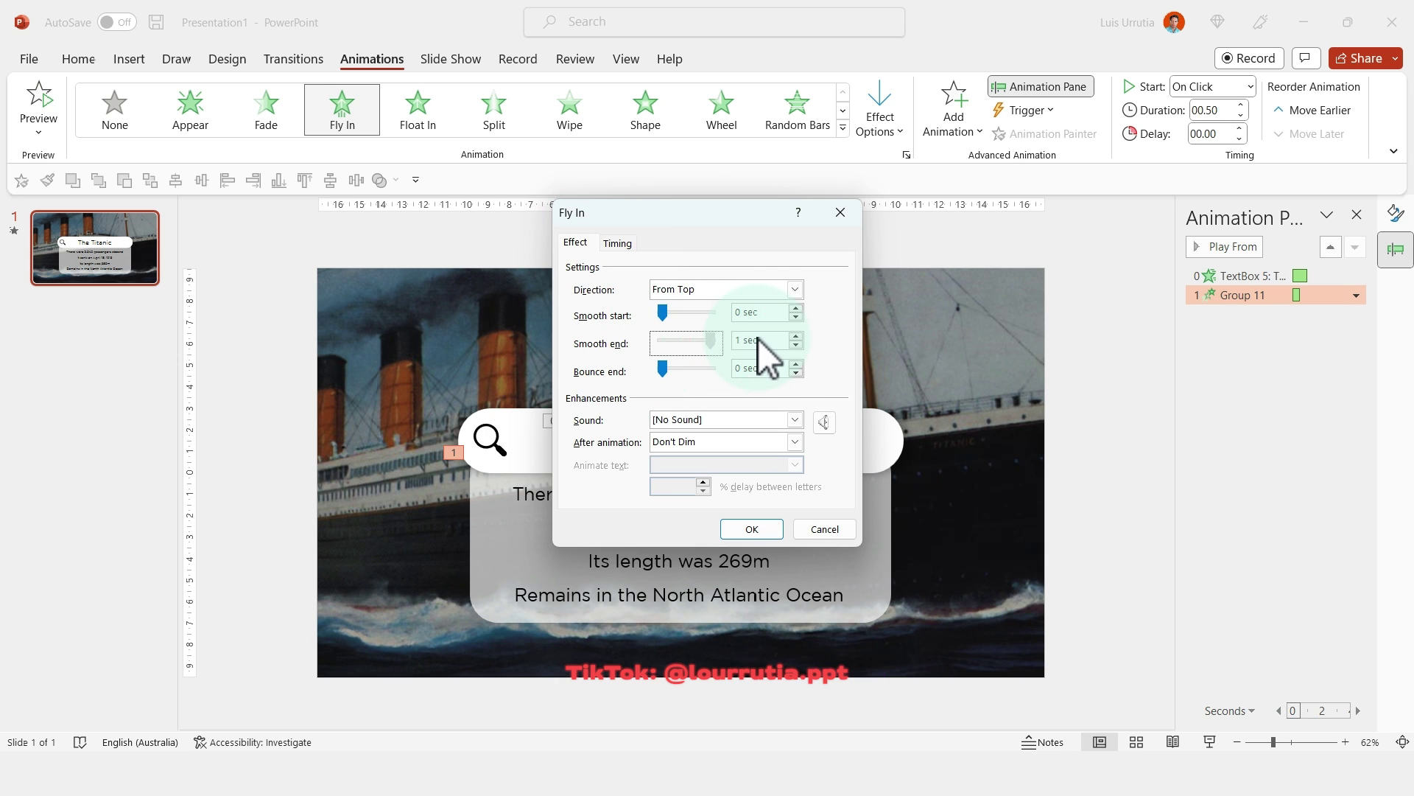
{"action": "left_click", "coordinate": [746, 536]}
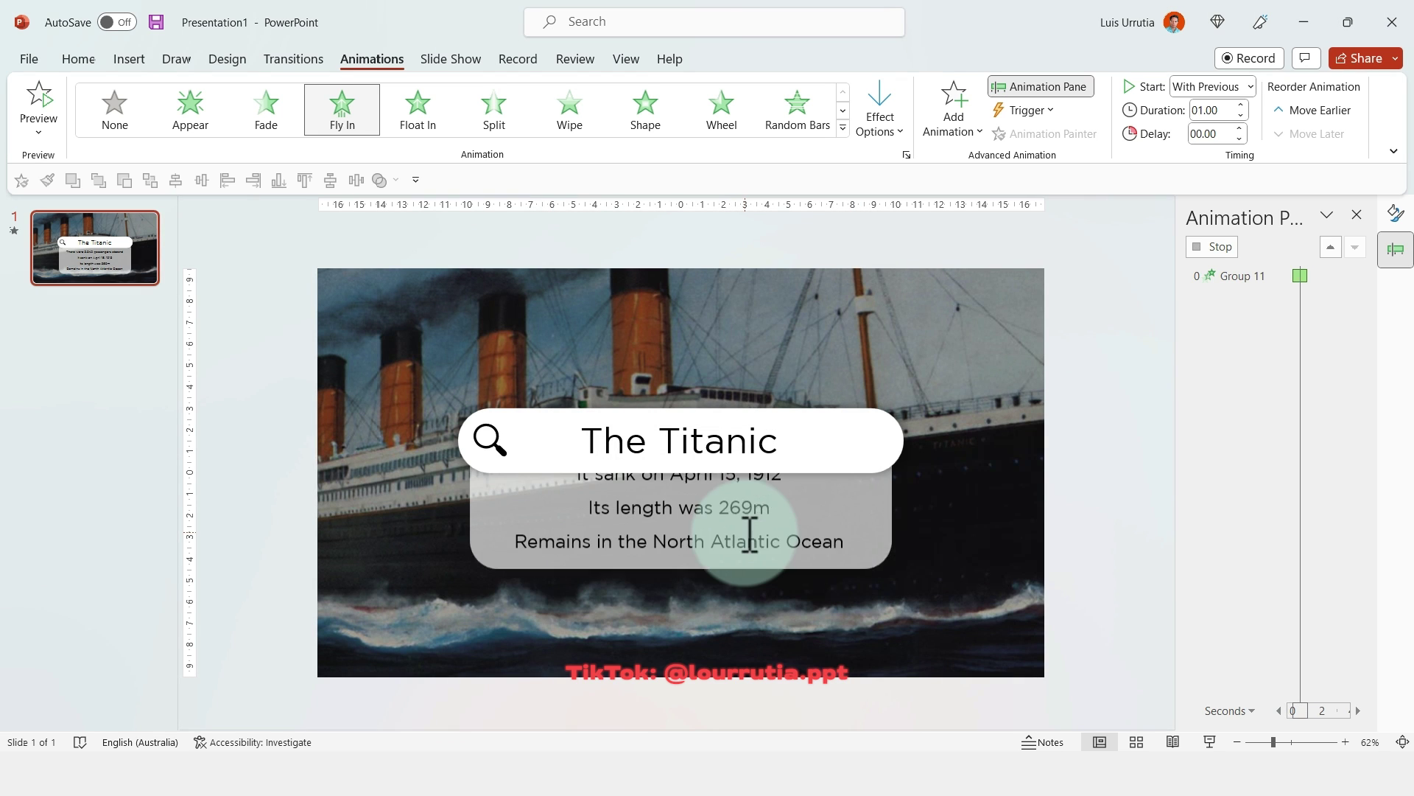
{"action": "left_click", "coordinate": [1303, 295]}
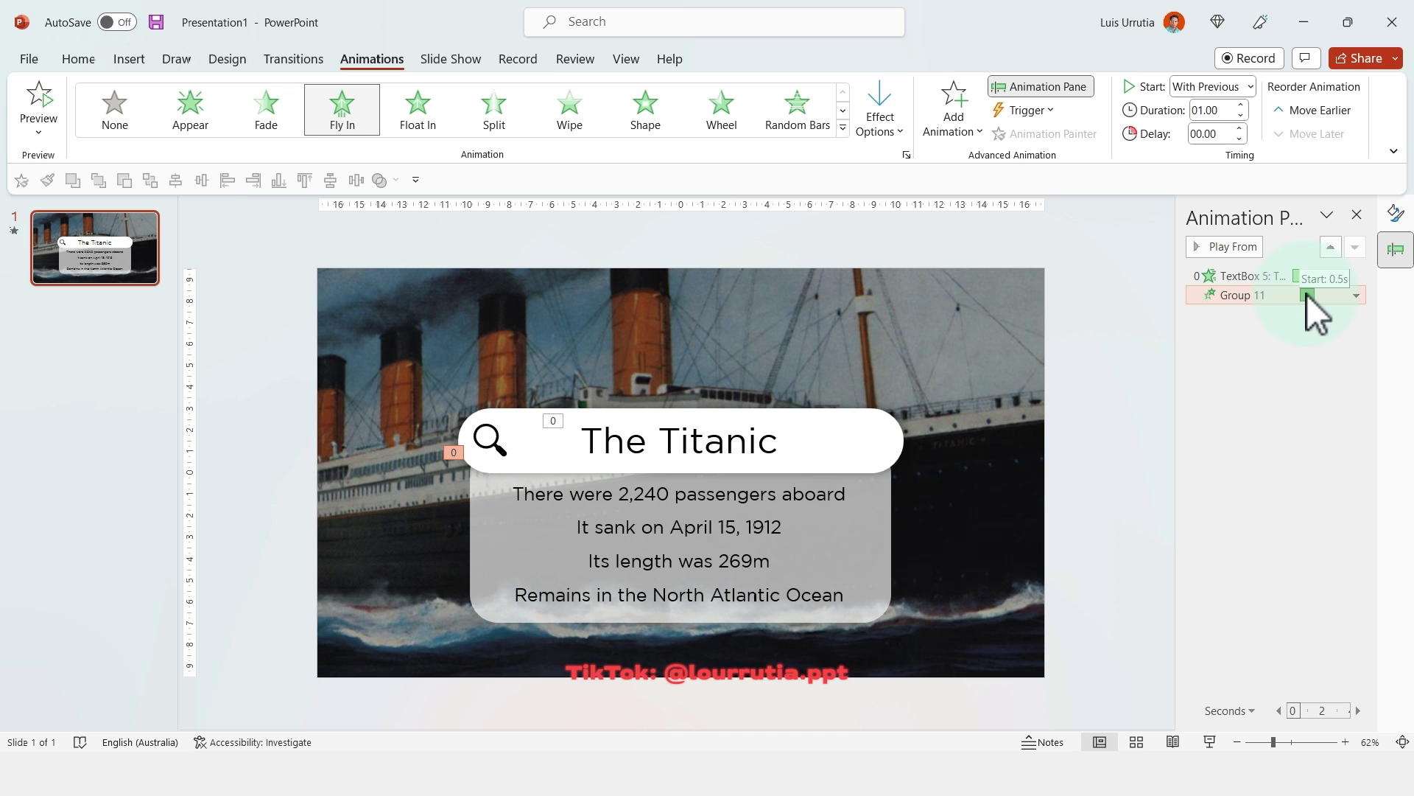
{"action": "left_click", "coordinate": [1222, 246]}
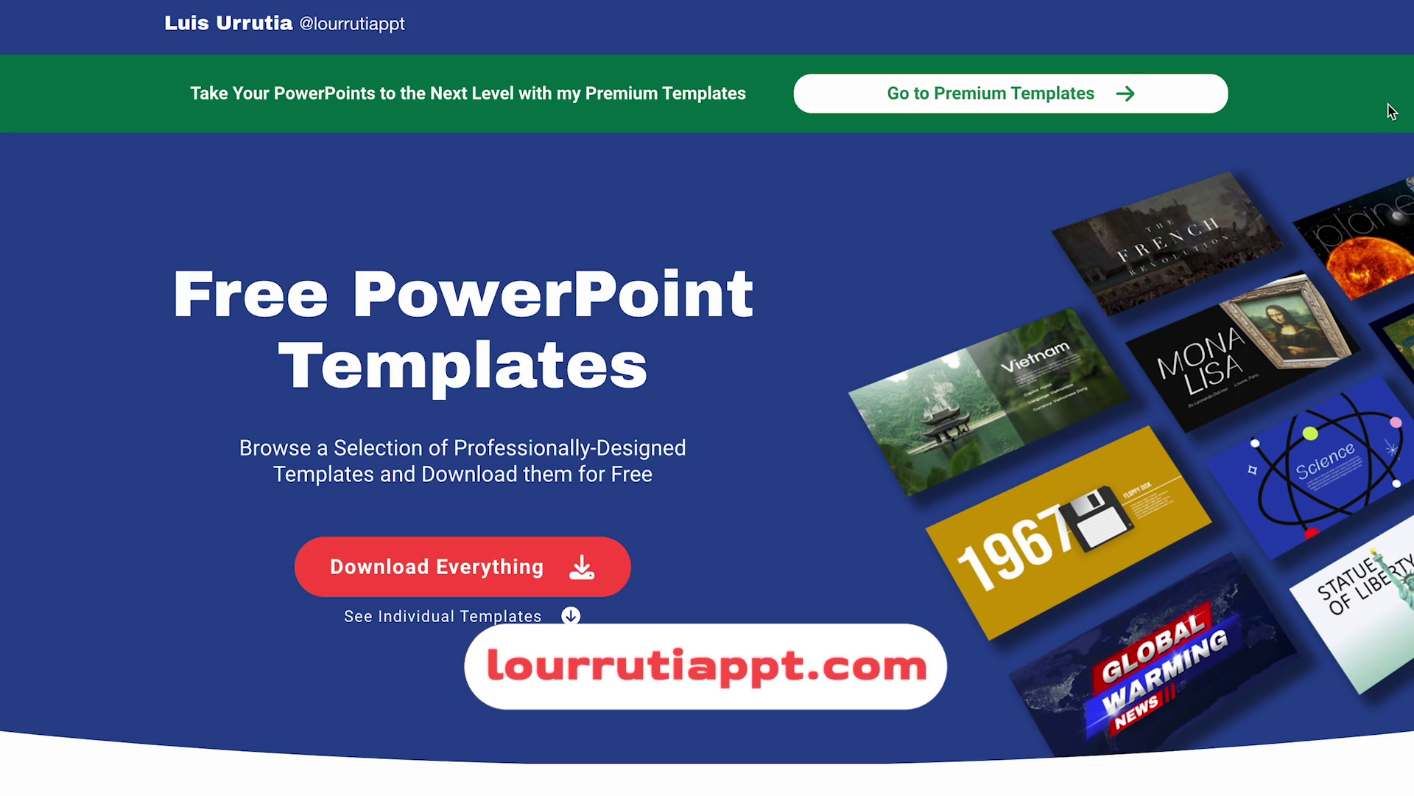
{"action": "scroll", "coordinate": [1391, 110], "scroll_direction": "down", "scroll_amount": 10}
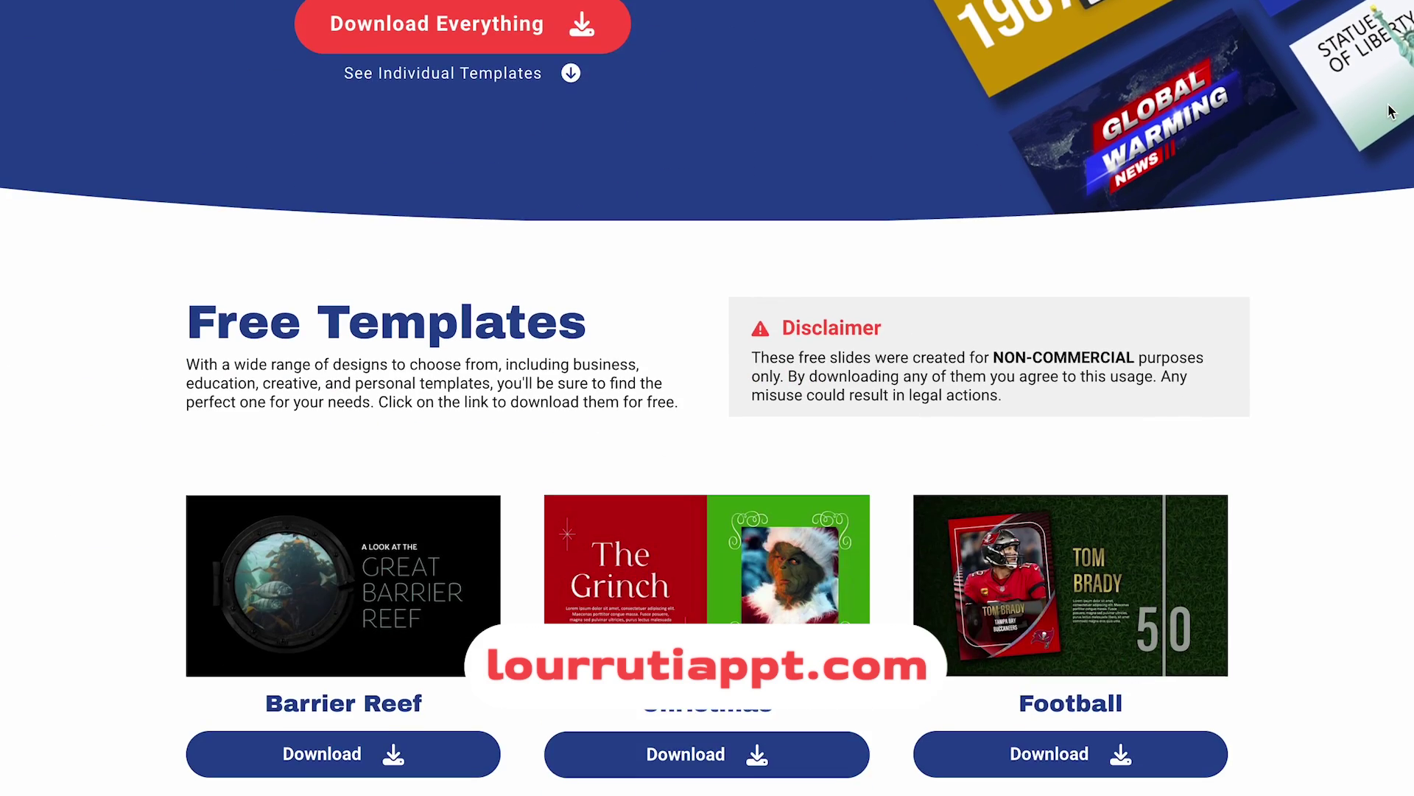
{"action": "scroll", "coordinate": [1392, 110], "scroll_direction": "down", "scroll_amount": 10}
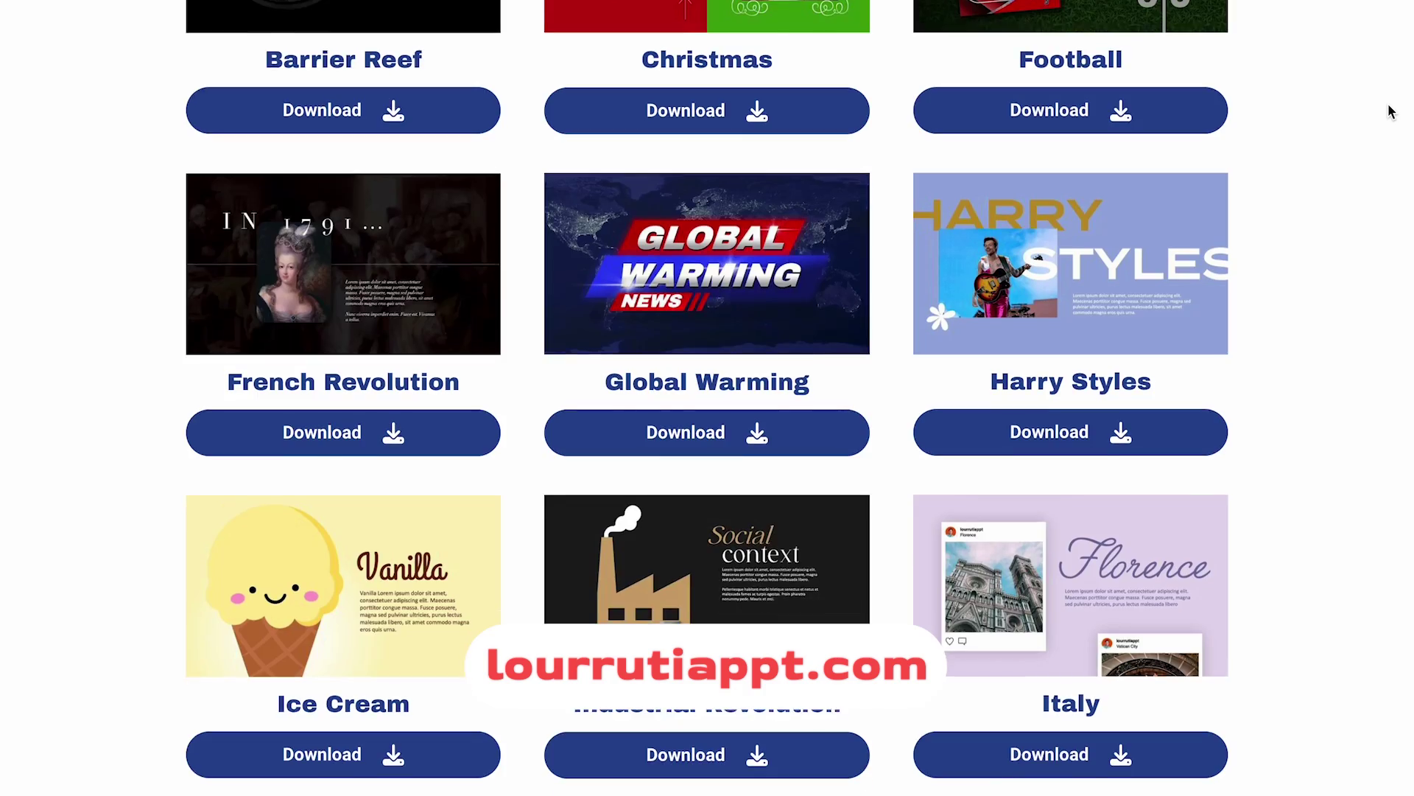
{"action": "scroll", "coordinate": [1391, 111], "scroll_direction": "down", "scroll_amount": 15}
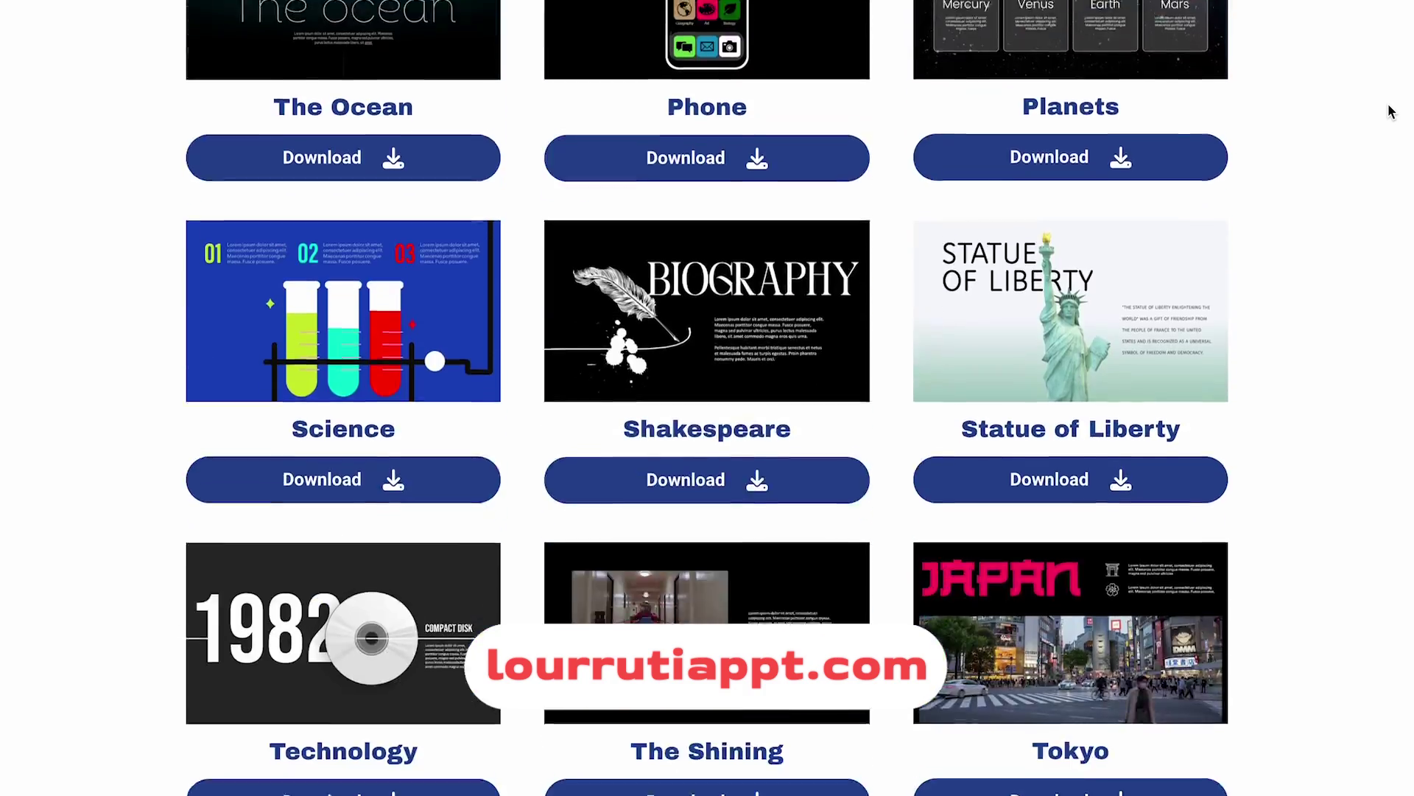
{"action": "scroll", "coordinate": [1391, 111], "scroll_direction": "up", "scroll_amount": 20}
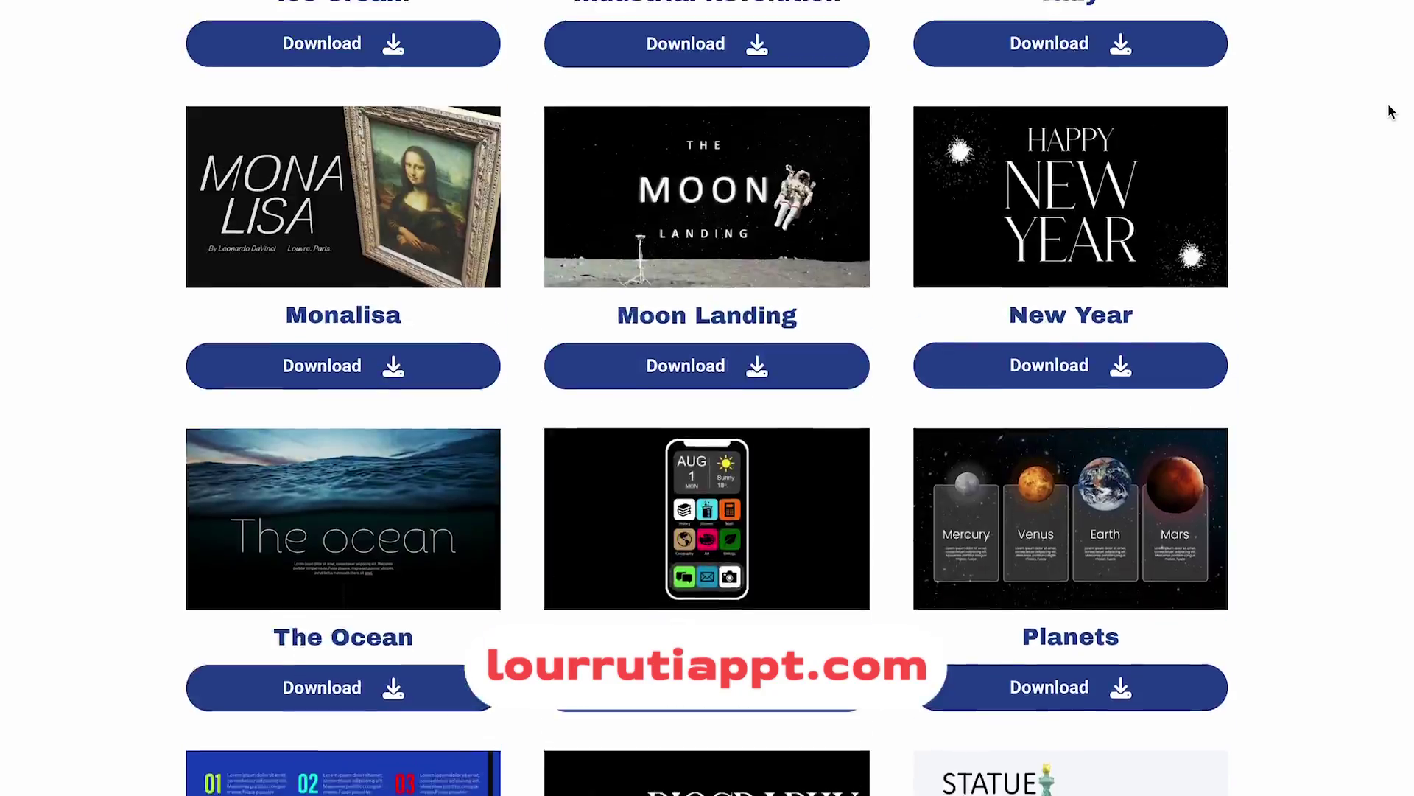
{"action": "scroll", "coordinate": [1391, 110], "scroll_direction": "up", "scroll_amount": 15}
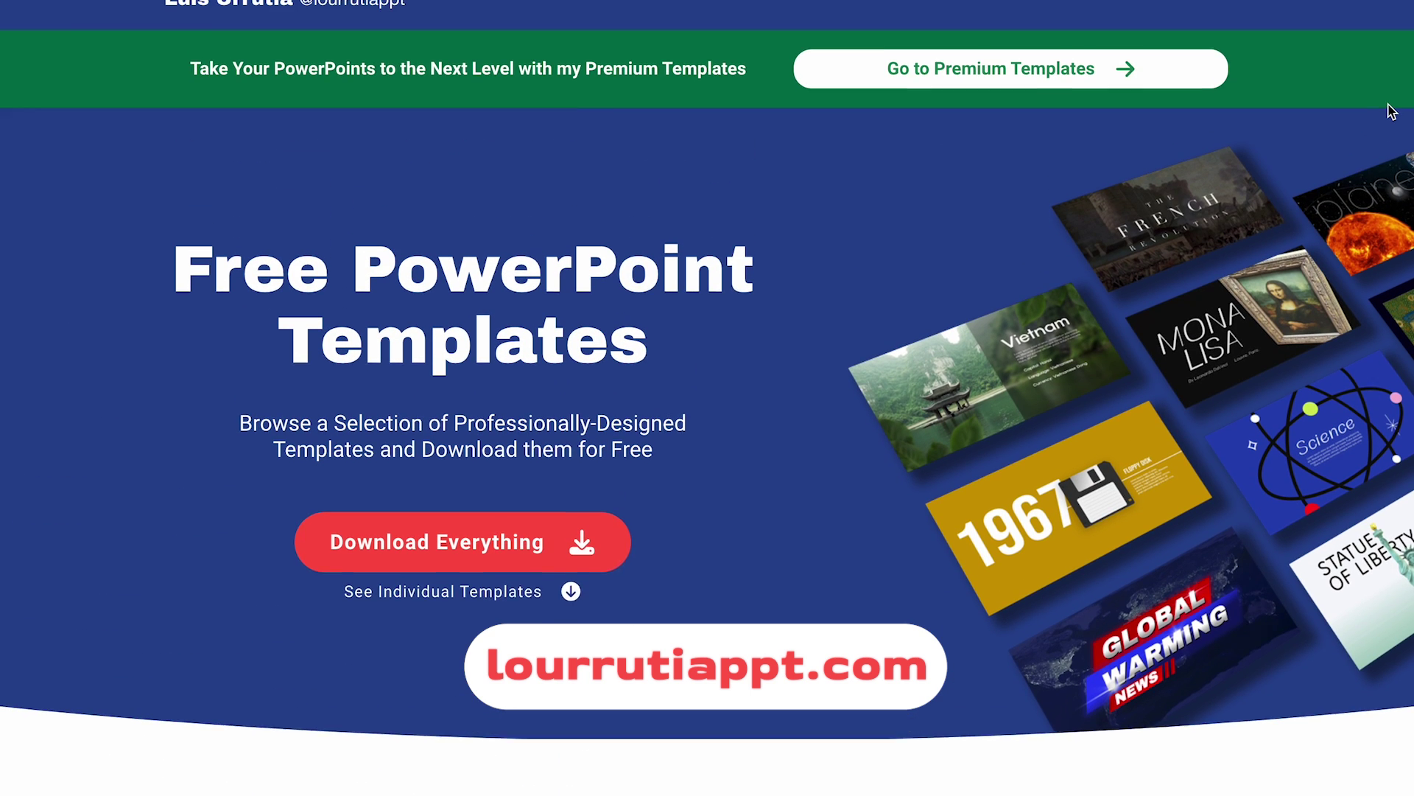